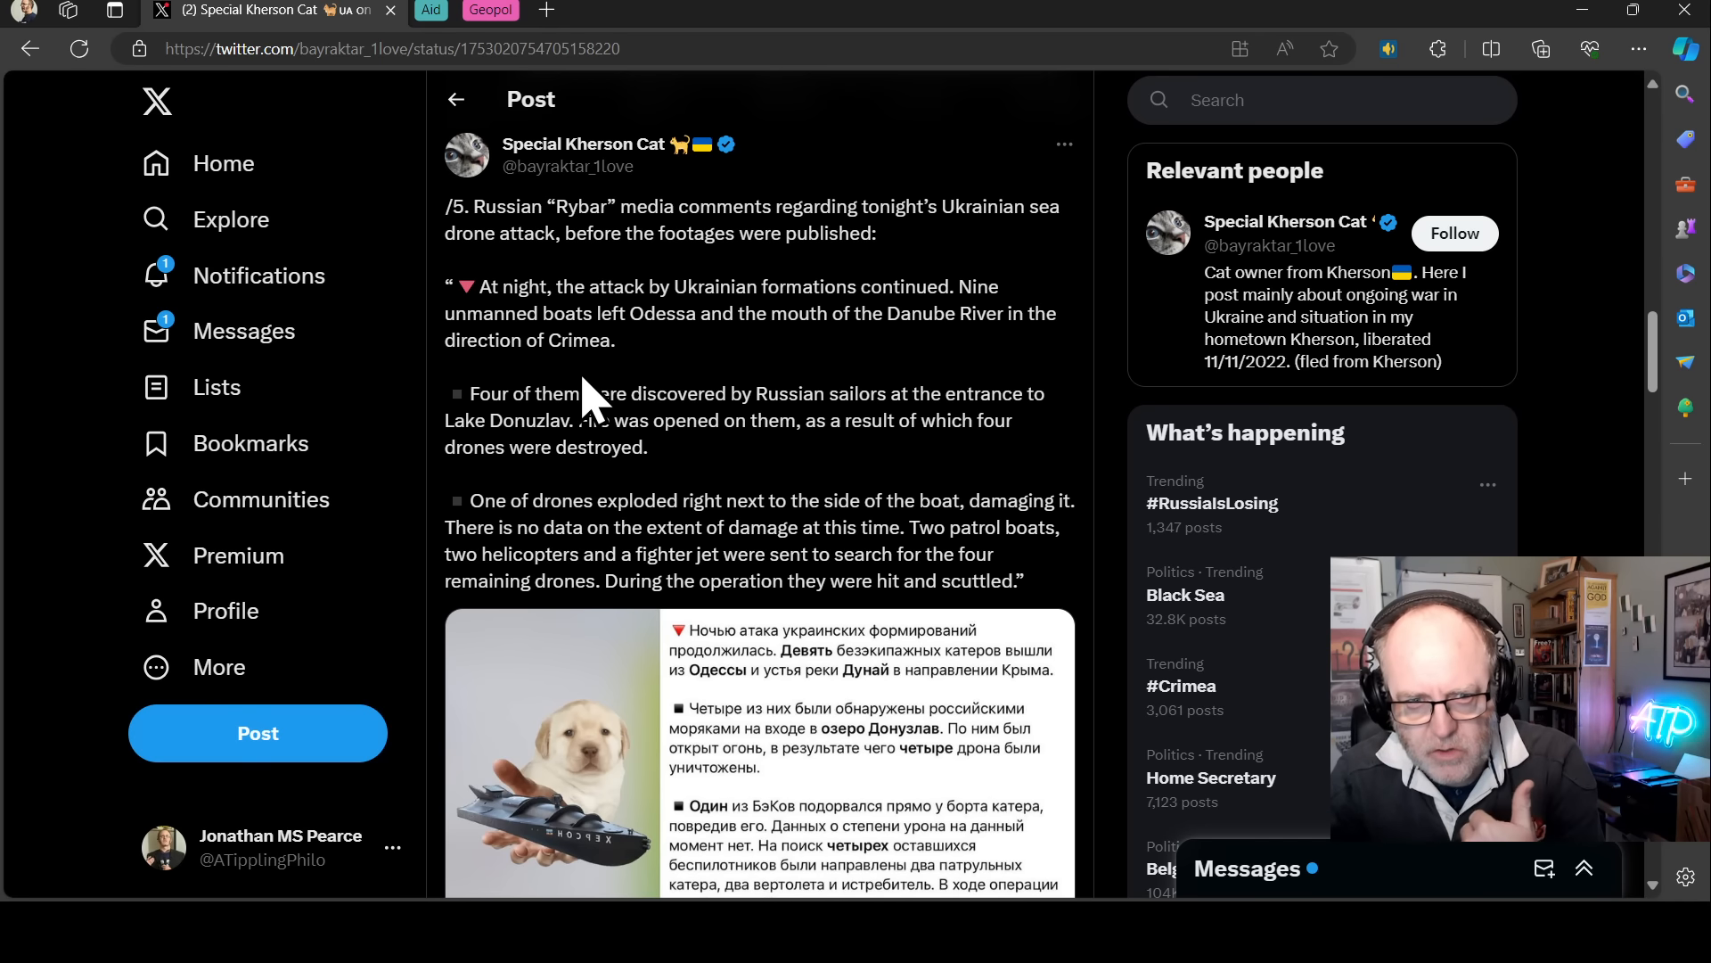
{"action": "scroll", "coordinate": [584, 396], "scroll_direction": "up", "scroll_amount": 1}
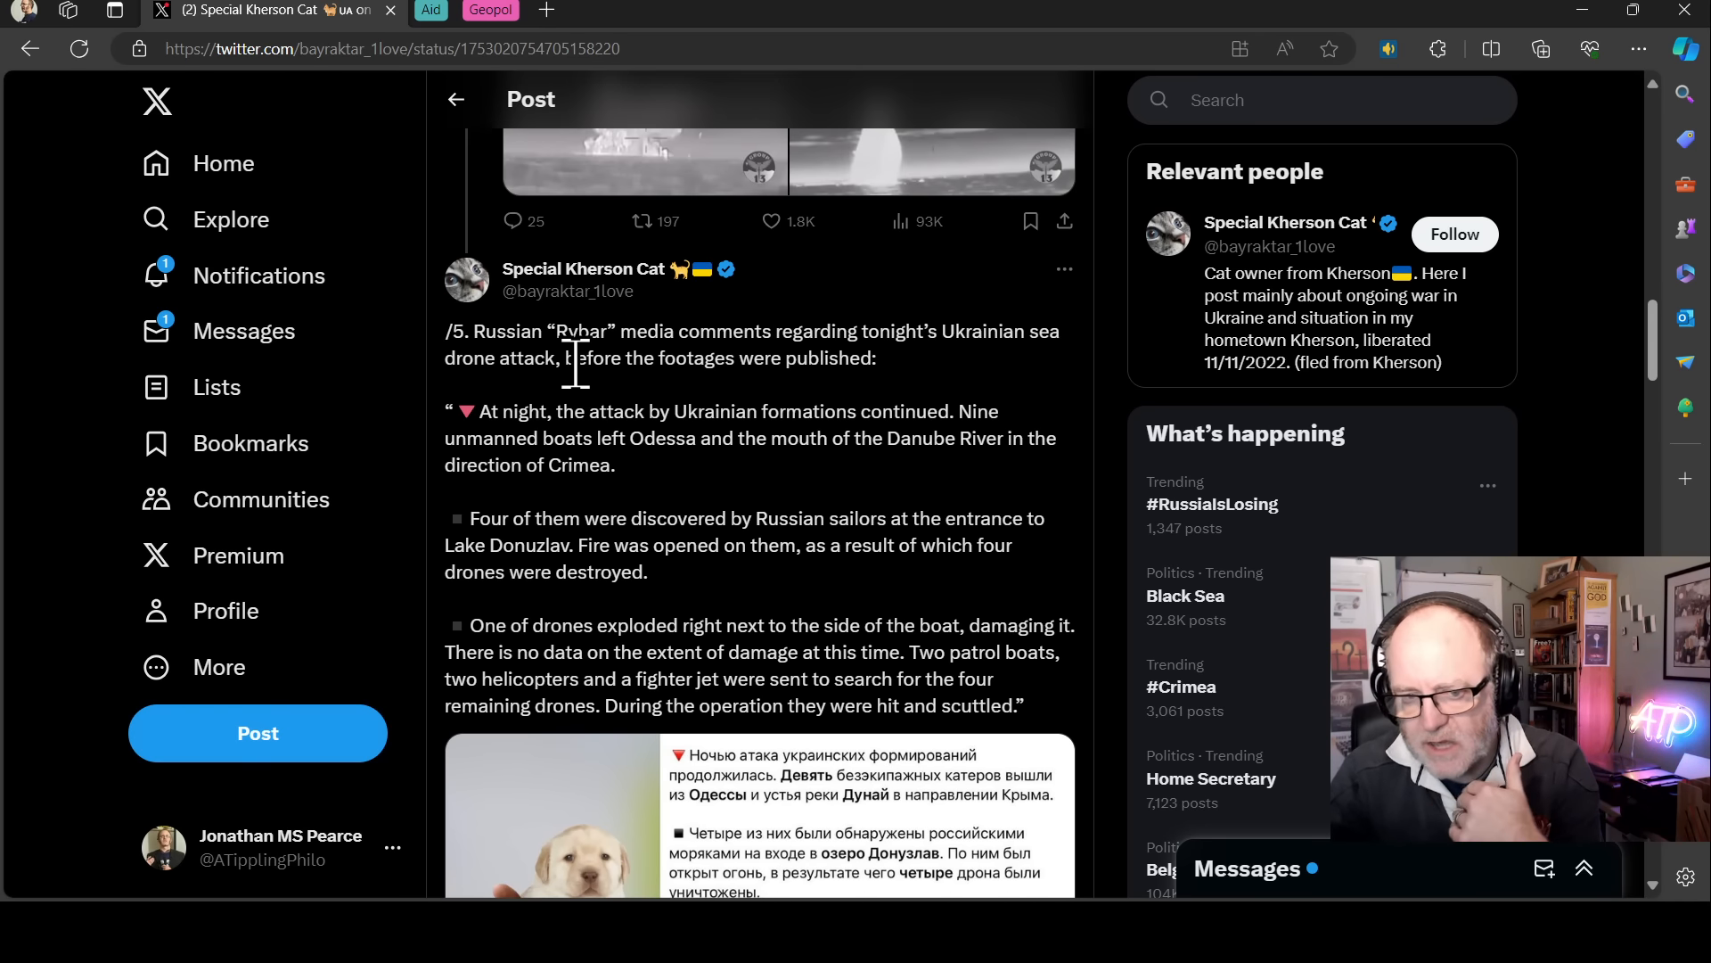
{"action": "scroll", "coordinate": [584, 395], "scroll_direction": "down", "scroll_amount": 2}
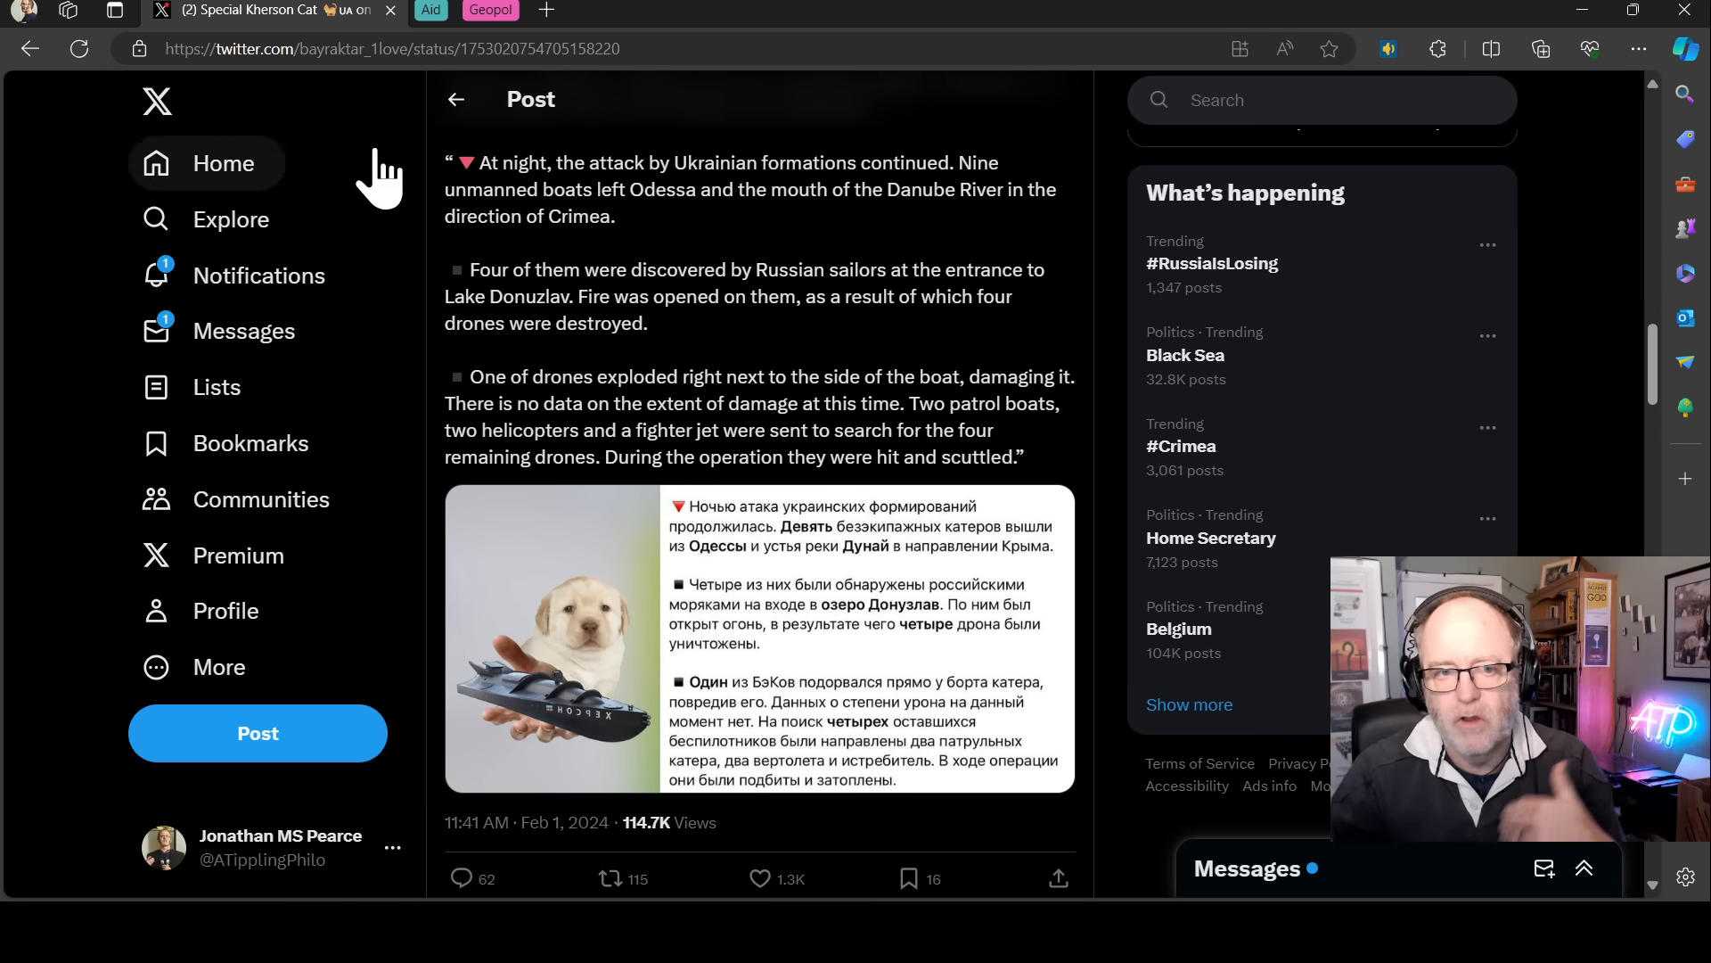
{"action": "scroll", "coordinate": [802, 481], "scroll_direction": "up", "scroll_amount": 1}
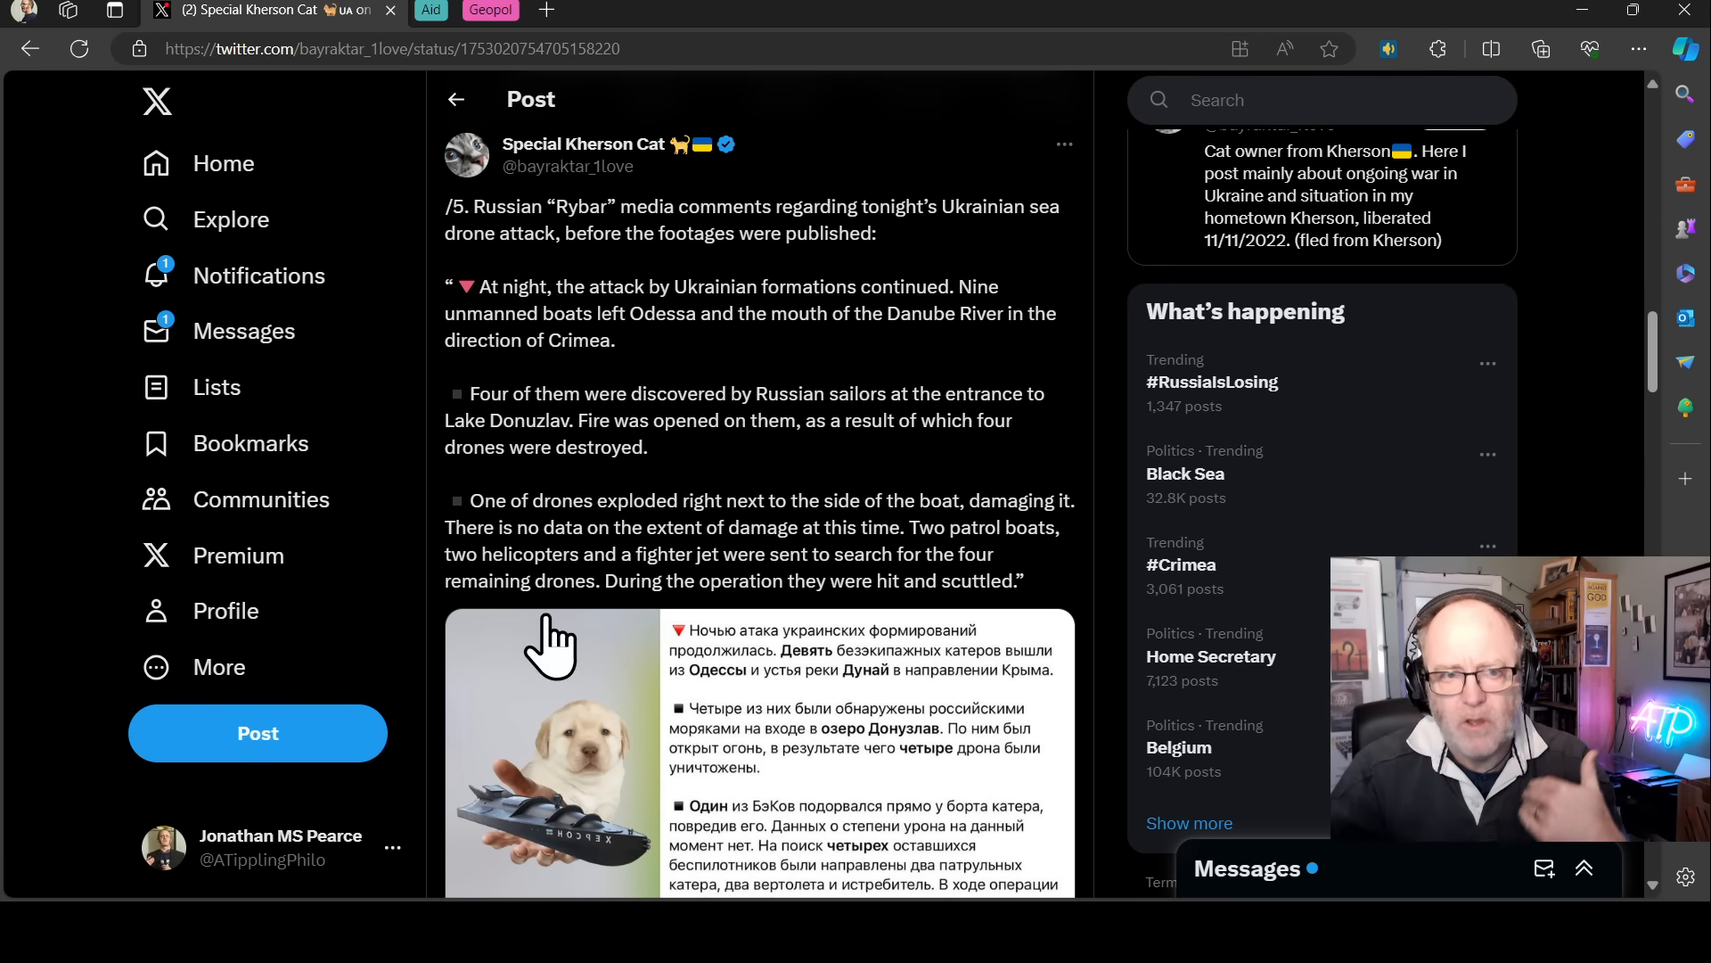
Expand the 'Aid' tab group and bring up the FLASH post on the €50 billion package payment.
{"action": "left_click", "coordinate": [431, 12]}
{"action": "left_click", "coordinate": [312, 10]}
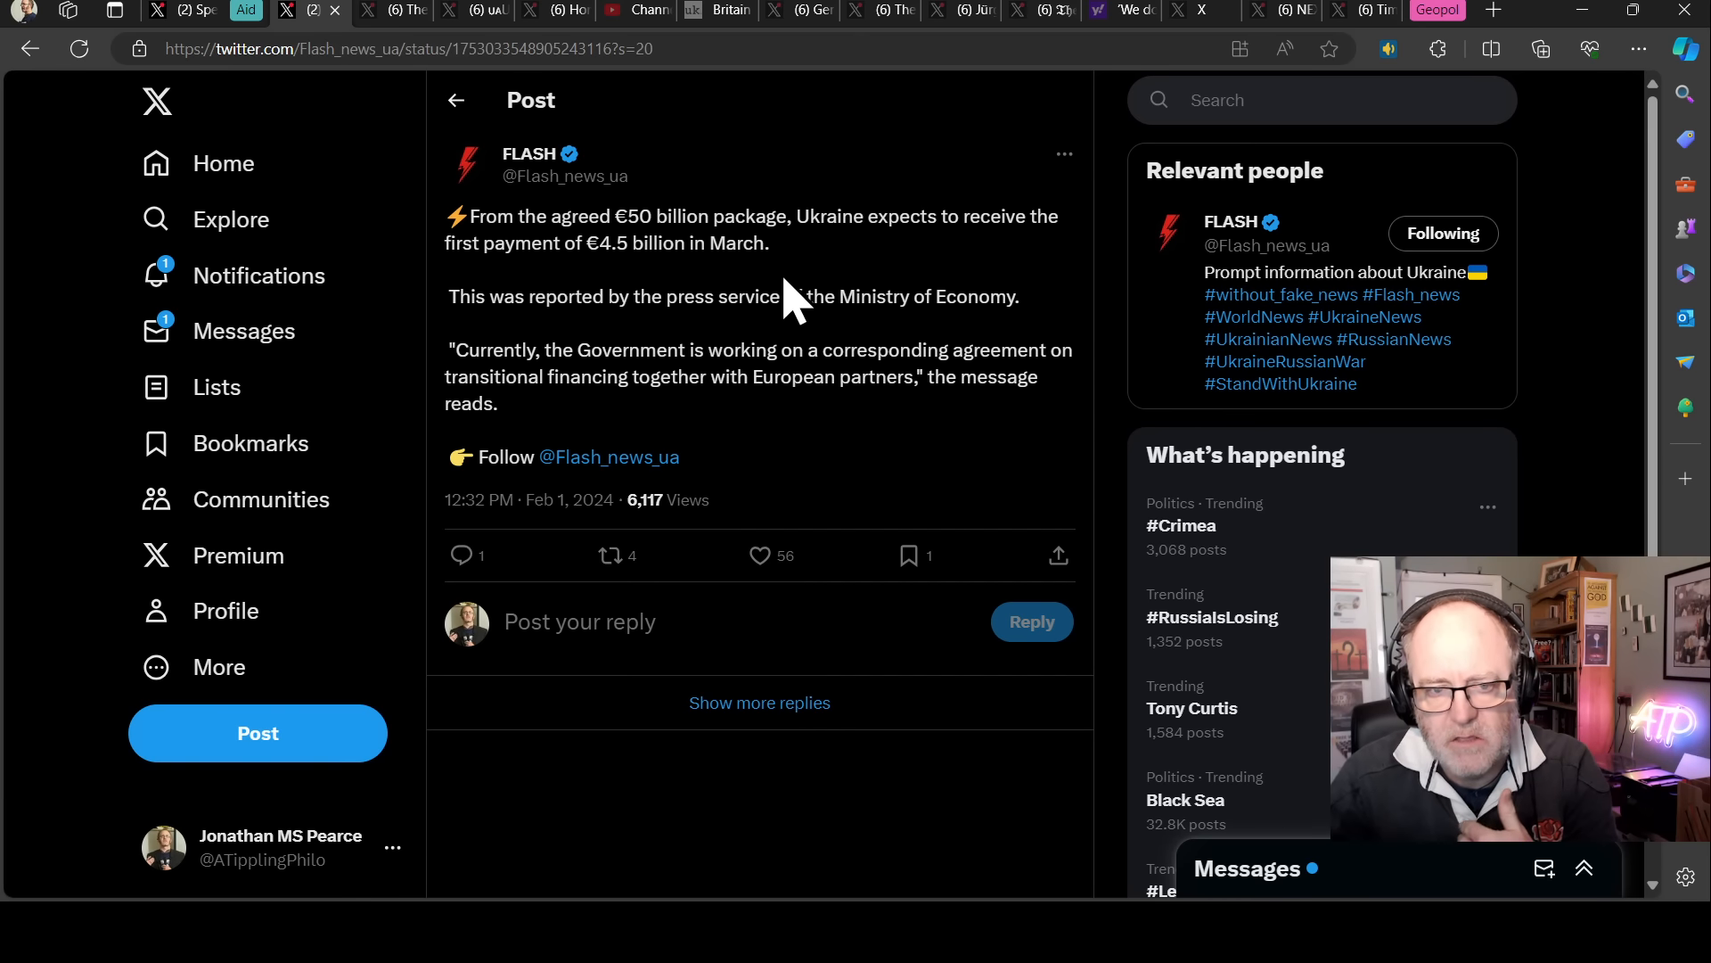
Switch to the Kyiv Independent post on Kirby's remarks that EU funding can't replace US leadership.
{"action": "left_click", "coordinate": [389, 11]}
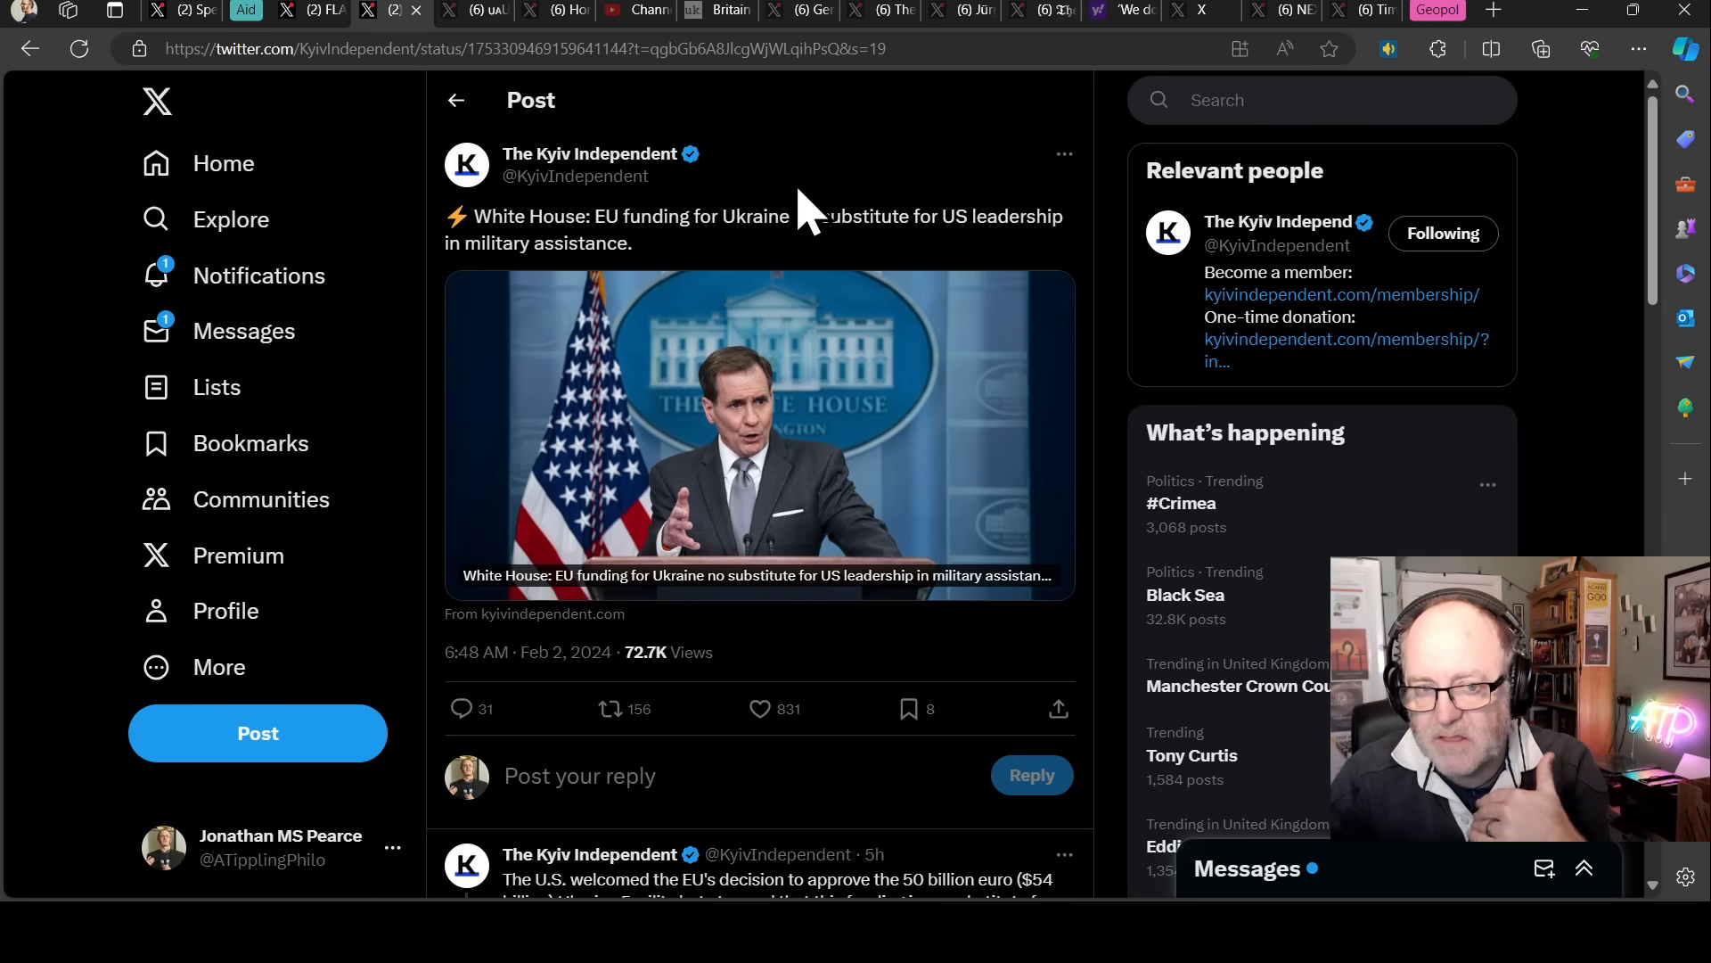
{"action": "scroll", "coordinate": [743, 214], "scroll_direction": "down", "scroll_amount": 2}
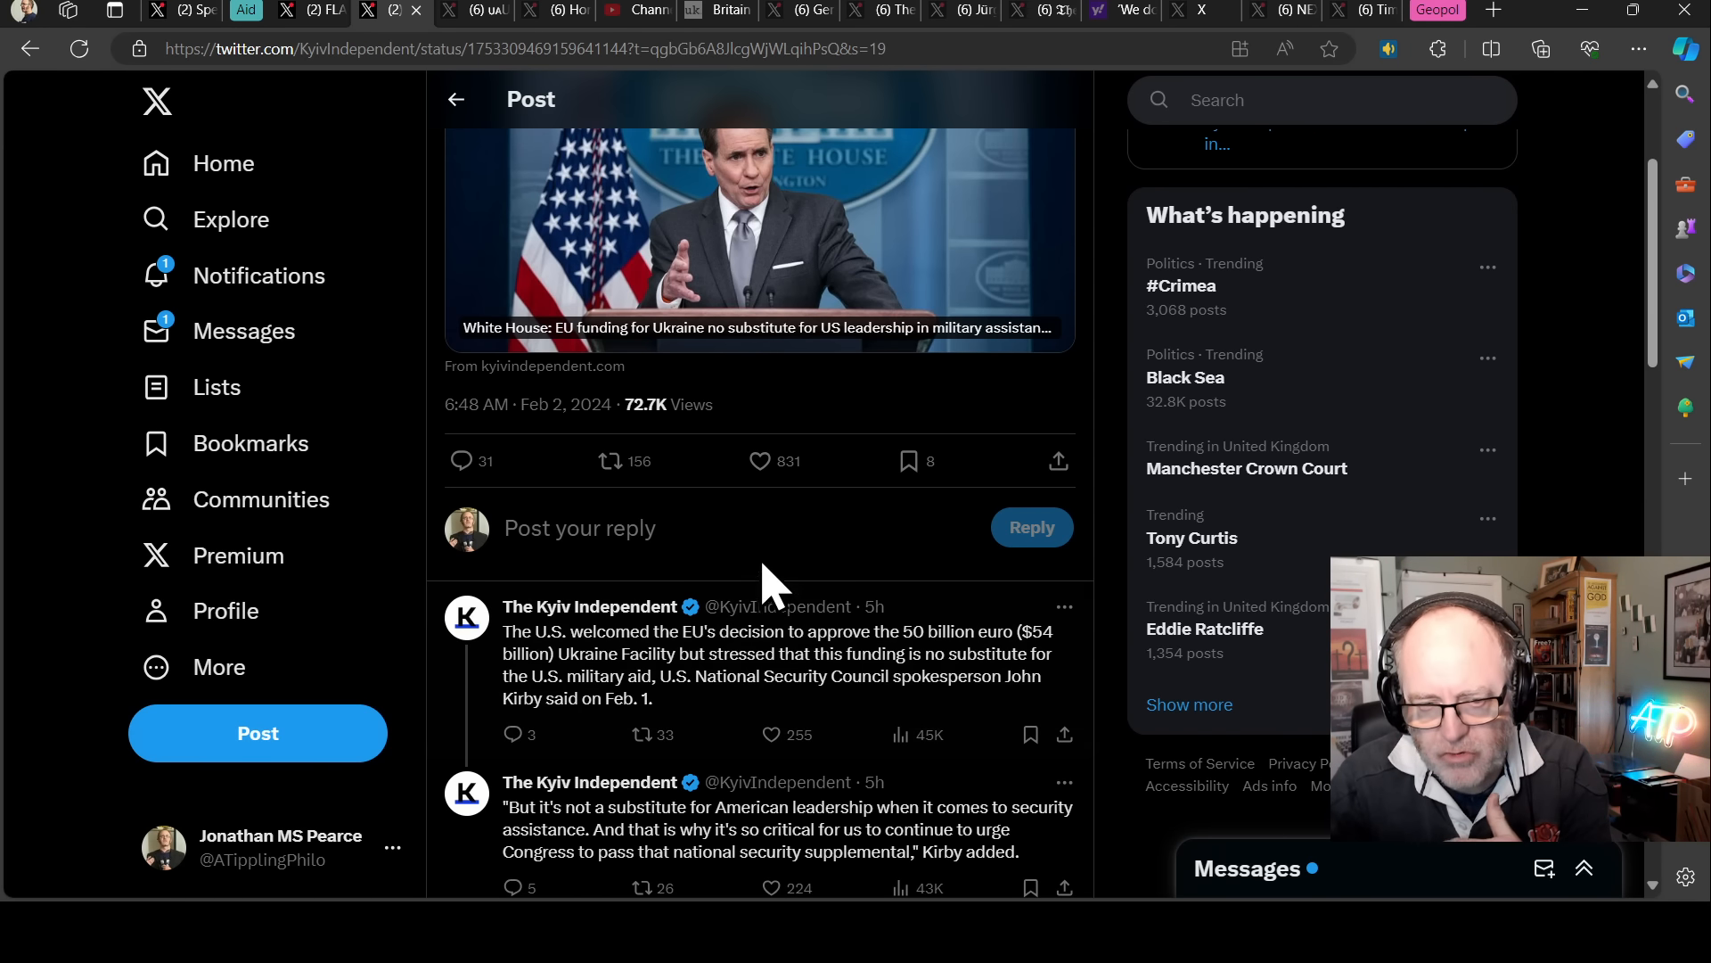
{"action": "scroll", "coordinate": [802, 576], "scroll_direction": "down", "scroll_amount": 2}
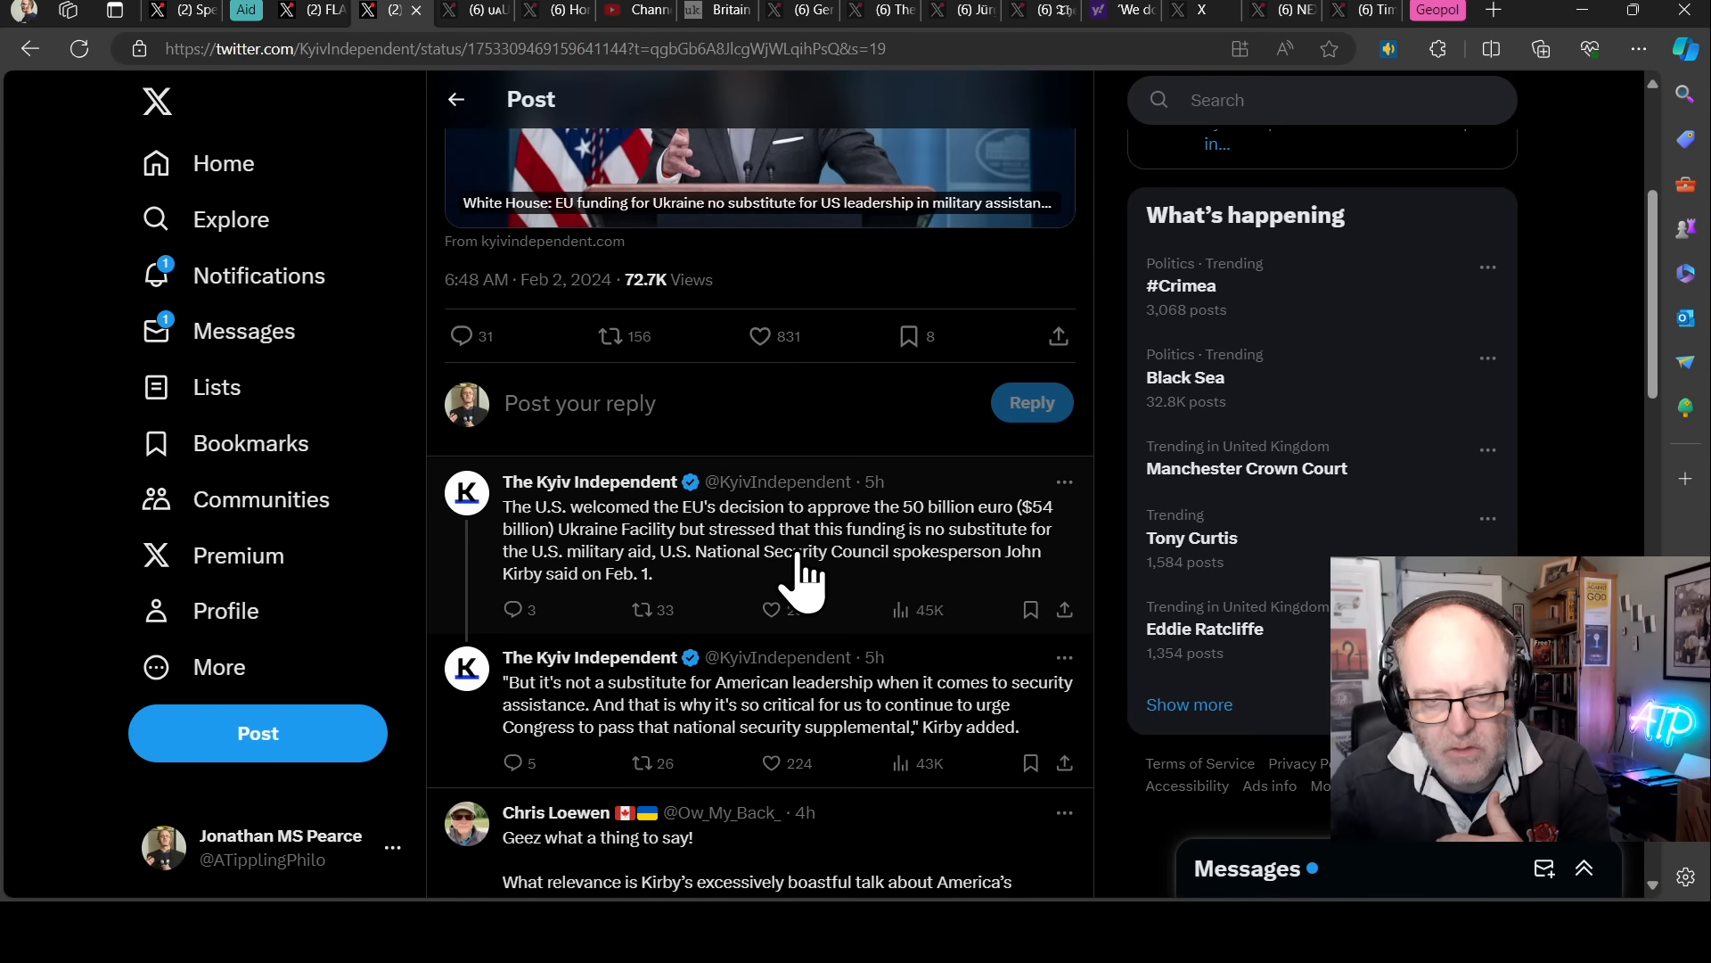
{"action": "scroll", "coordinate": [803, 575], "scroll_direction": "down", "scroll_amount": 2}
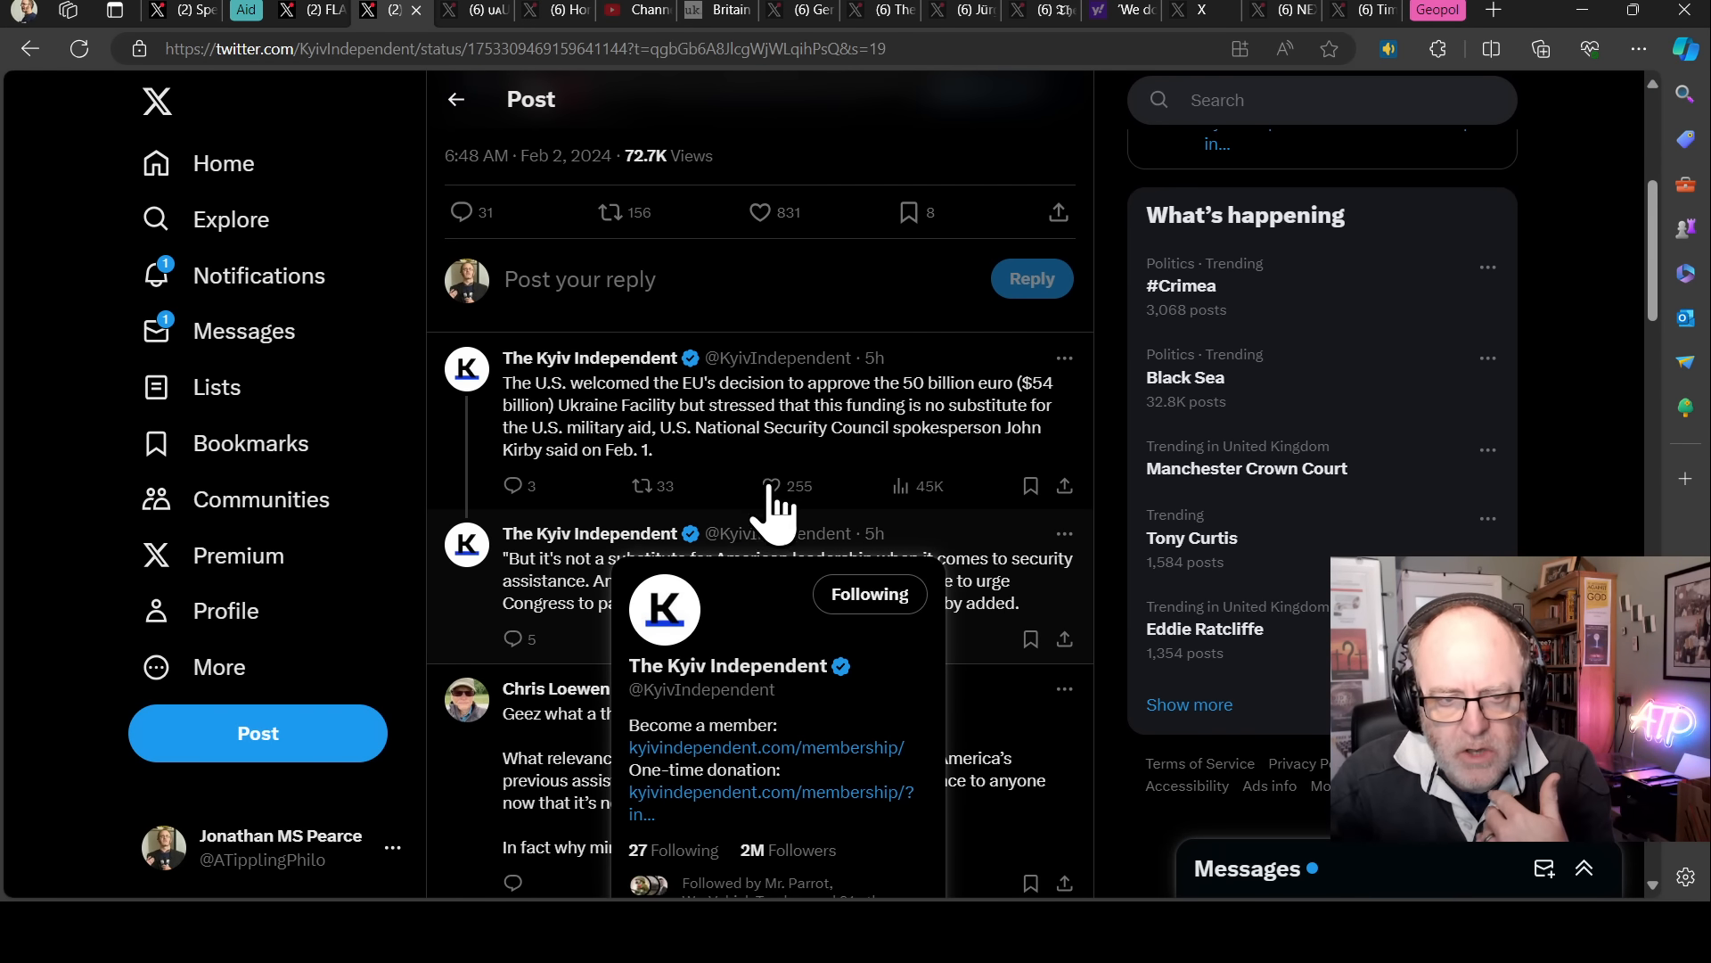
{"action": "scroll", "coordinate": [977, 554], "scroll_direction": "down", "scroll_amount": 1}
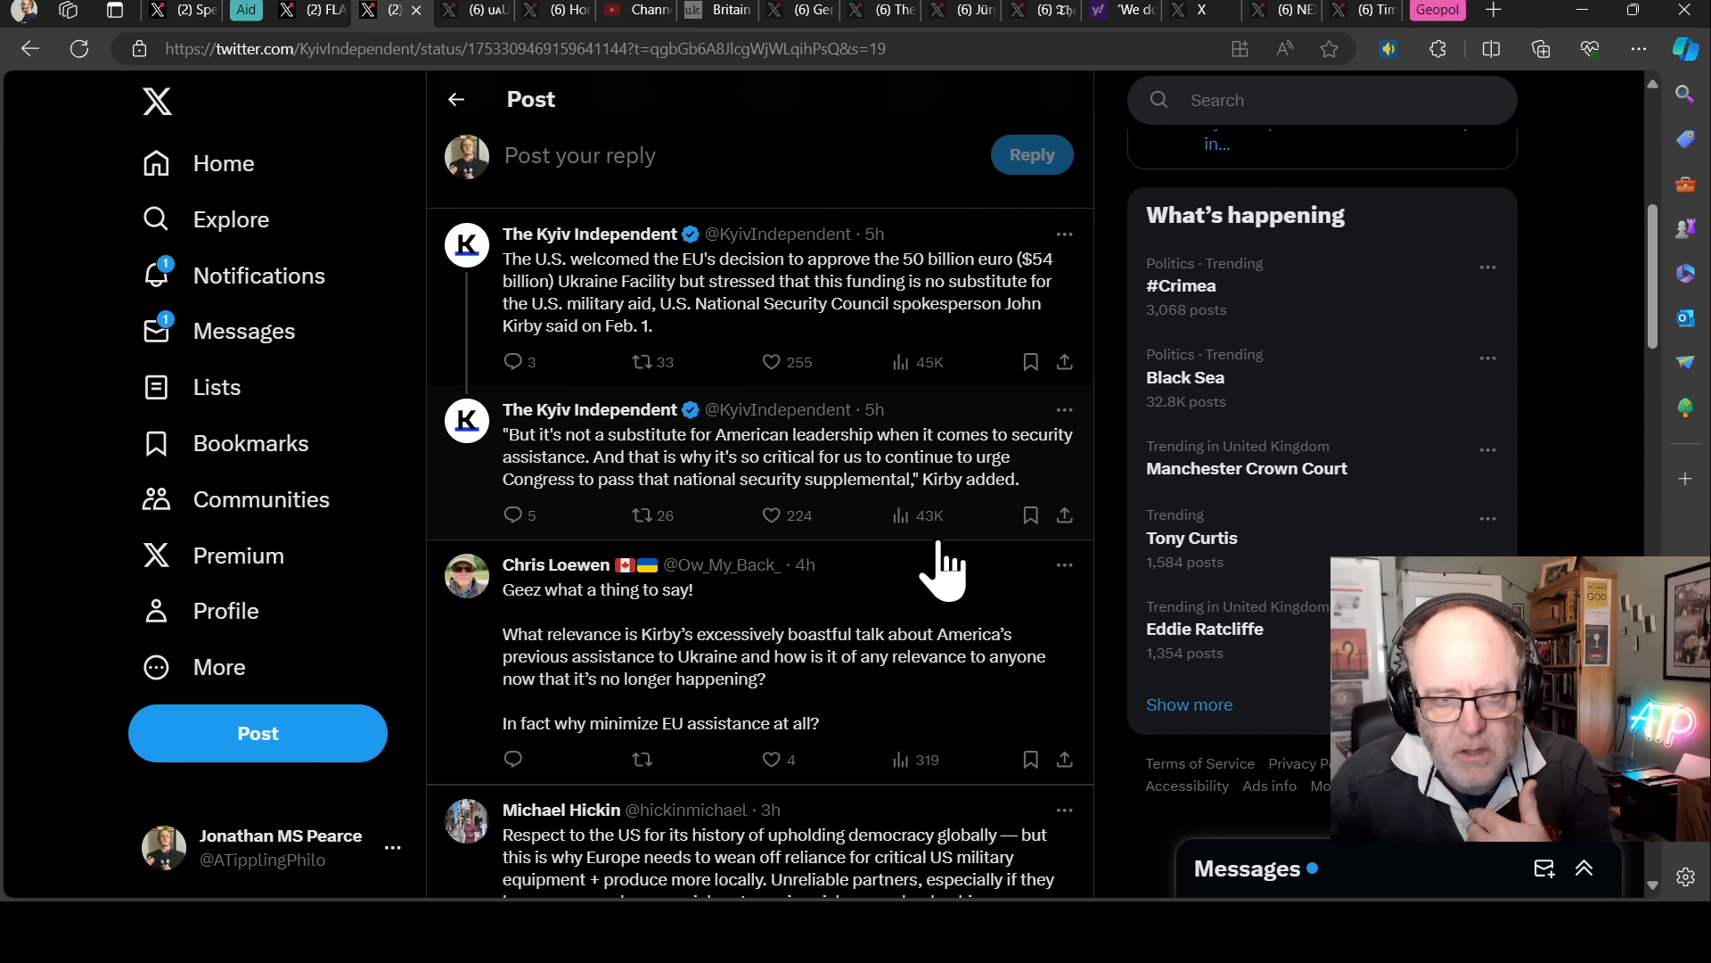
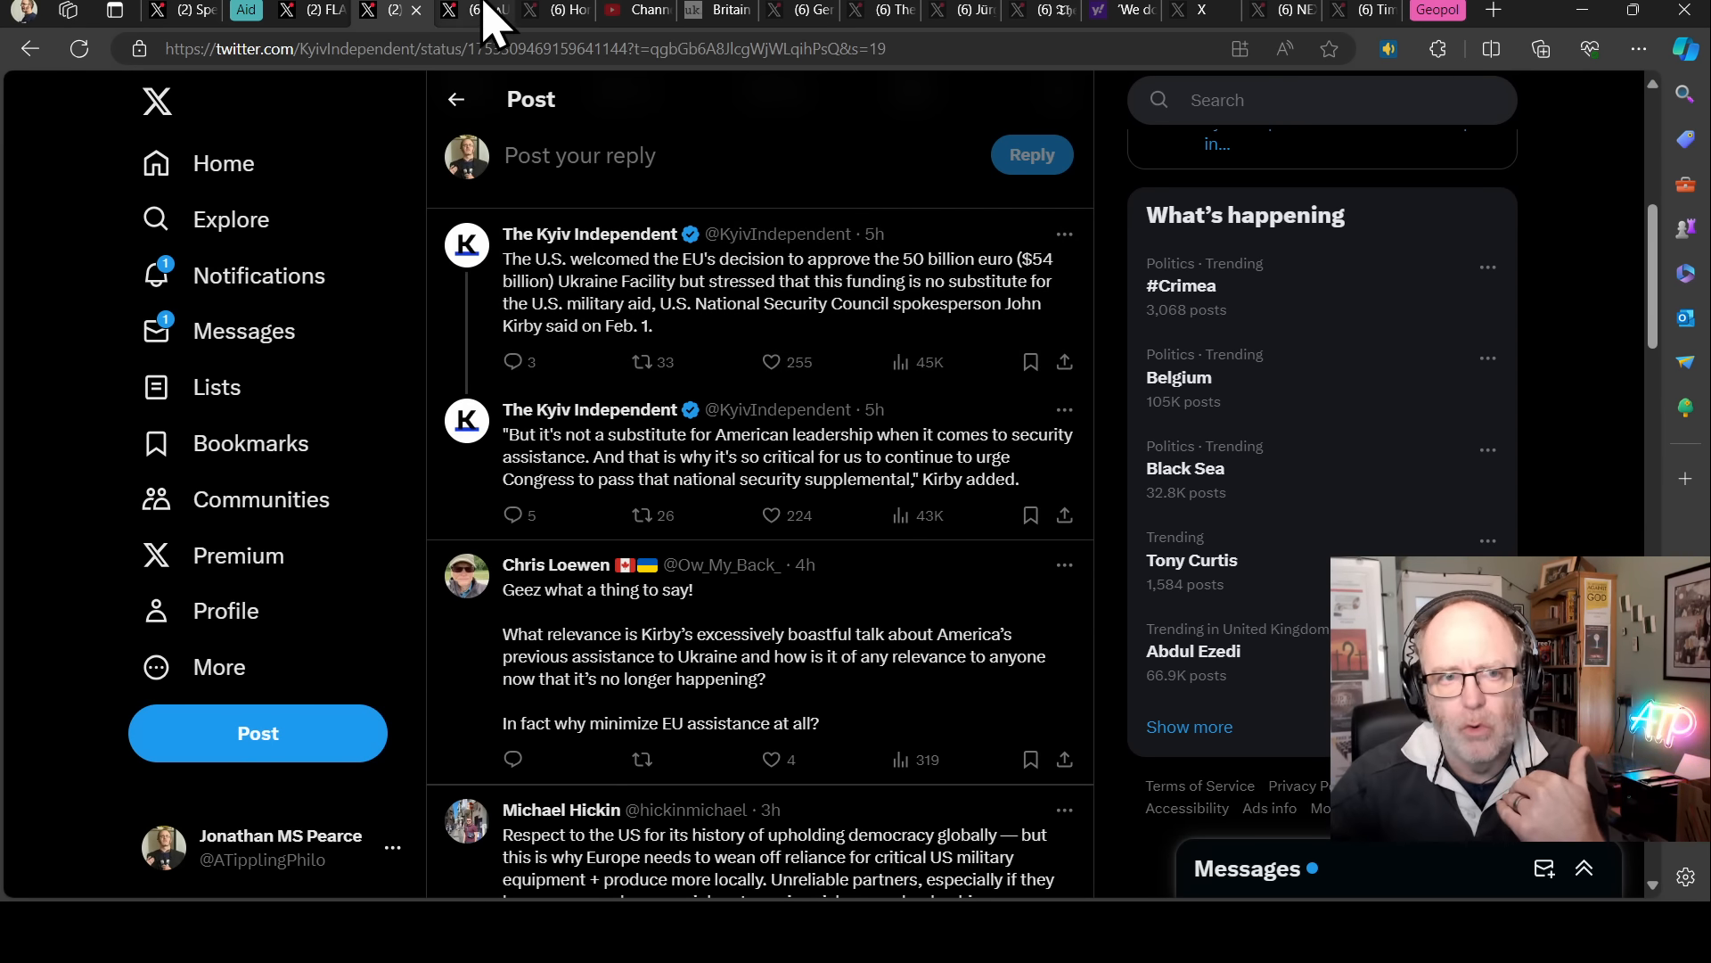
Leave the EU funding thread, glance at the Ukrainian Front drone post, then land on the home feed.
{"action": "left_click", "coordinate": [485, 11]}
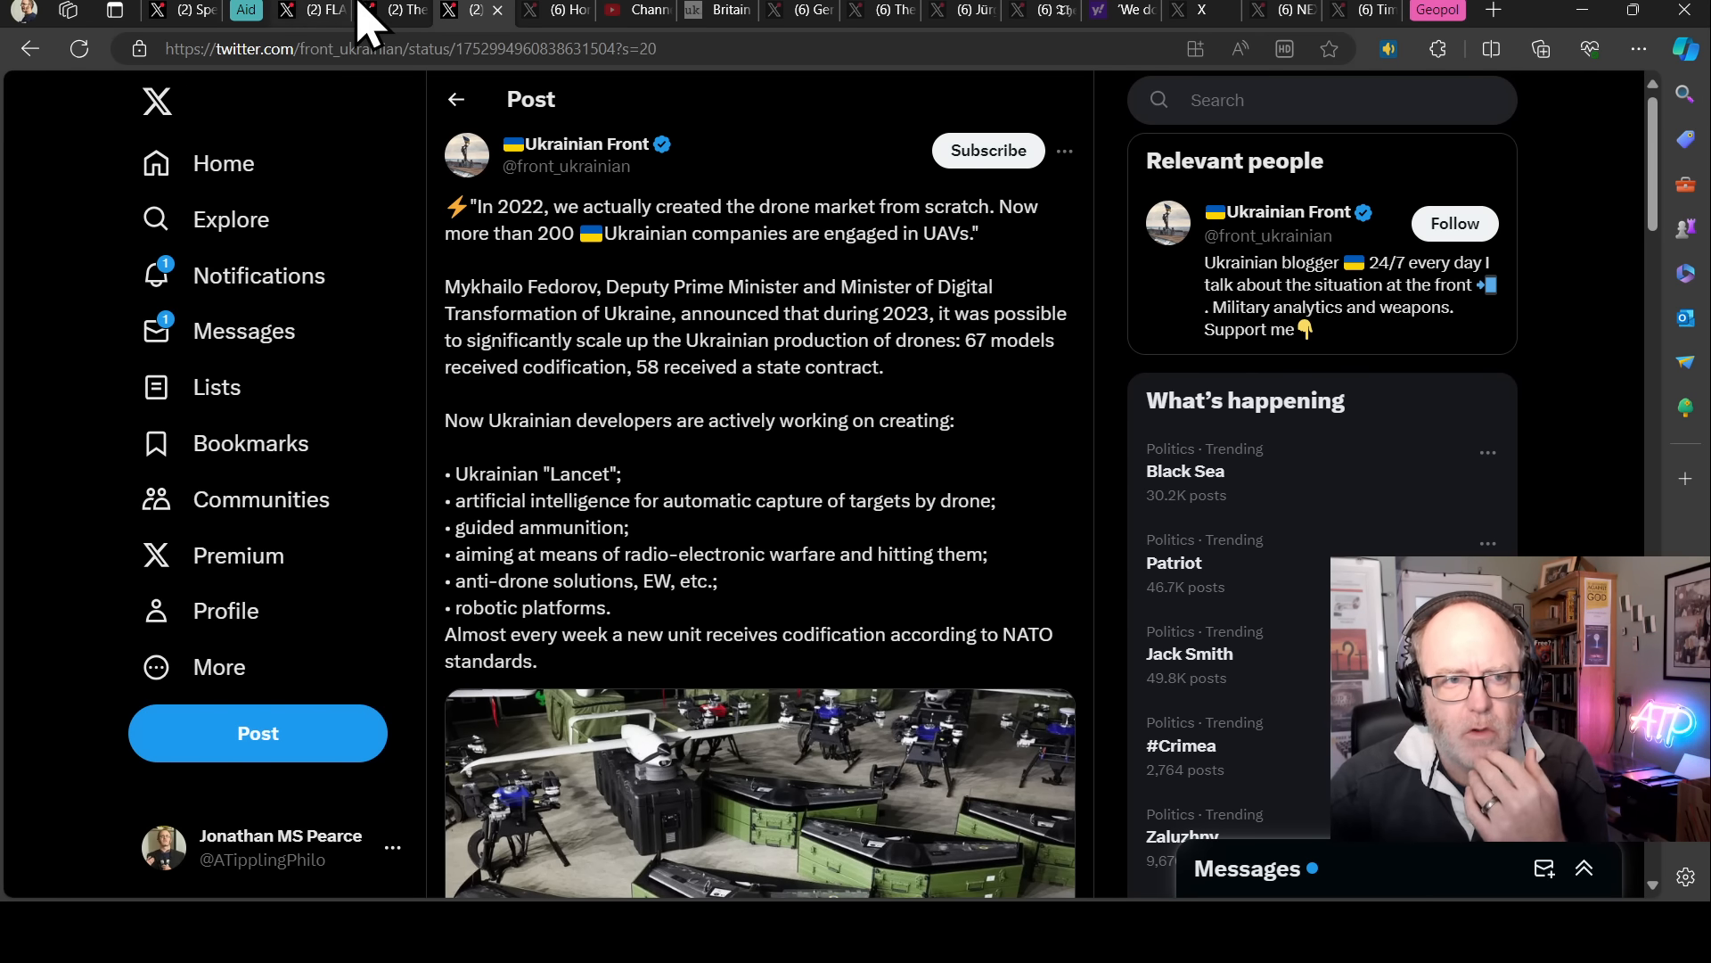
{"action": "left_click", "coordinate": [549, 11]}
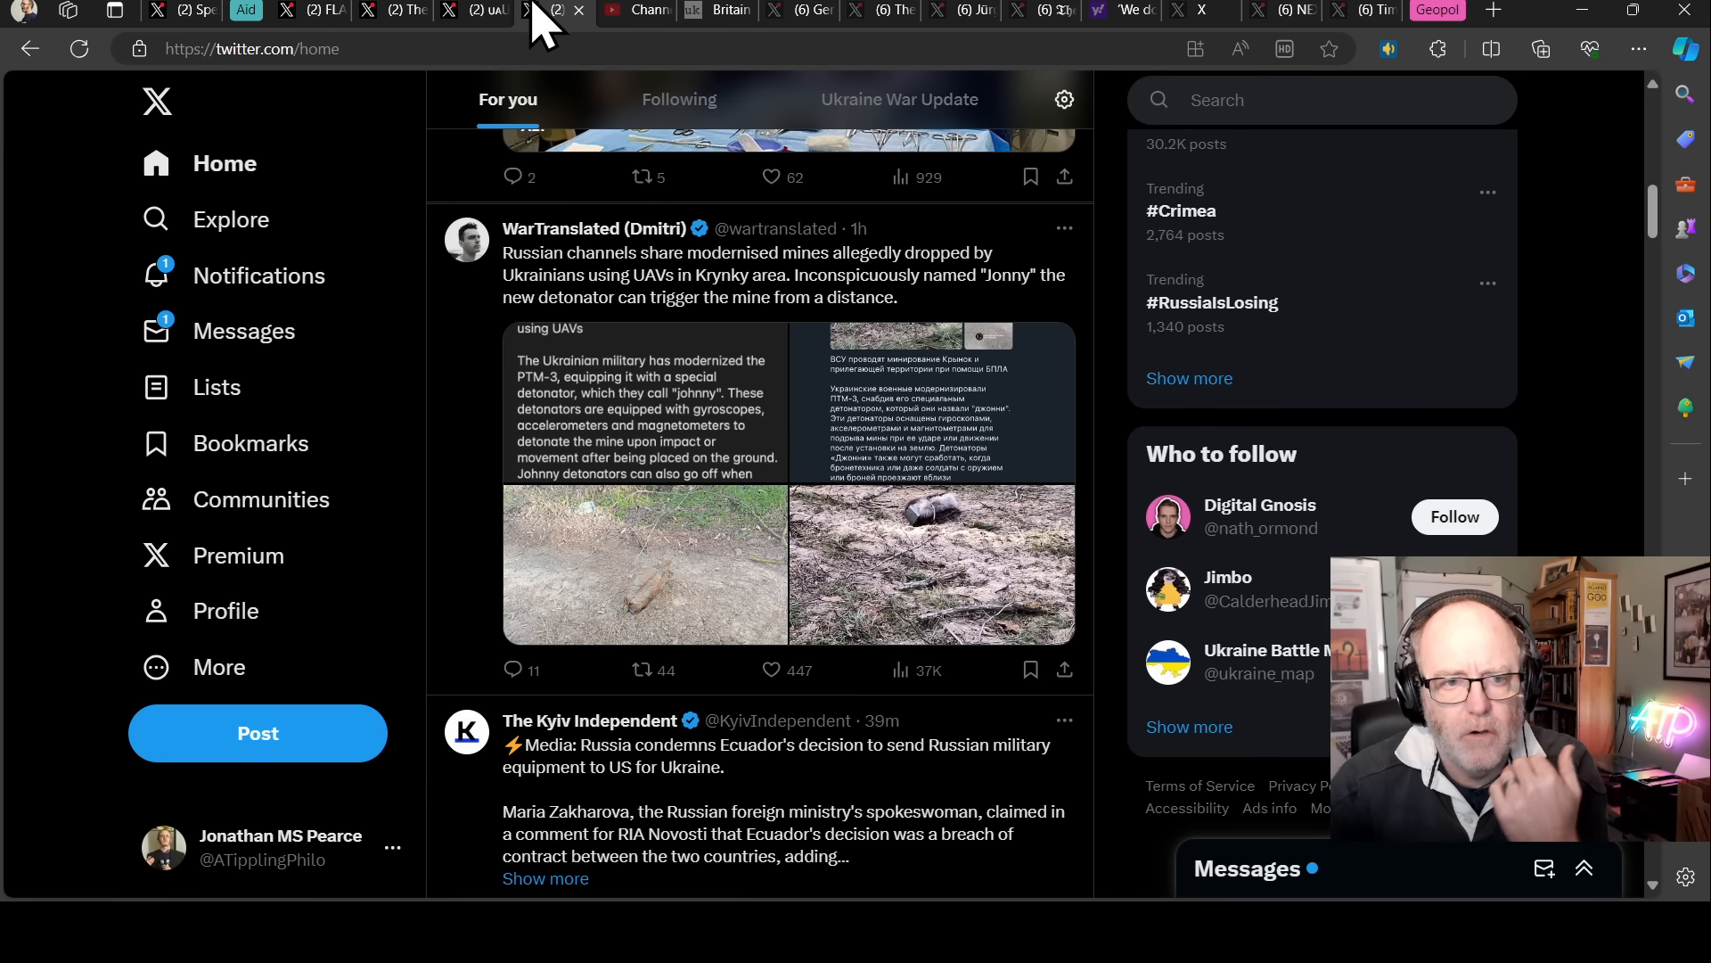
Return to the Ukrainian Front drone-production post and read its list of planned developments.
{"action": "left_click", "coordinate": [476, 11]}
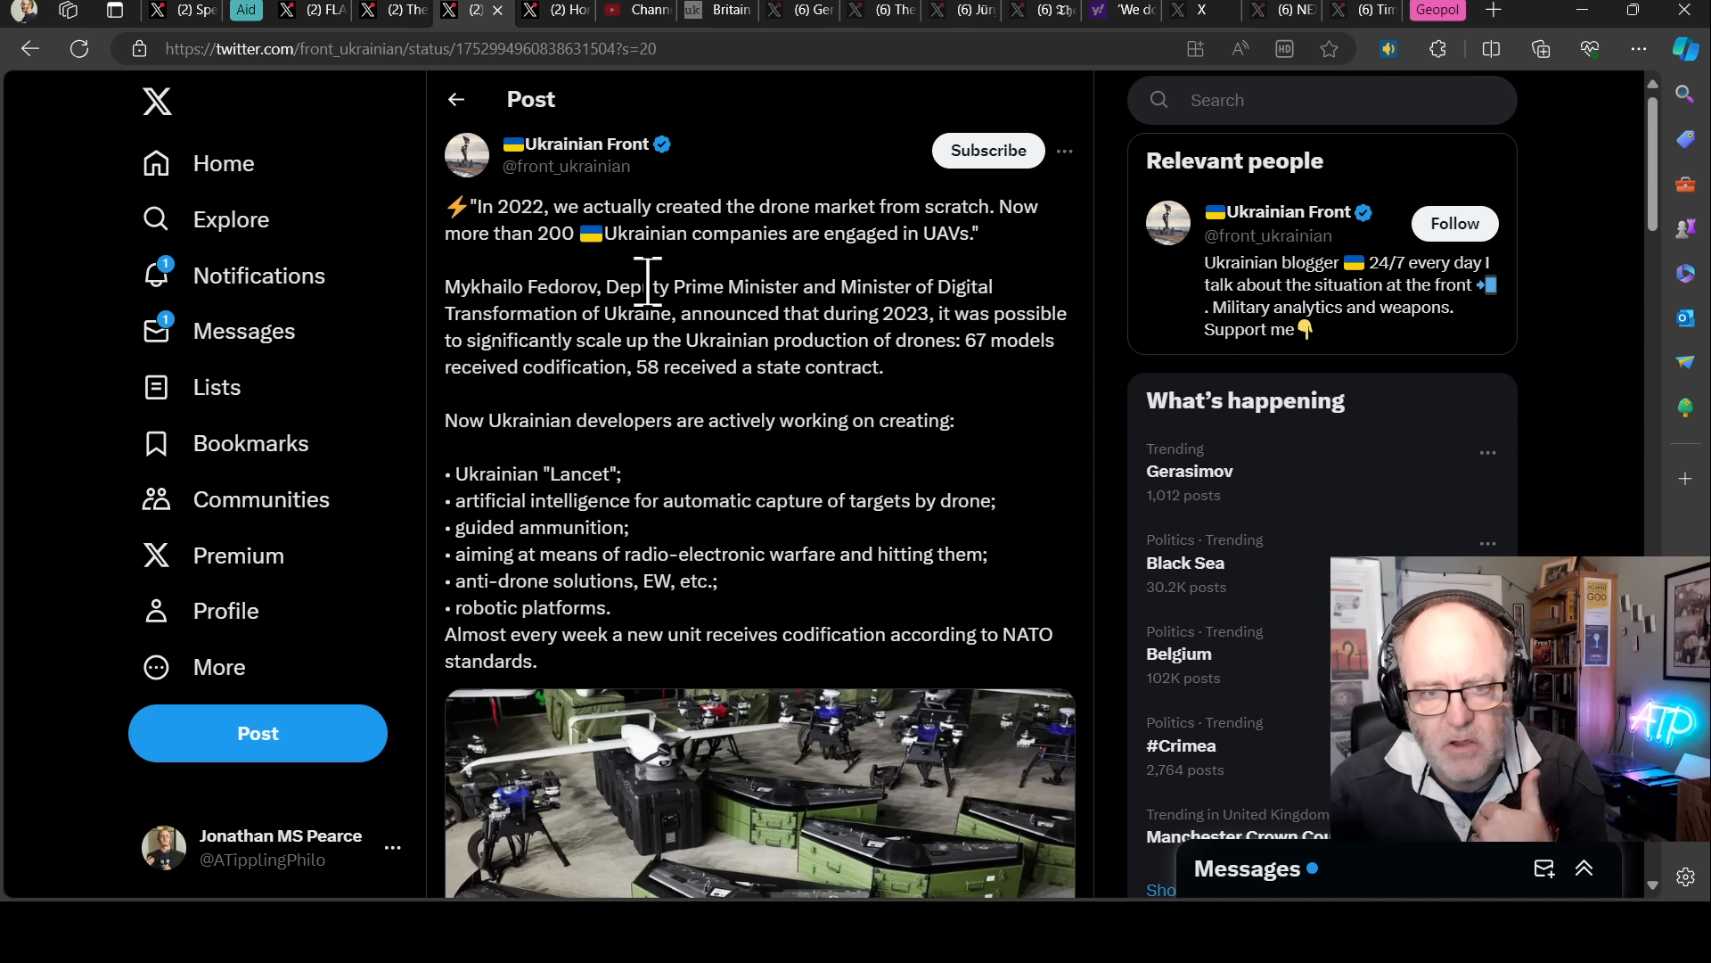
{"action": "scroll", "coordinate": [650, 281], "scroll_direction": "down", "scroll_amount": 1}
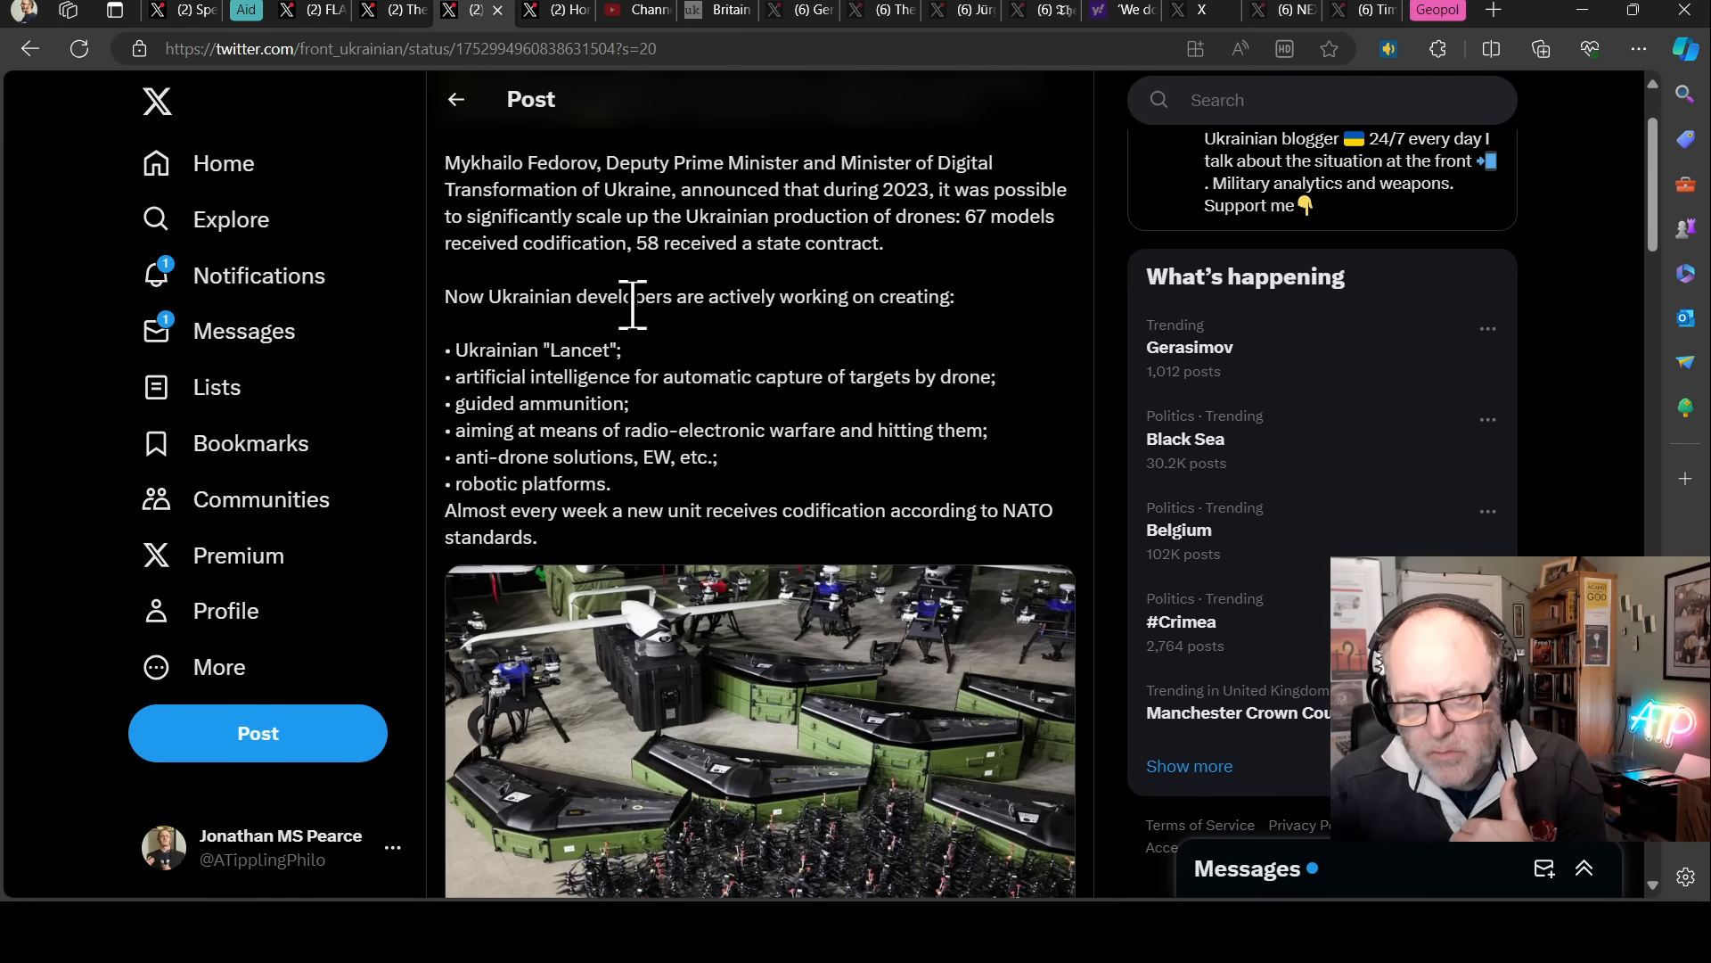
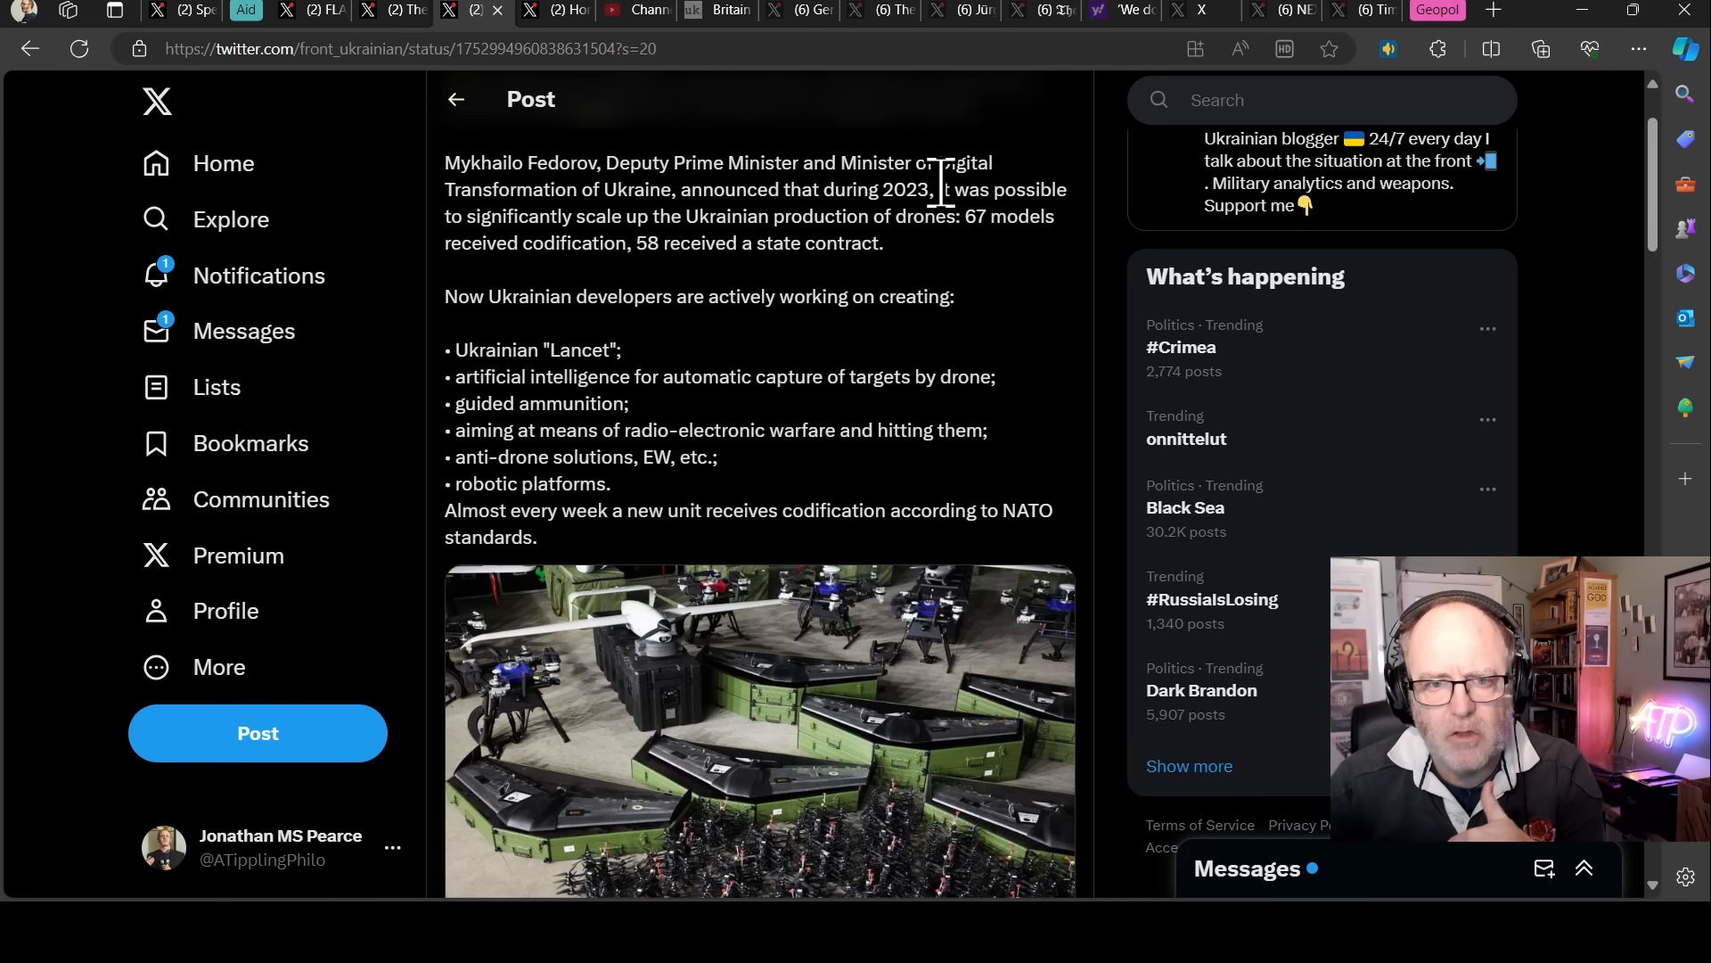
{"action": "scroll", "coordinate": [882, 227], "scroll_direction": "up", "scroll_amount": 1}
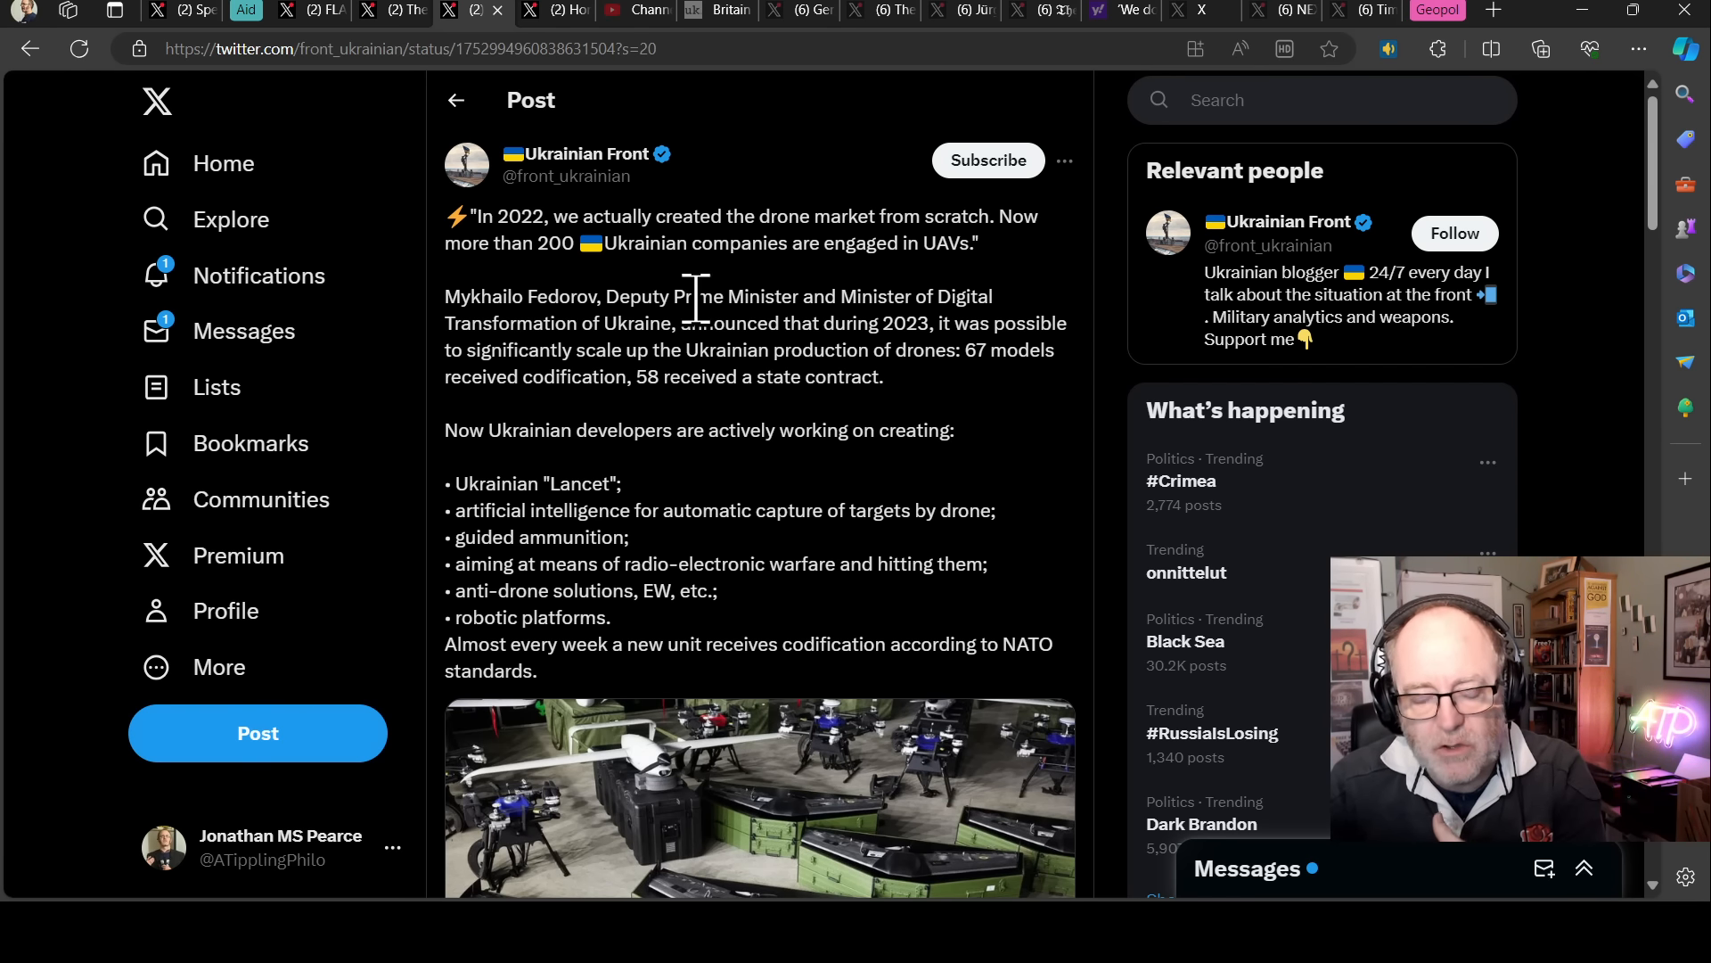
{"action": "scroll", "coordinate": [729, 336], "scroll_direction": "down", "scroll_amount": 1}
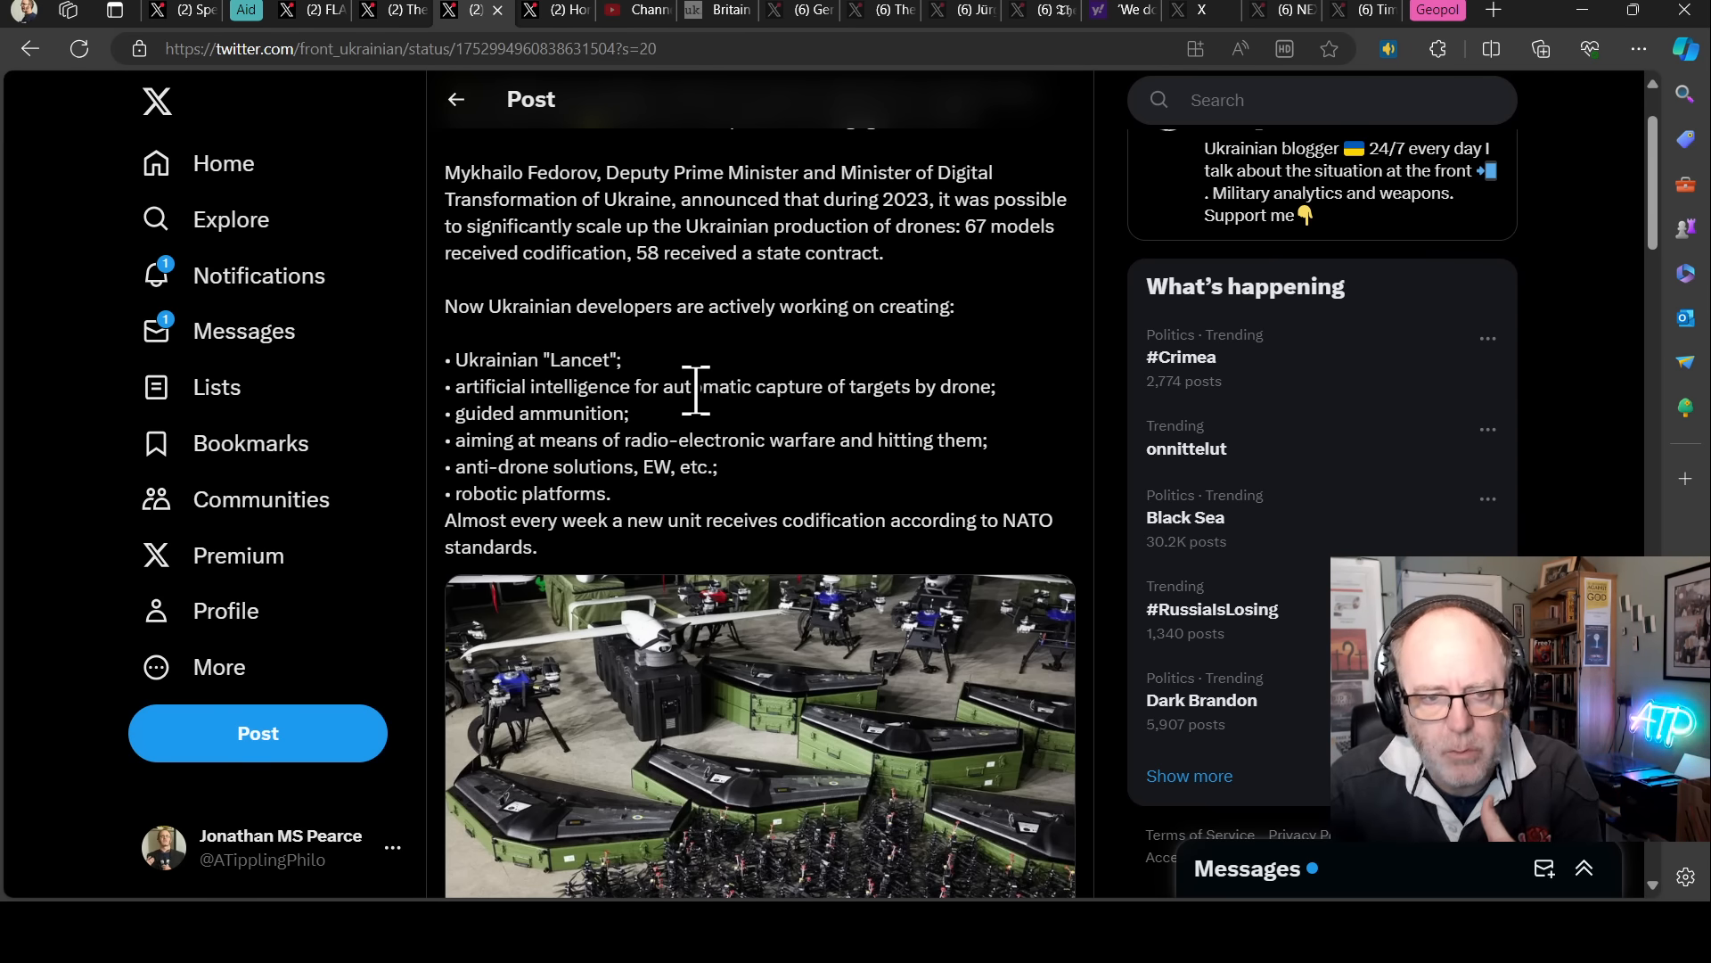
{"action": "scroll", "coordinate": [696, 387], "scroll_direction": "down", "scroll_amount": 2}
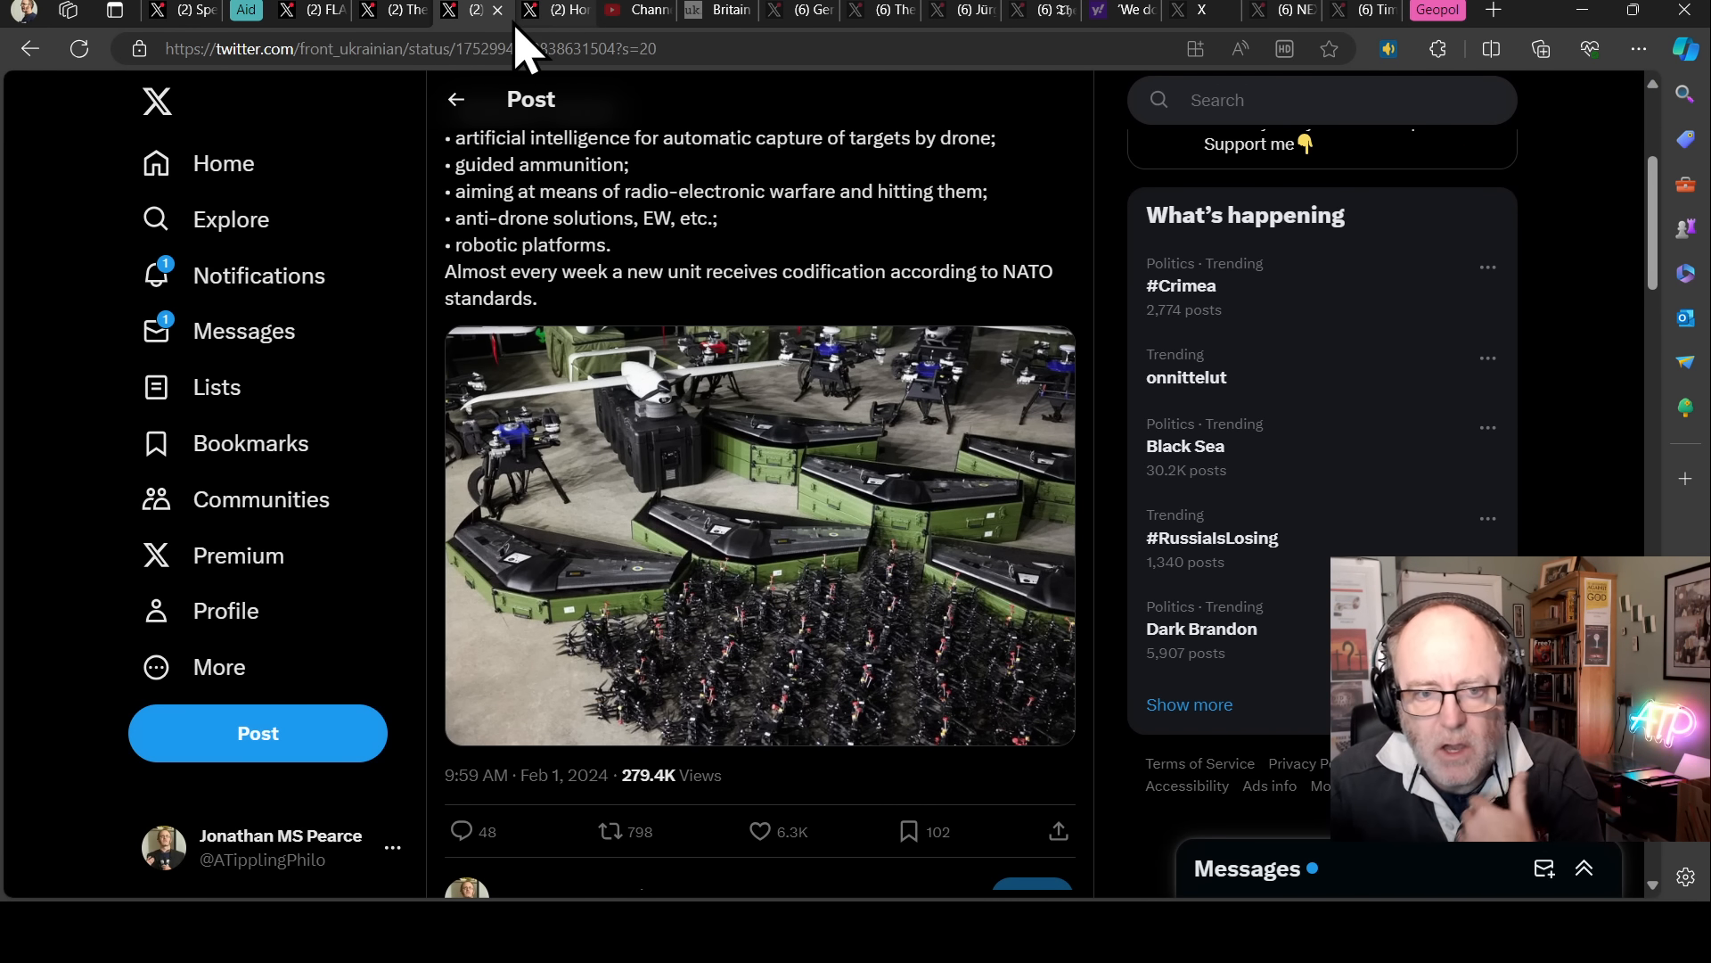
Enlarge the drone warehouse photo, then return to the Home feed tab.
{"action": "left_click", "coordinate": [618, 364]}
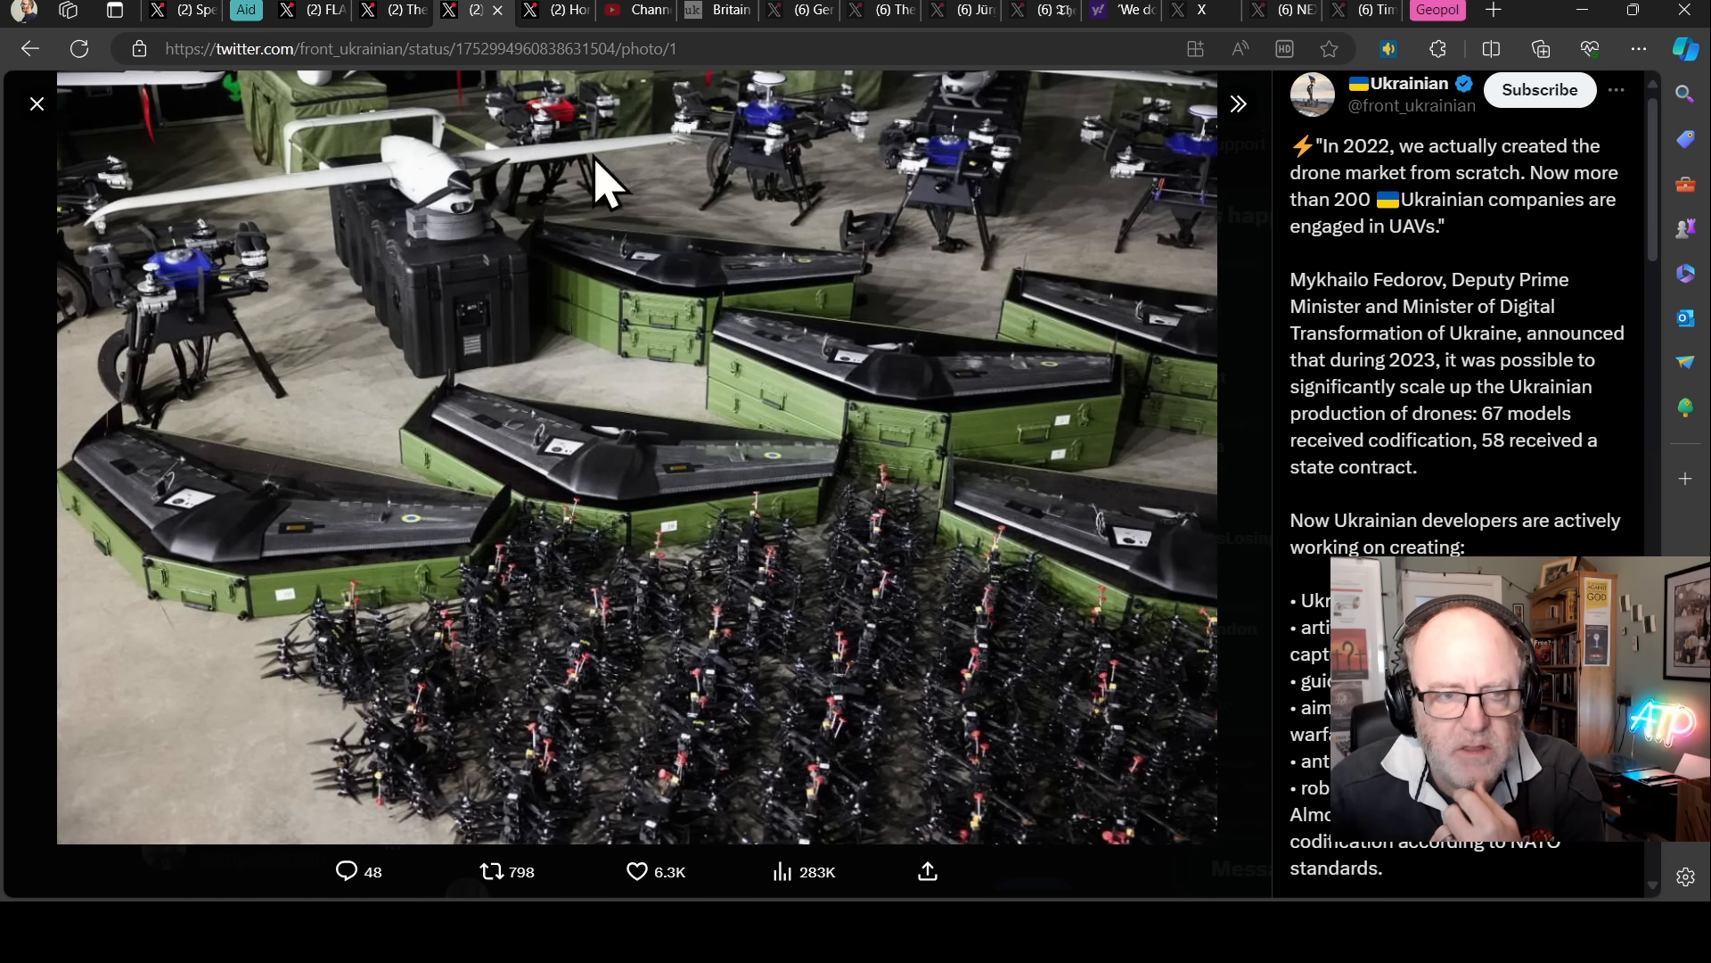
{"action": "left_click", "coordinate": [554, 11]}
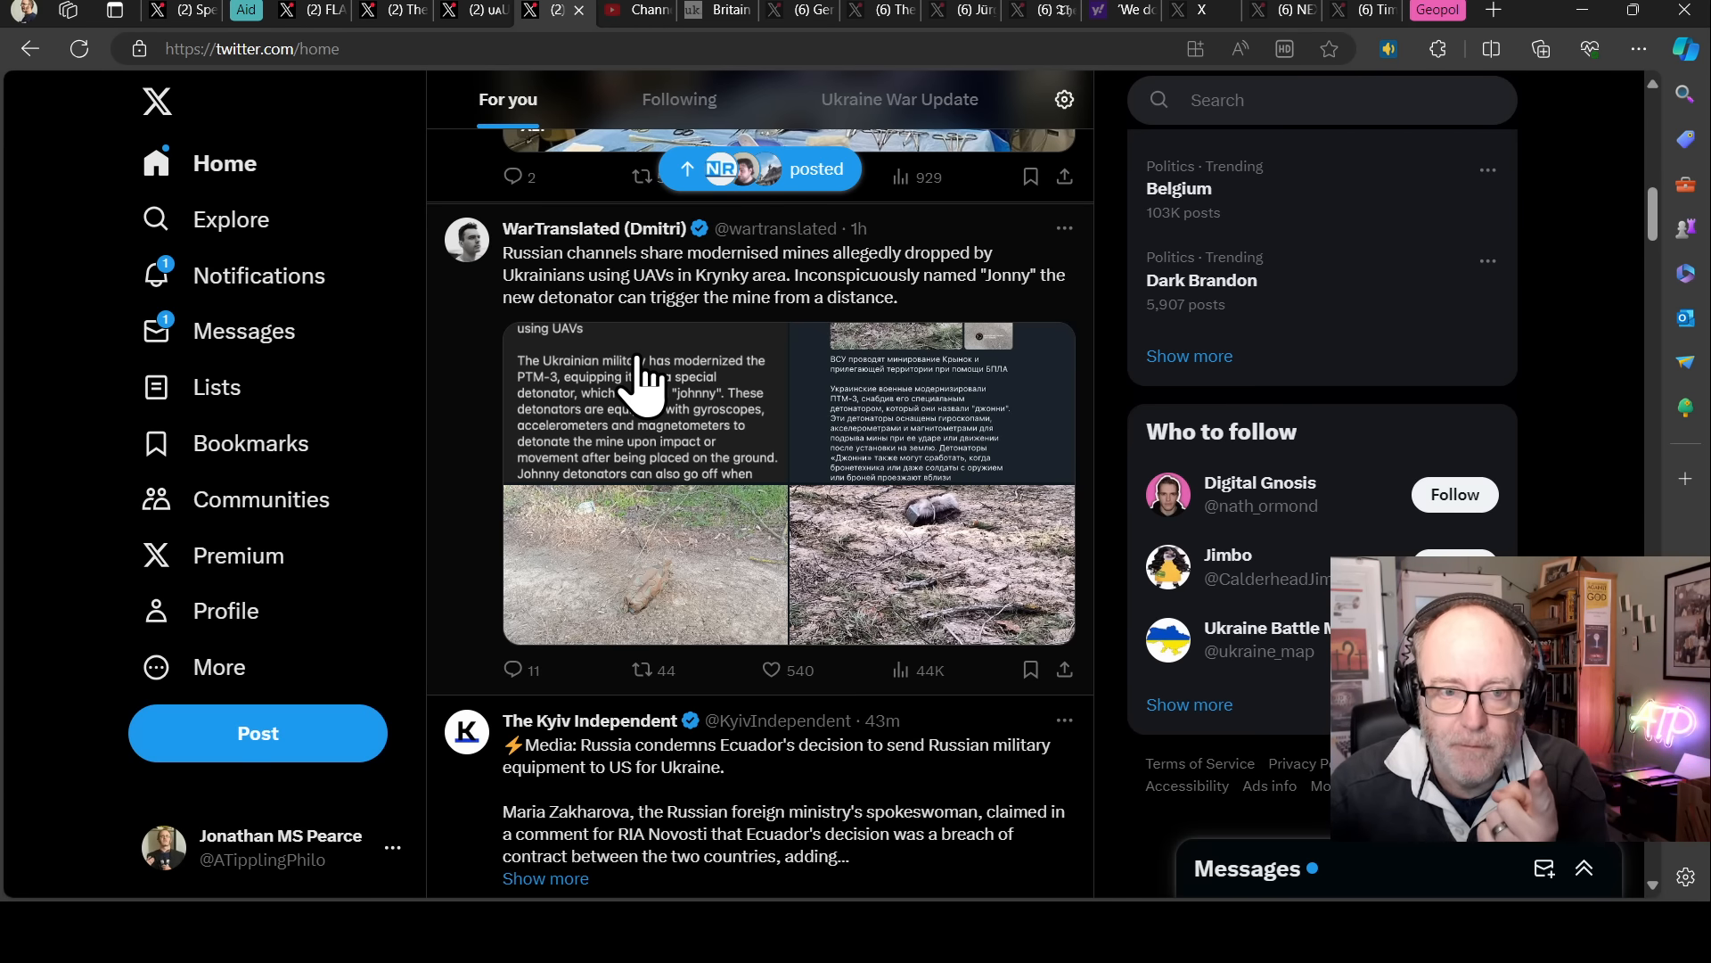
{"action": "left_click", "coordinate": [646, 378]}
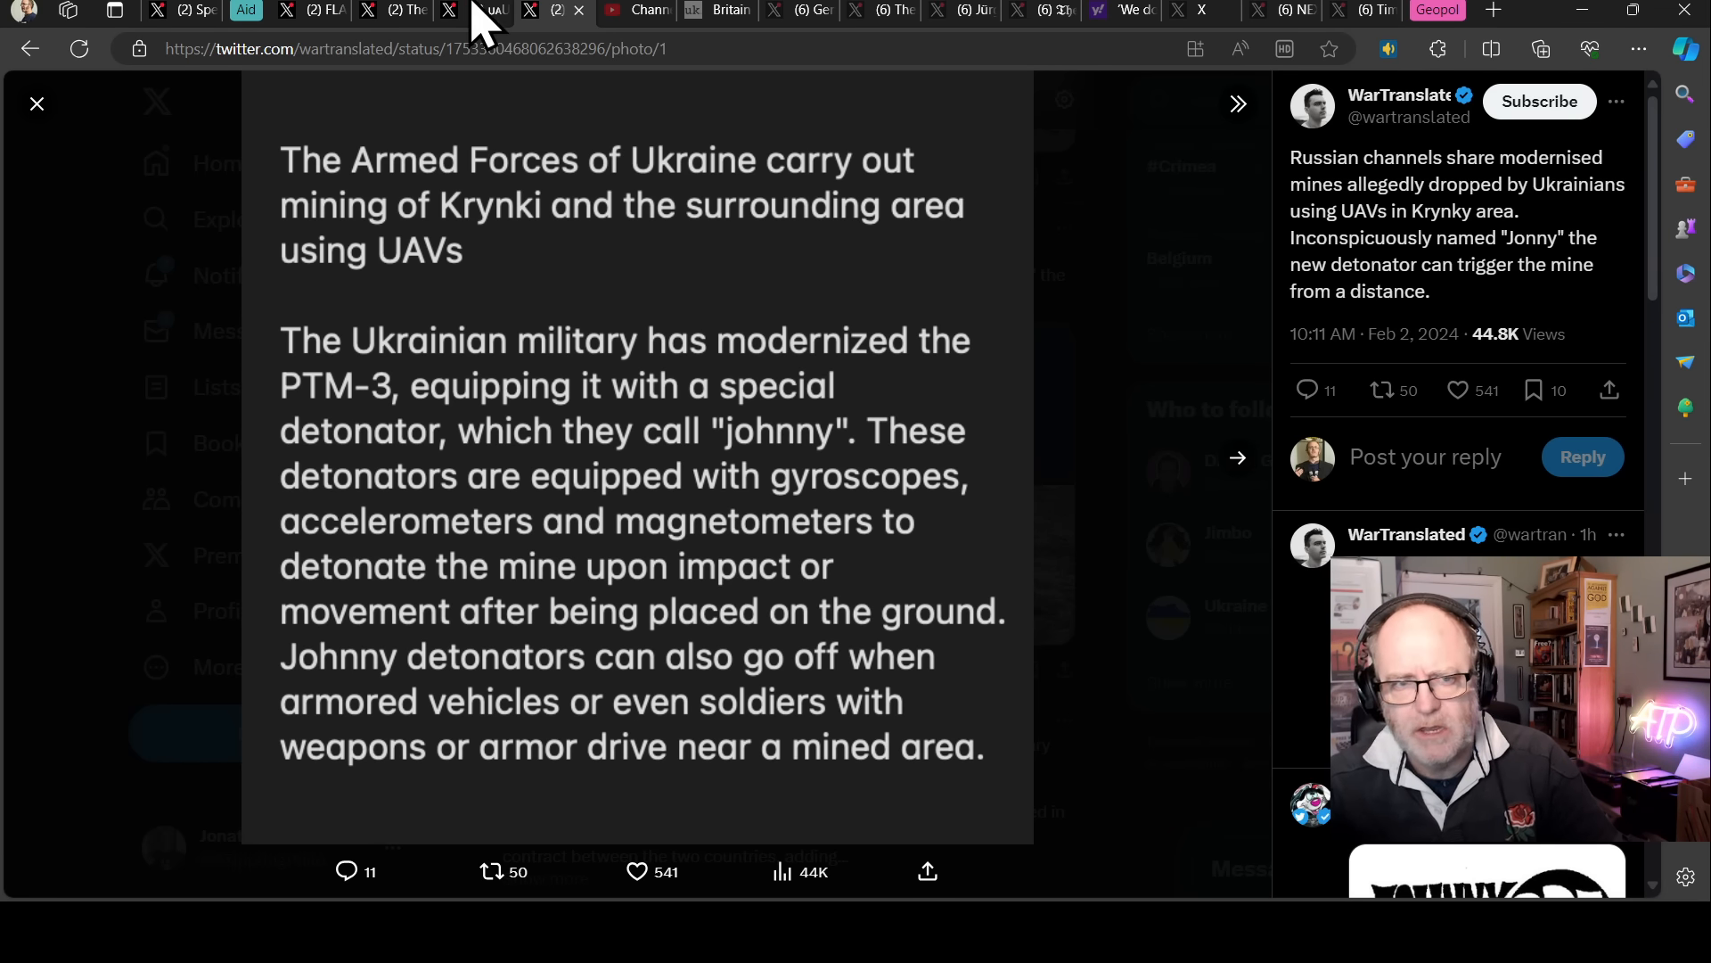
Switch to the YouTube Studio comment comparing European artillery shell deliveries.
{"action": "left_click", "coordinate": [639, 11]}
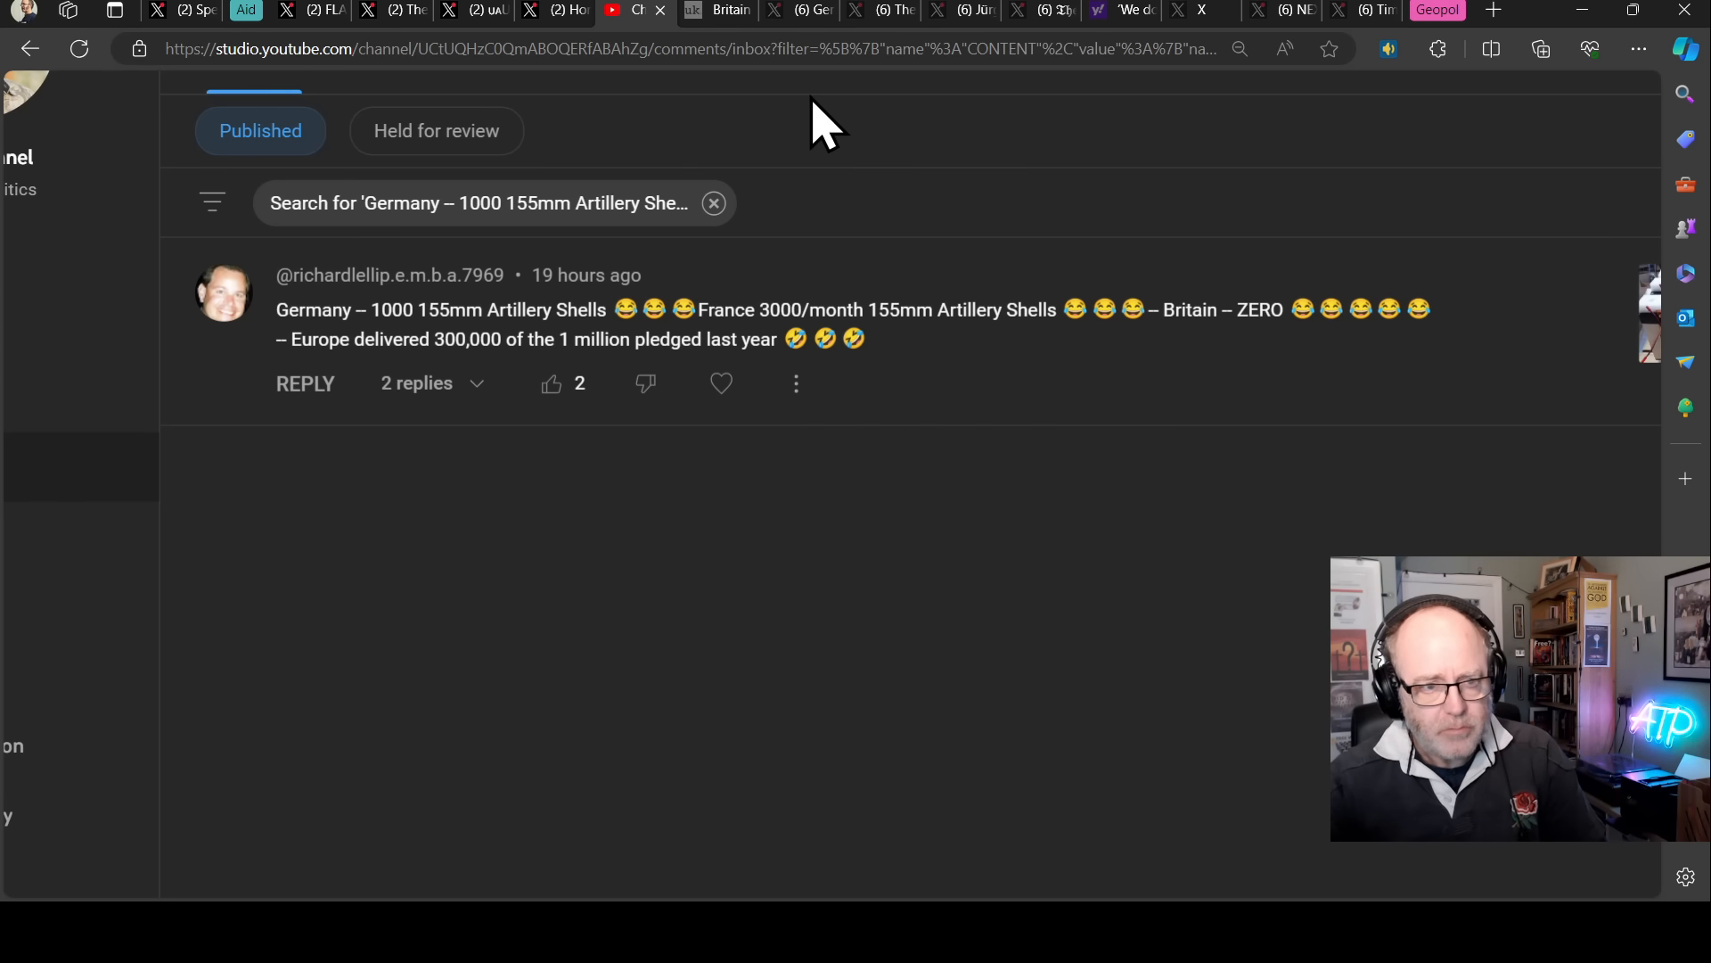
{"action": "scroll", "coordinate": [483, 255], "scroll_direction": "down", "scroll_amount": 1}
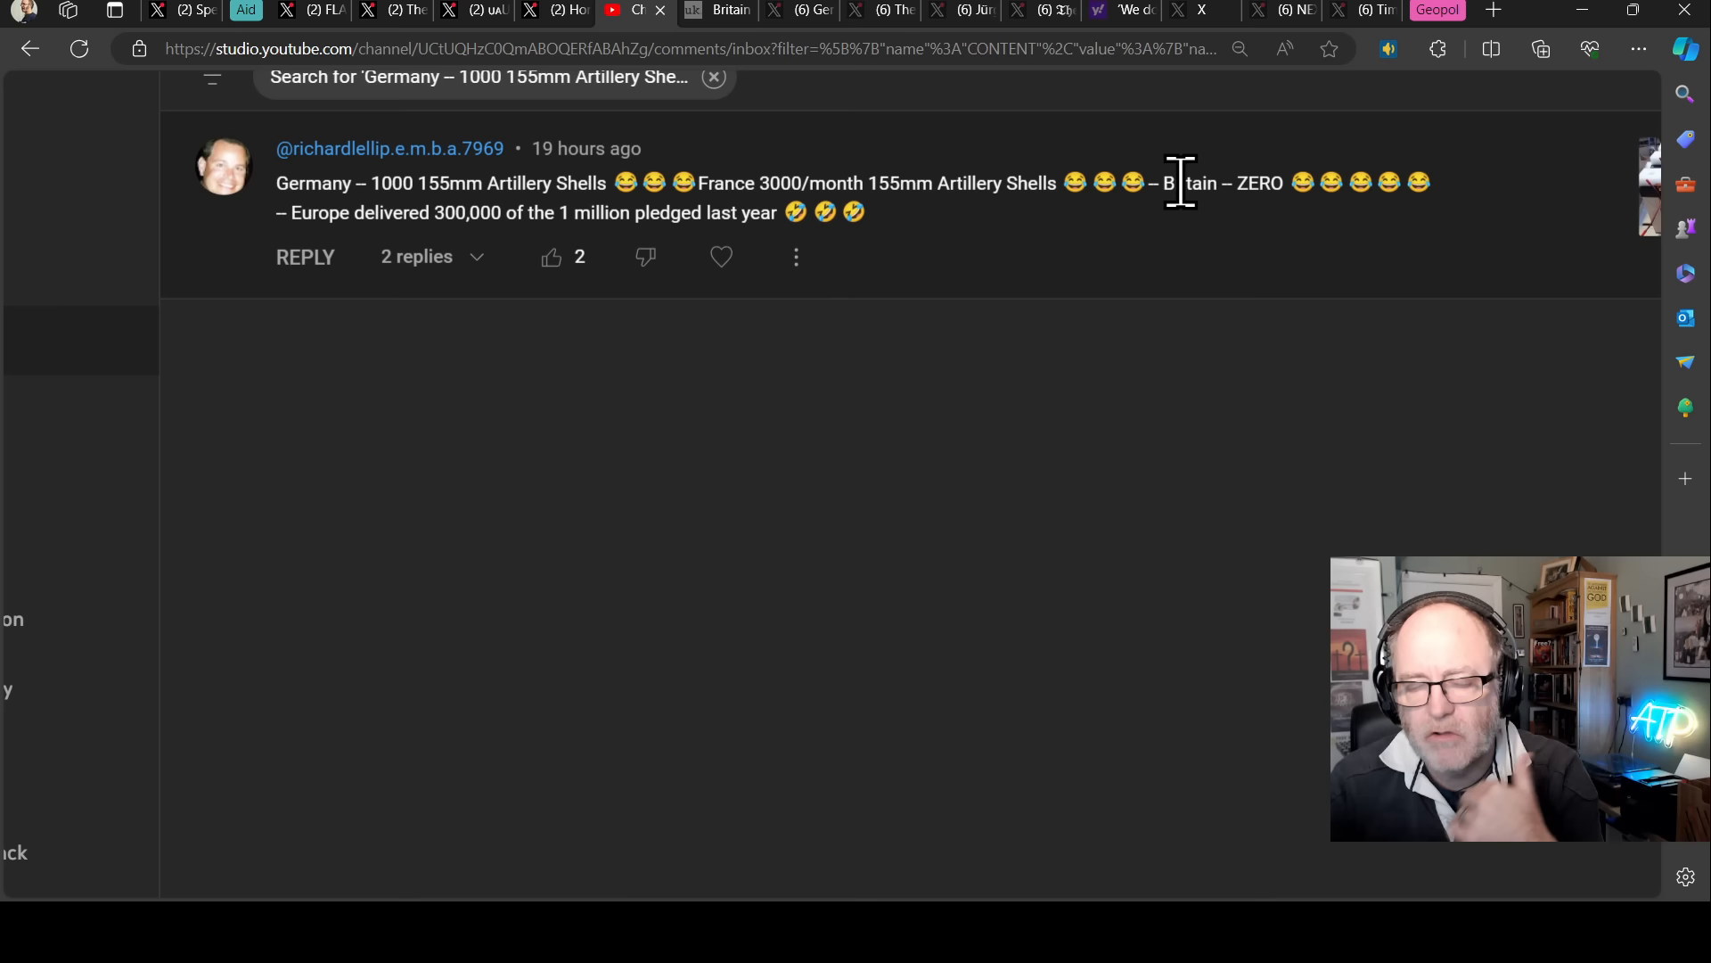
Bring up the UK Defence Journal article on eight-fold British shell production.
{"action": "left_click", "coordinate": [722, 12]}
{"action": "scroll", "coordinate": [576, 241], "scroll_direction": "down", "scroll_amount": 1}
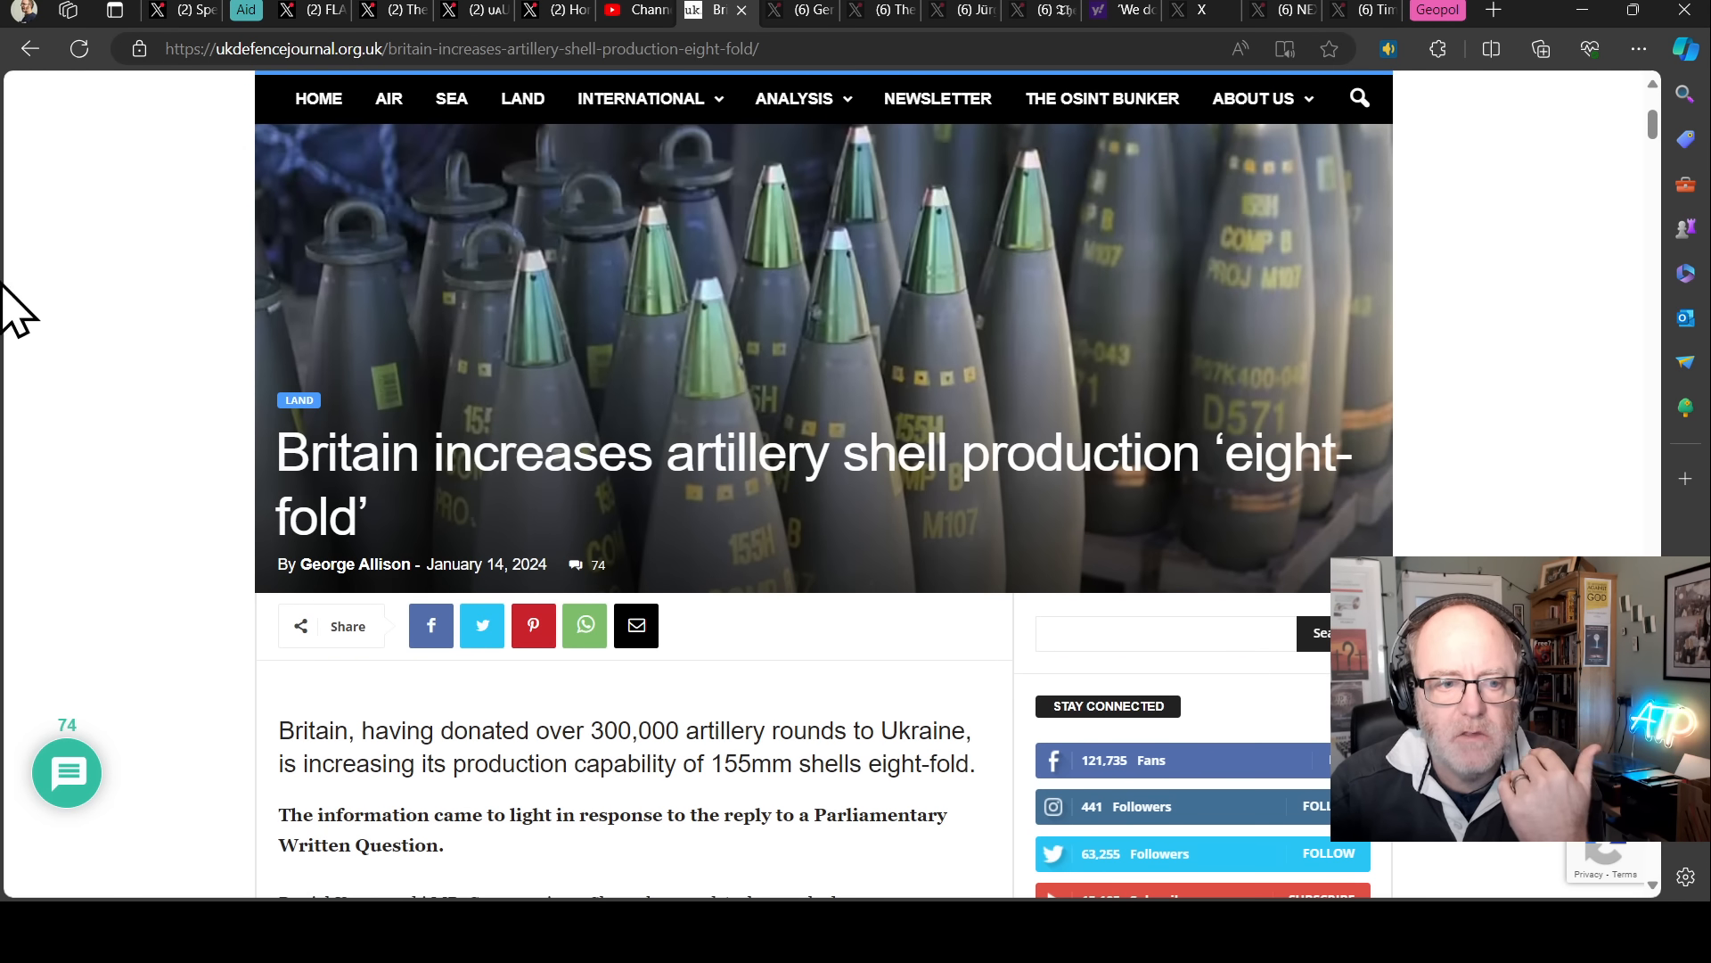
{"action": "scroll", "coordinate": [120, 323], "scroll_direction": "up", "scroll_amount": 3}
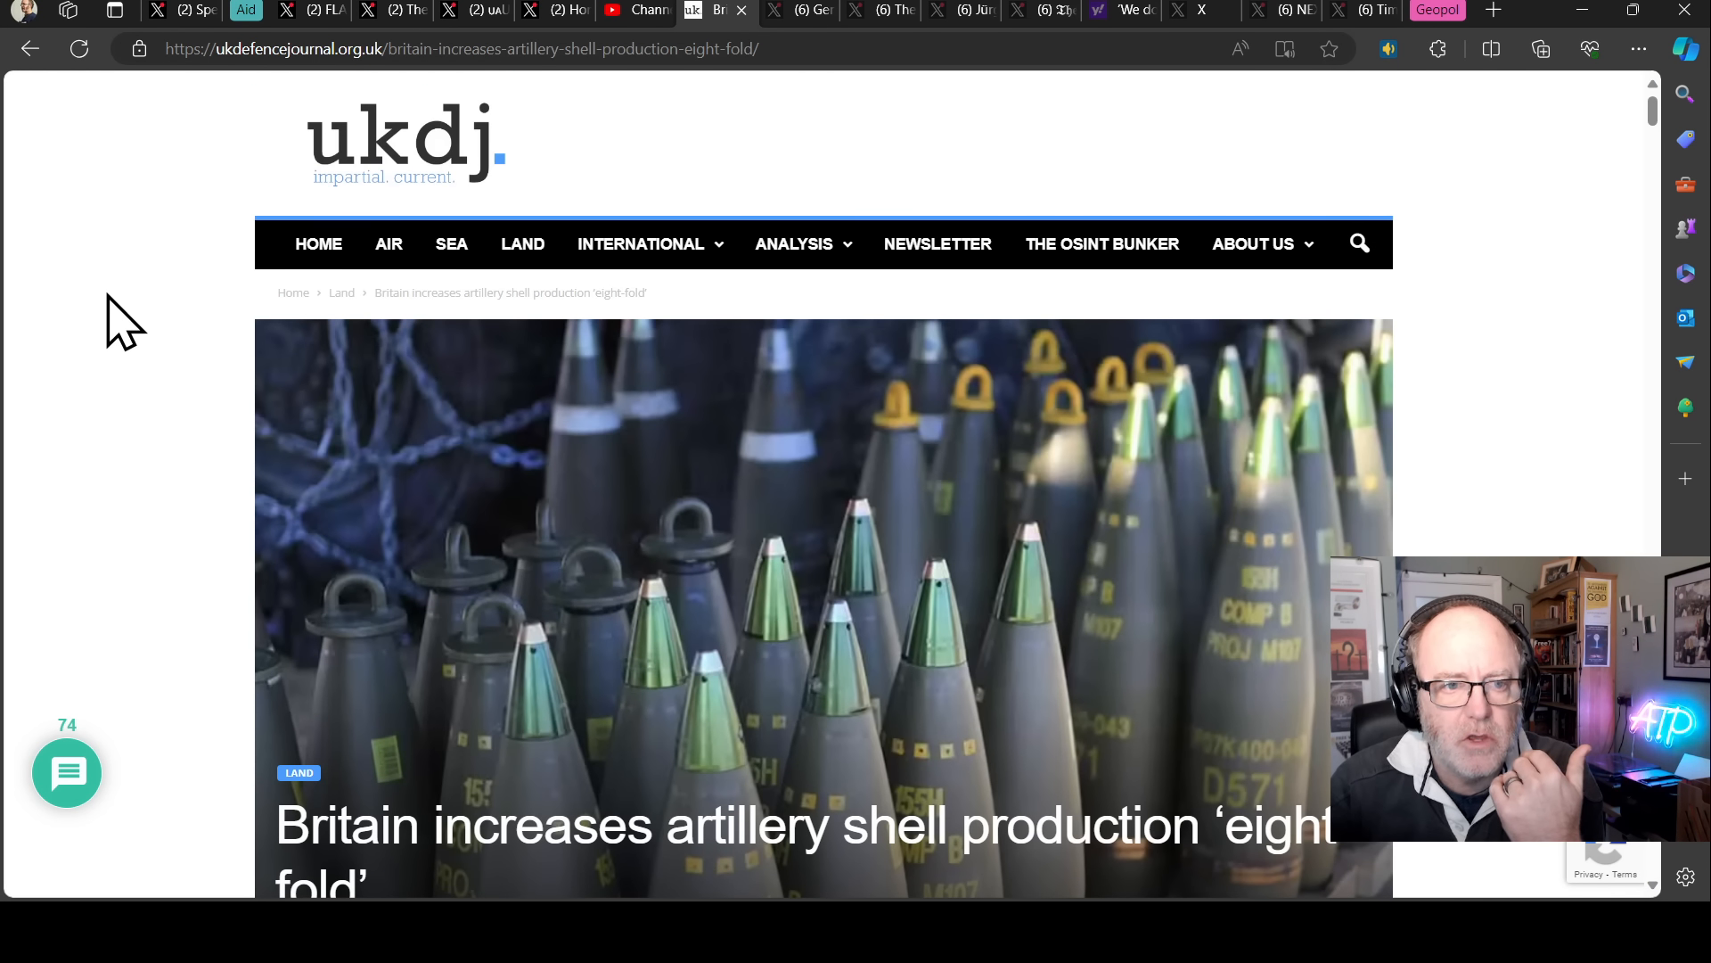
{"action": "scroll", "coordinate": [124, 322], "scroll_direction": "down", "scroll_amount": 5}
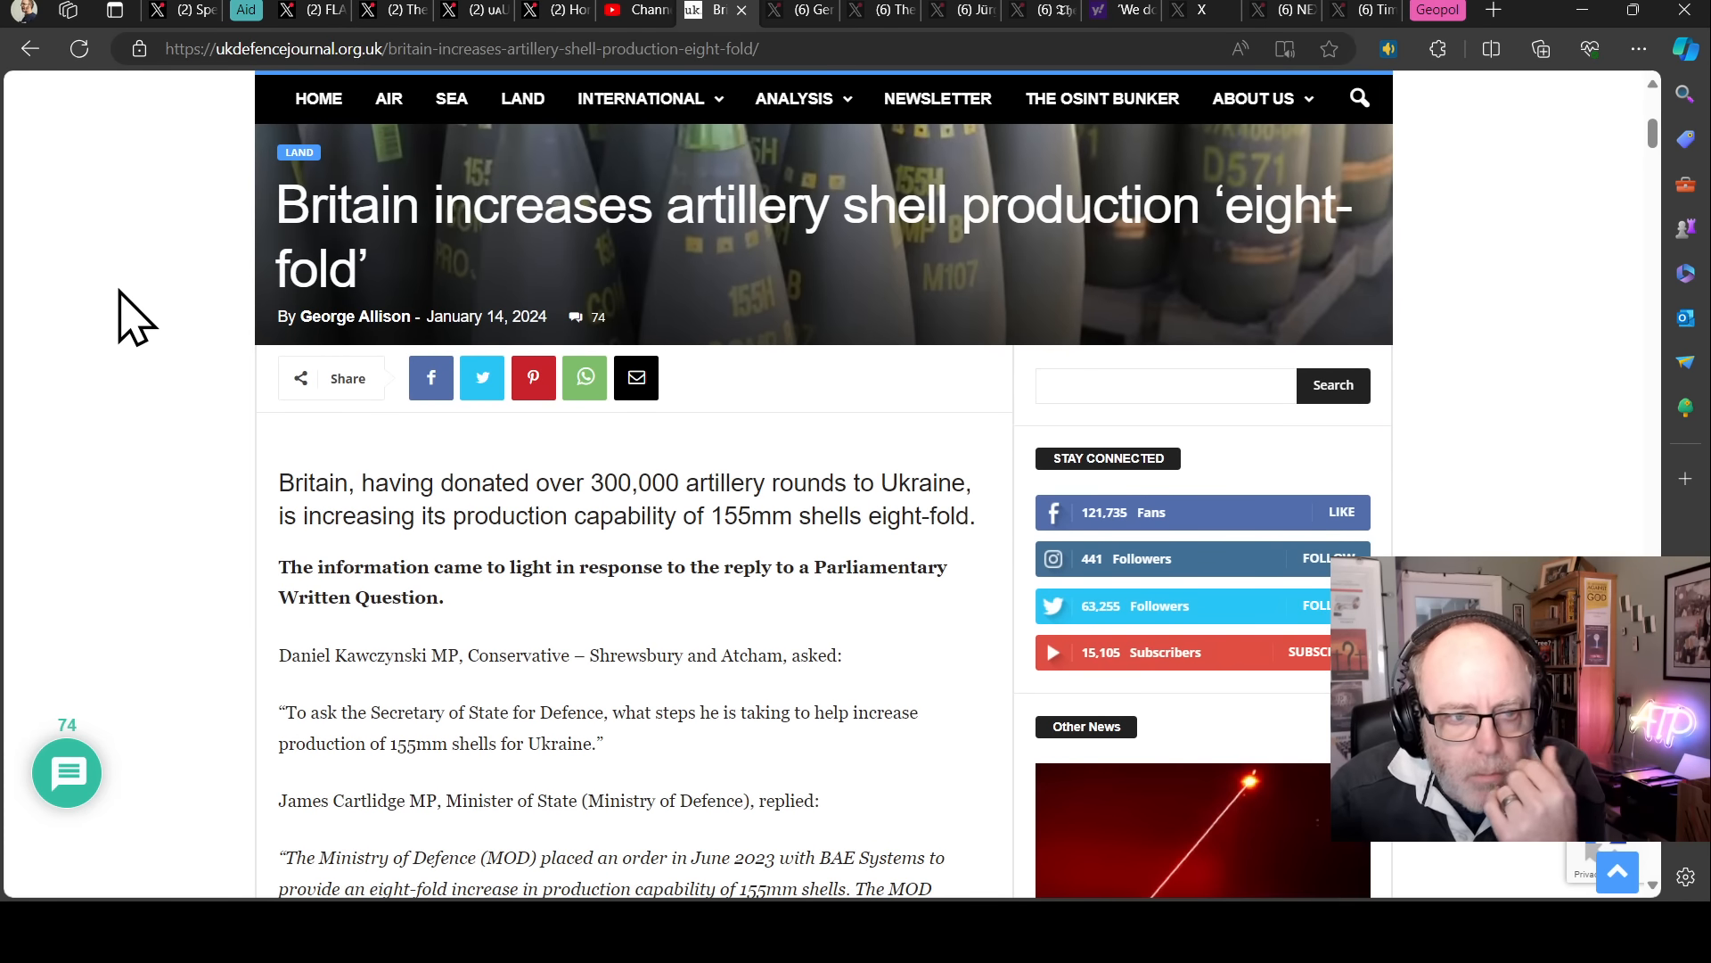
{"action": "scroll", "coordinate": [134, 318], "scroll_direction": "down", "scroll_amount": 8}
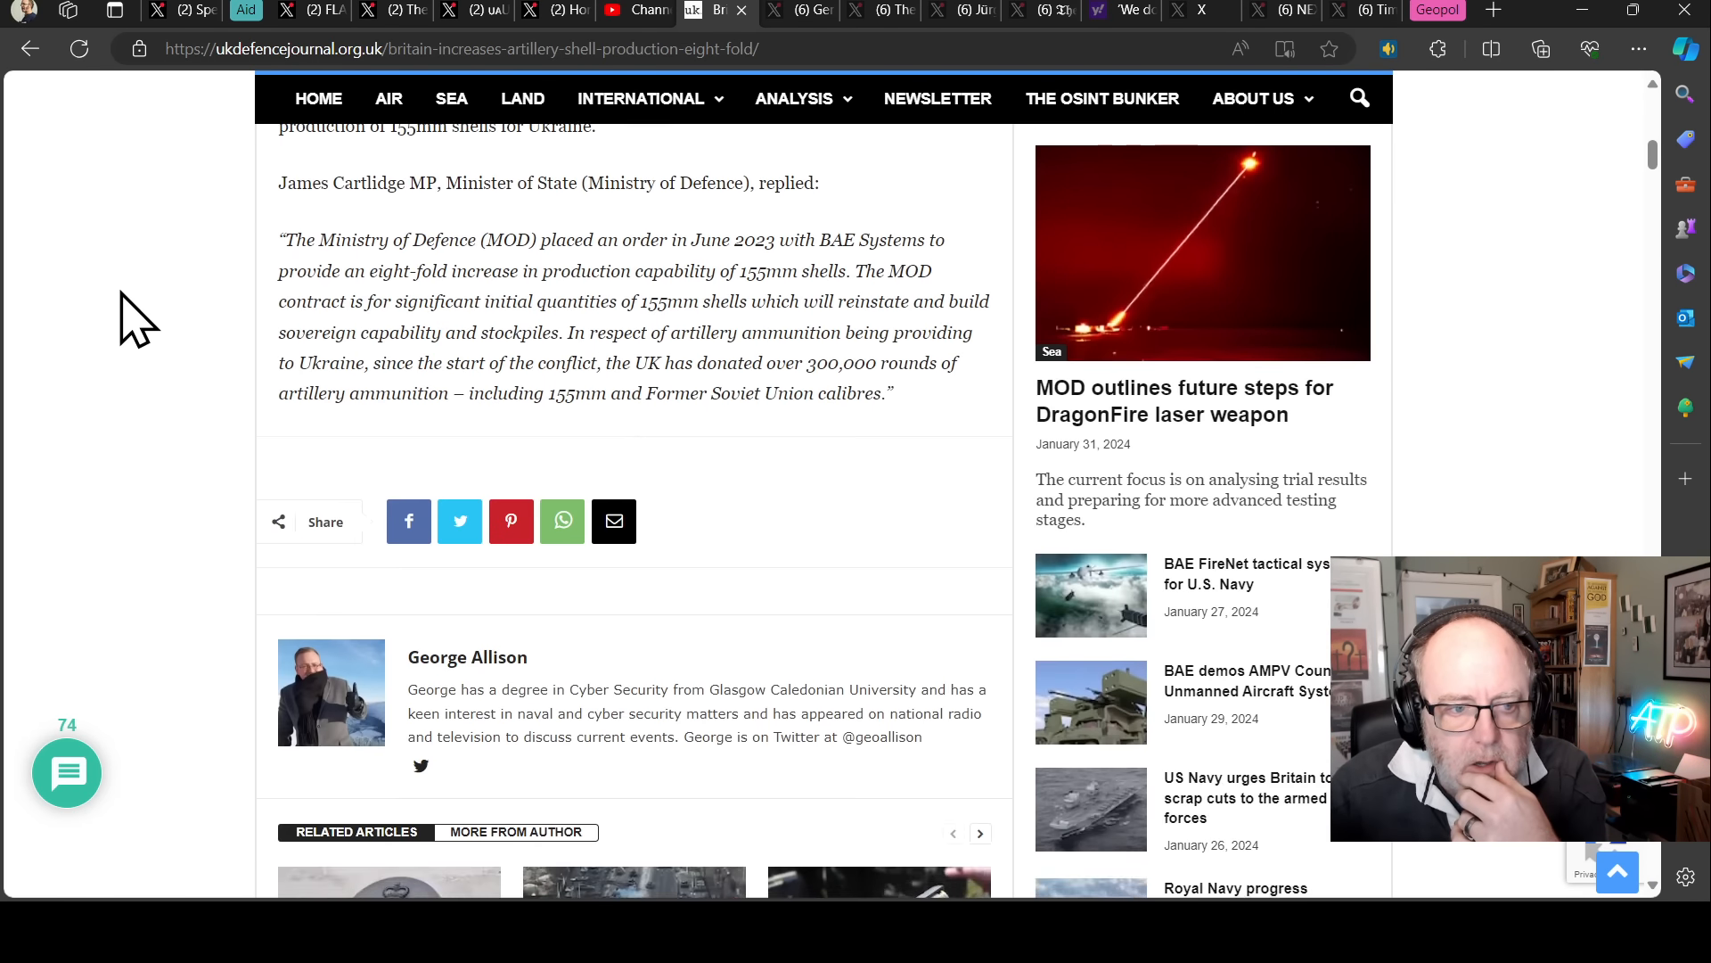
{"action": "scroll", "coordinate": [134, 318], "scroll_direction": "down", "scroll_amount": 5}
{"action": "scroll", "coordinate": [133, 318], "scroll_direction": "up", "scroll_amount": 3}
{"action": "scroll", "coordinate": [134, 318], "scroll_direction": "up", "scroll_amount": 3}
{"action": "scroll", "coordinate": [134, 319], "scroll_direction": "up", "scroll_amount": 2}
{"action": "scroll", "coordinate": [135, 319], "scroll_direction": "up", "scroll_amount": 4}
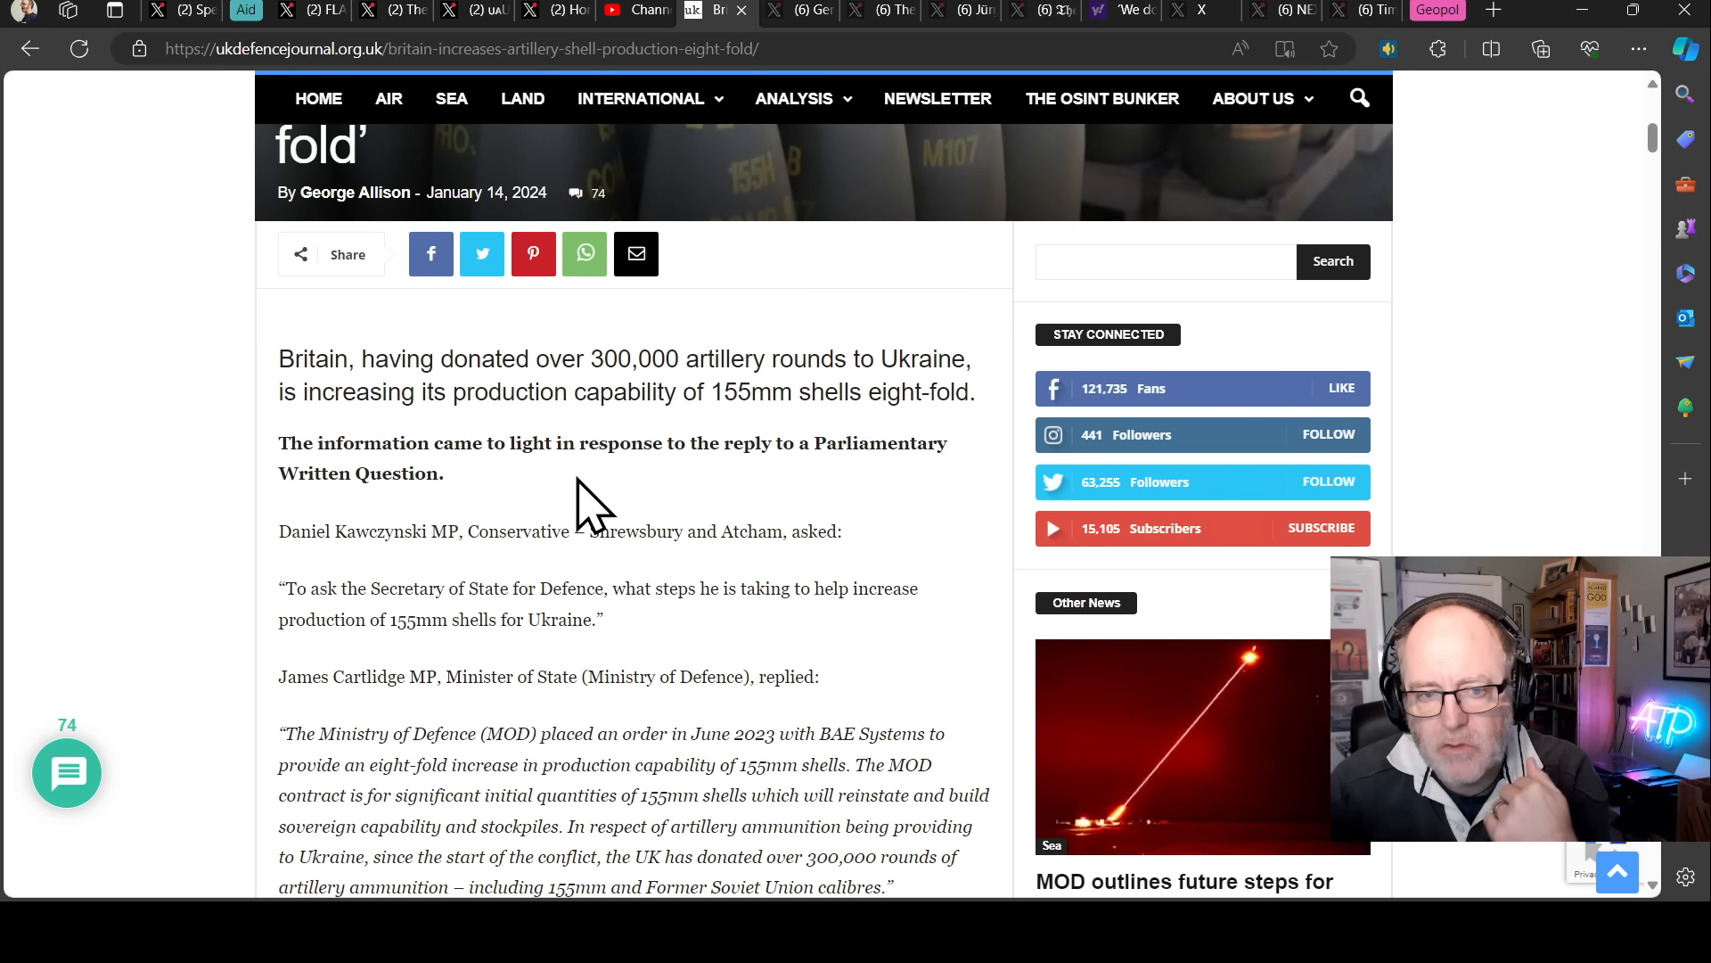
{"action": "scroll", "coordinate": [593, 506], "scroll_direction": "down", "scroll_amount": 1}
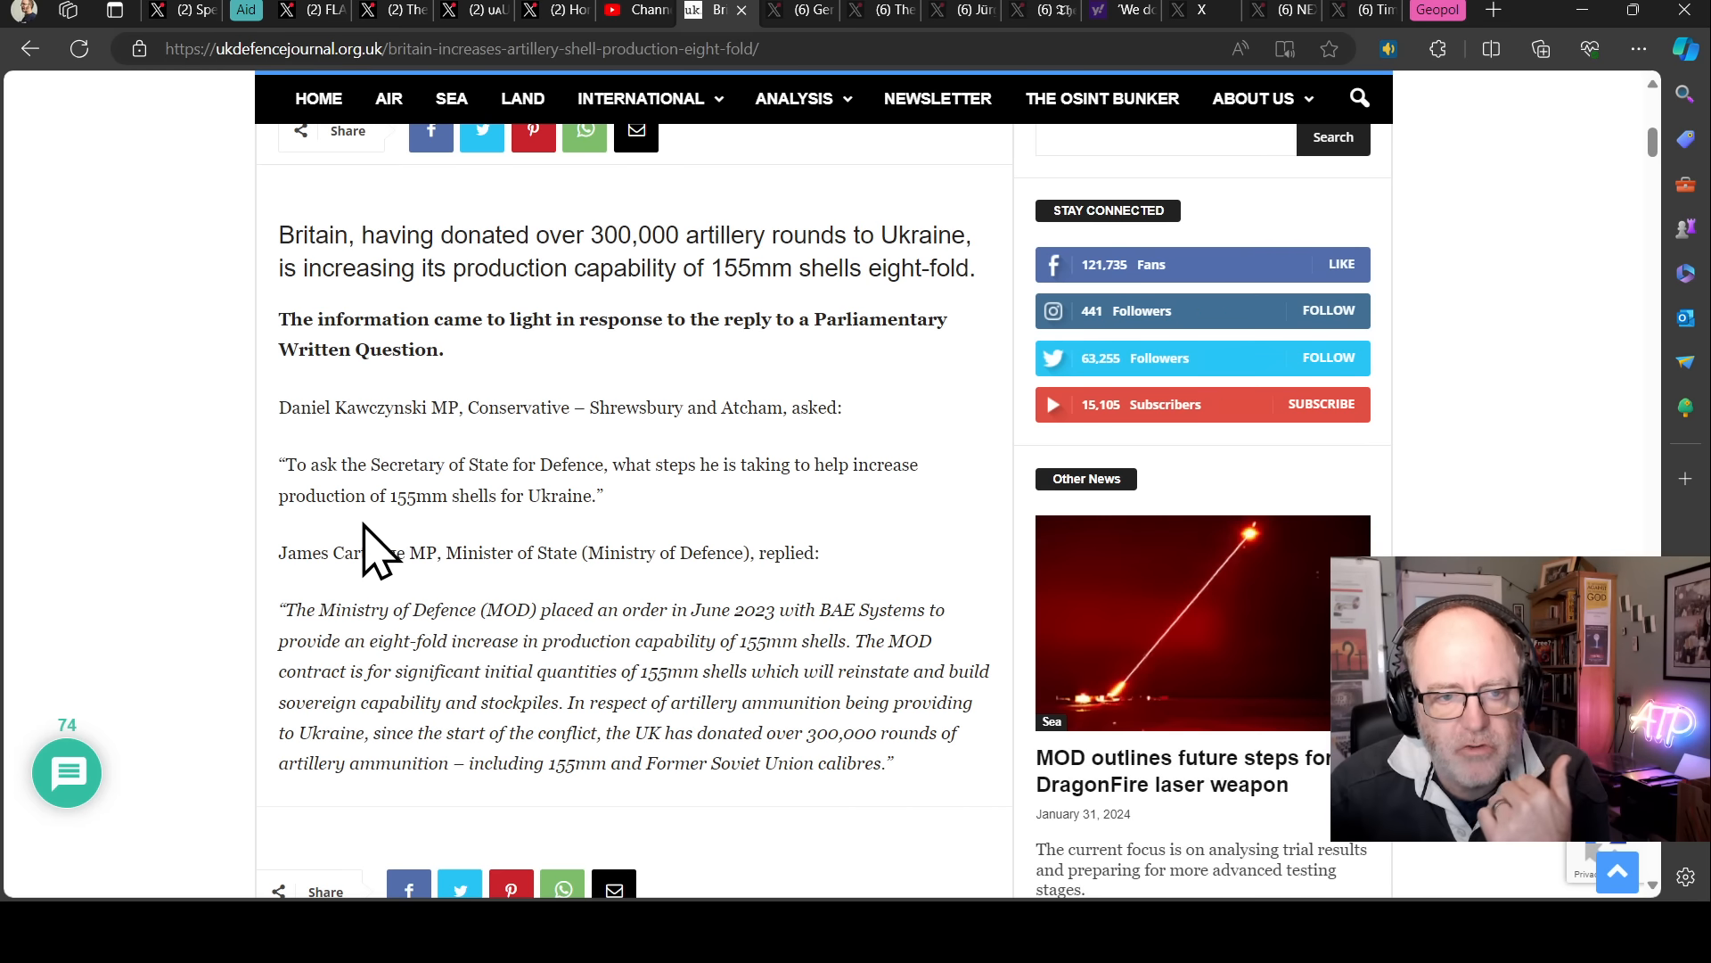
{"action": "scroll", "coordinate": [376, 546], "scroll_direction": "down", "scroll_amount": 1}
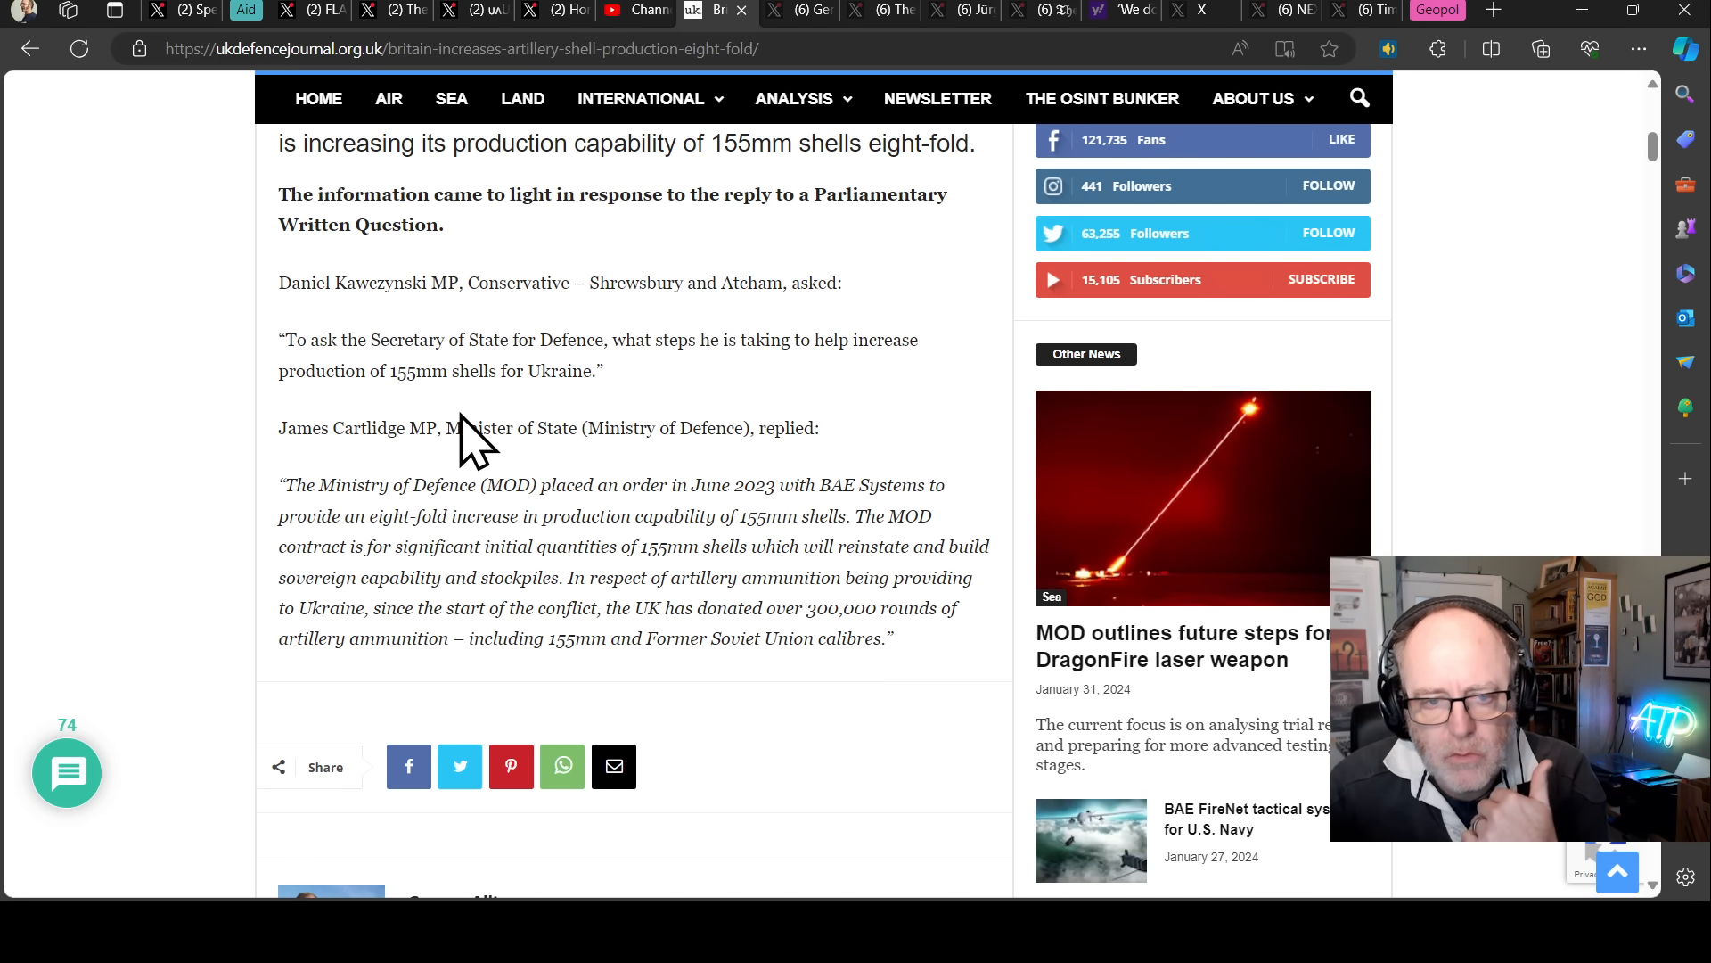
{"action": "scroll", "coordinate": [477, 442], "scroll_direction": "down", "scroll_amount": 1}
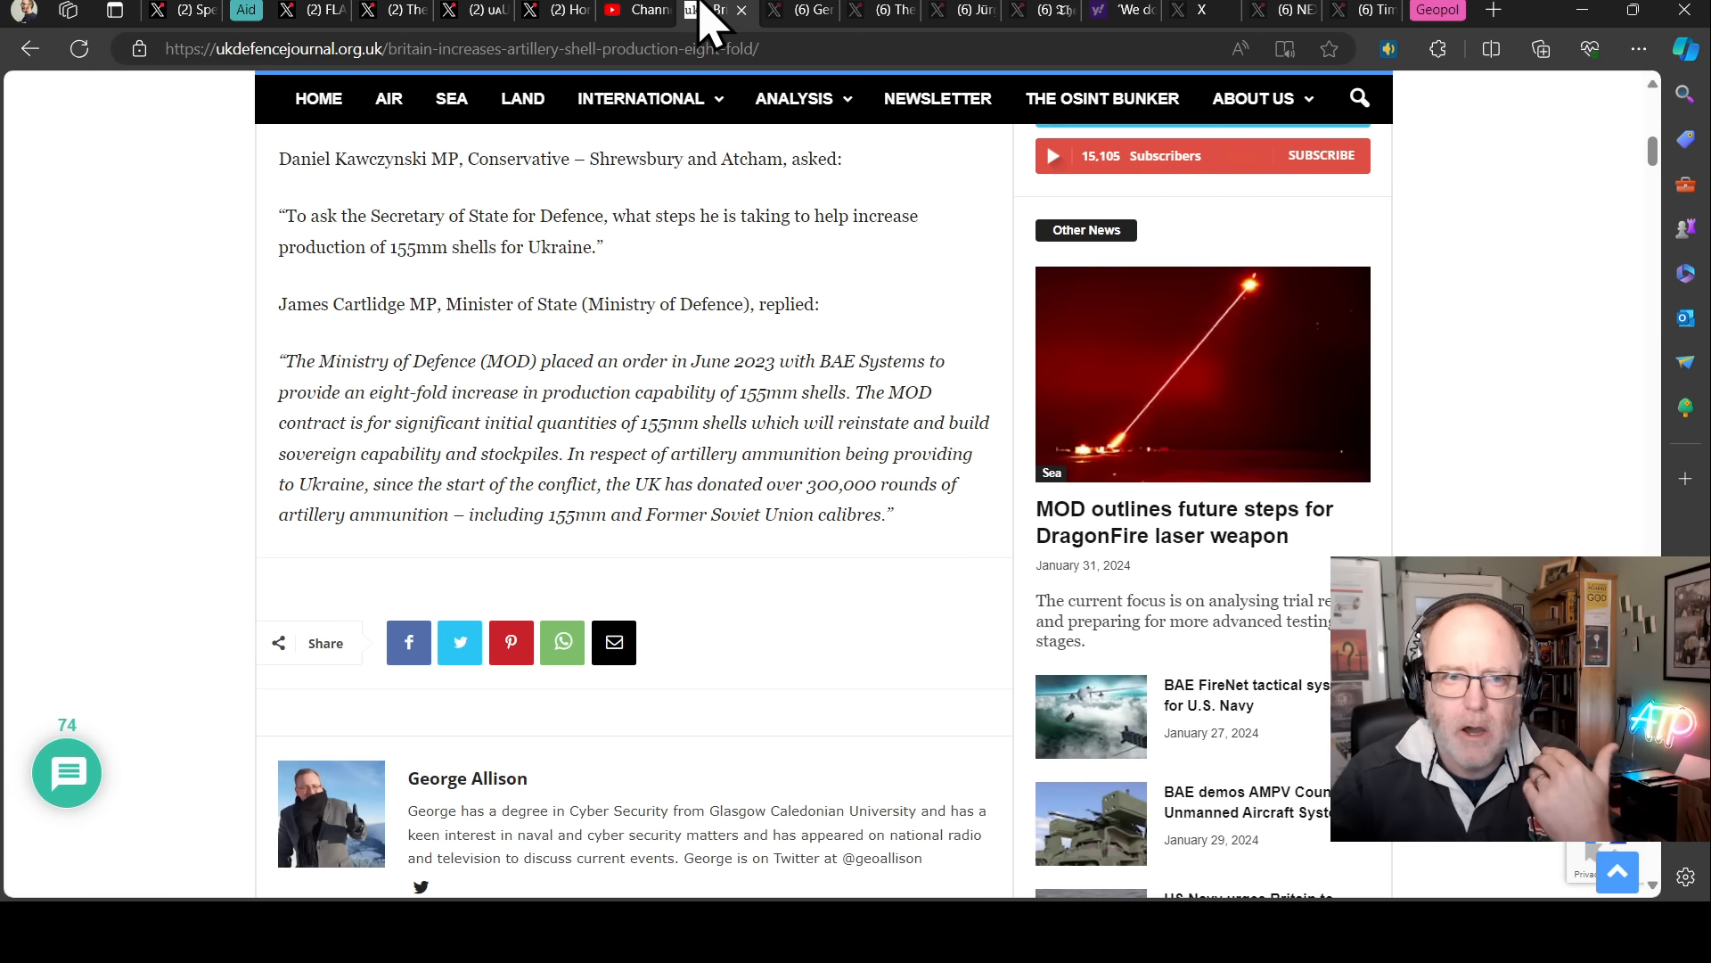
Return to the YouTube Studio viewer comment on artillery shells.
{"action": "left_click", "coordinate": [639, 11]}
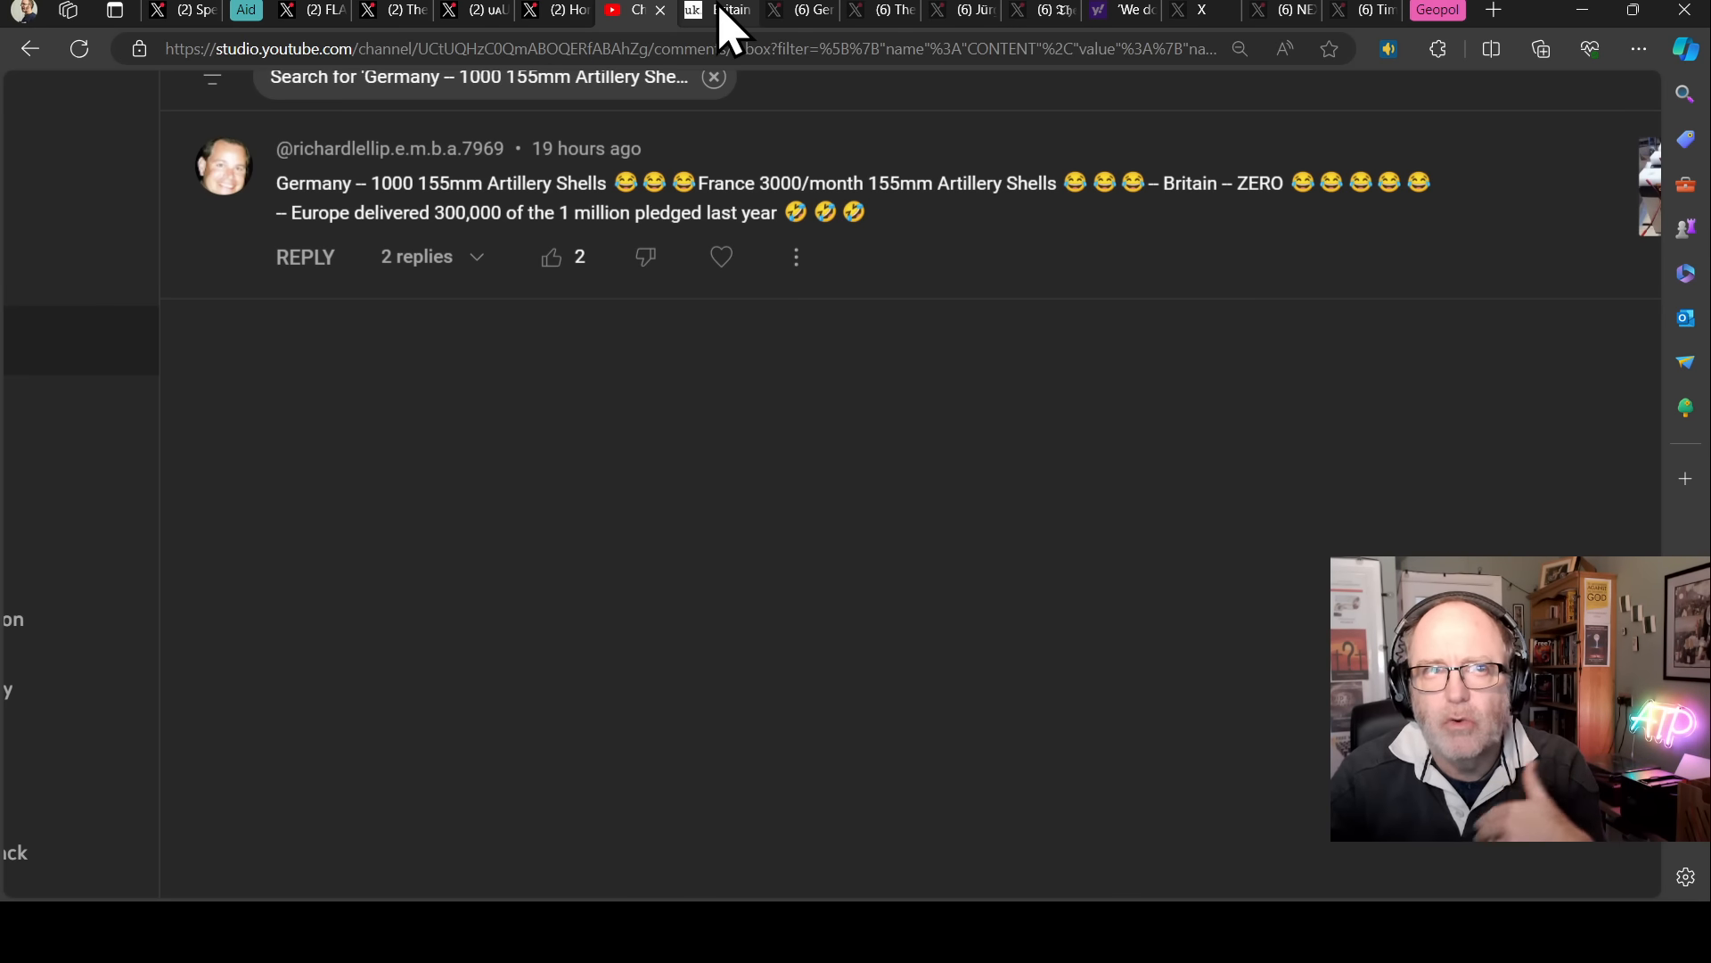
Go back to the shell production article and the minister's BAE Systems reply.
{"action": "left_click", "coordinate": [729, 11]}
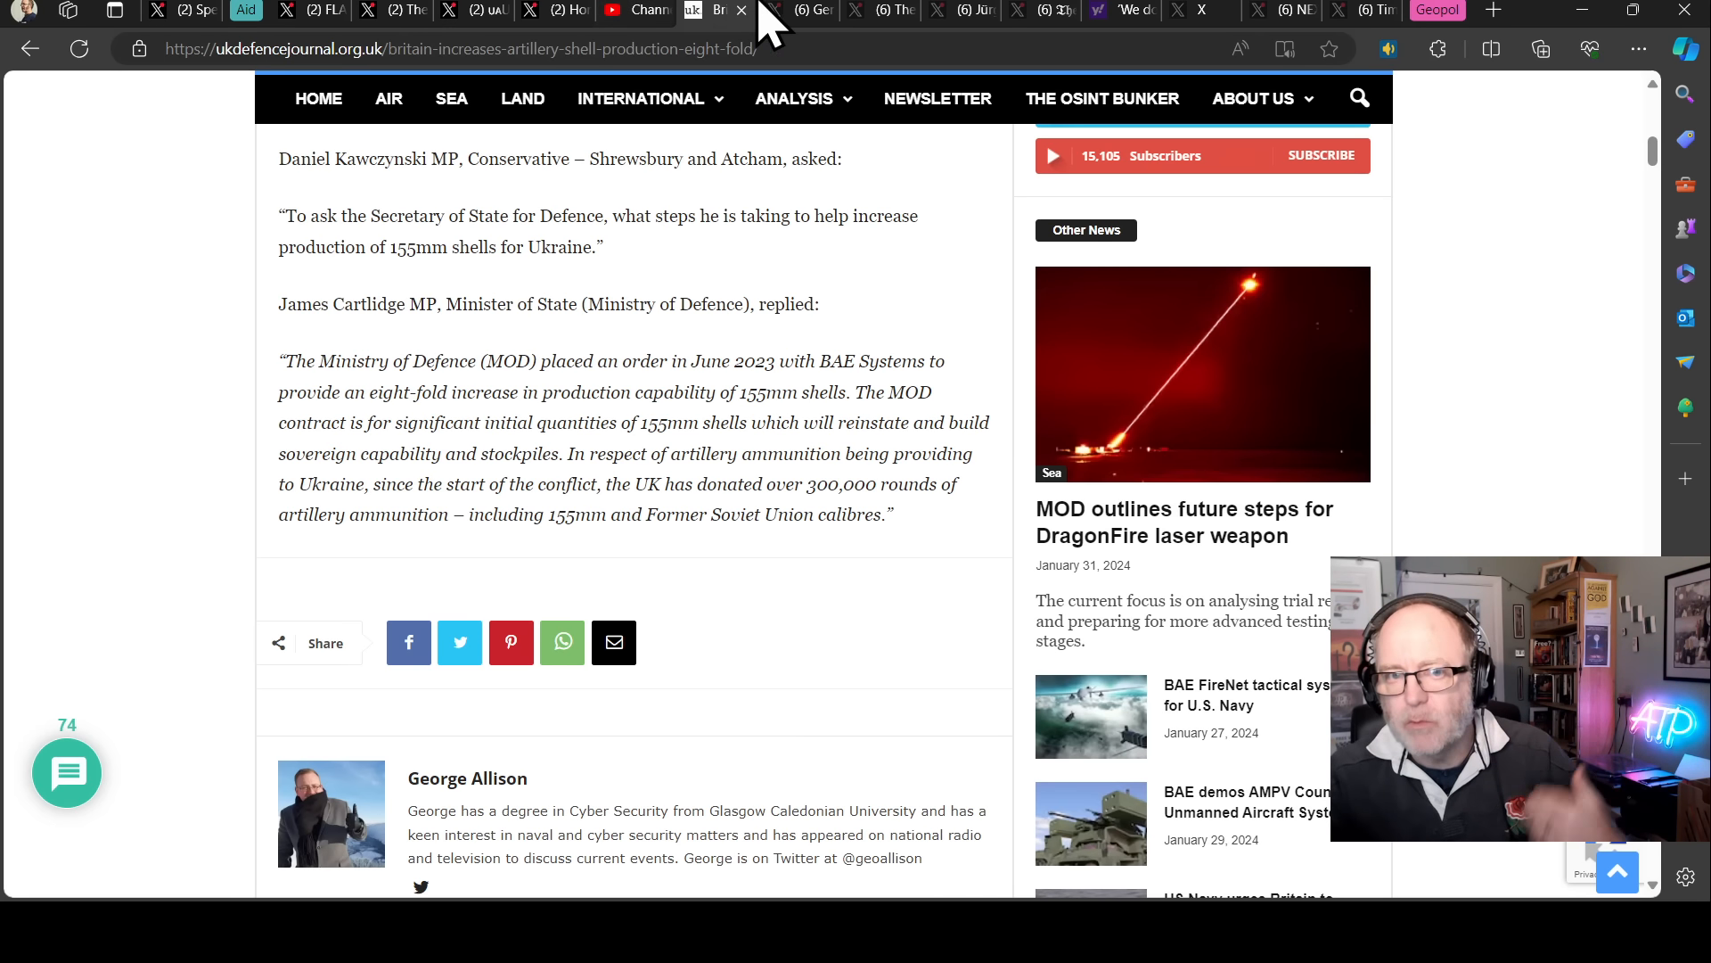
Bring up the German Aid to Ukraine post on medical support for Ukrainians.
{"action": "left_click", "coordinate": [807, 12]}
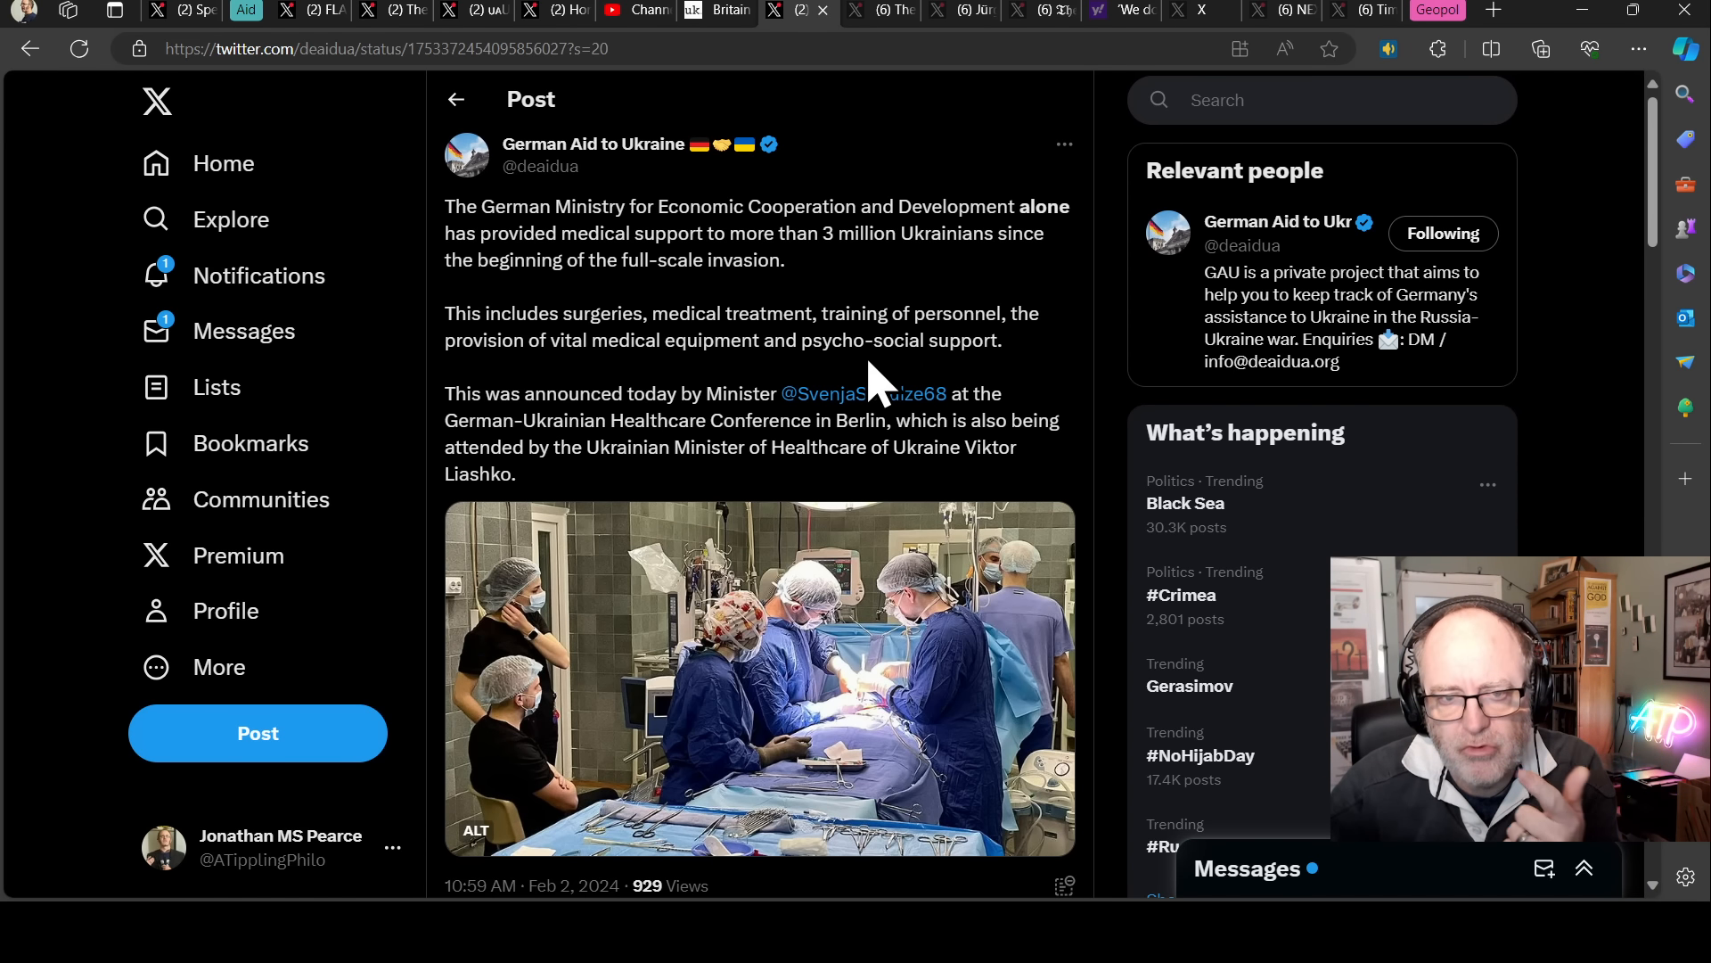
{"action": "scroll", "coordinate": [829, 334], "scroll_direction": "down", "scroll_amount": 1}
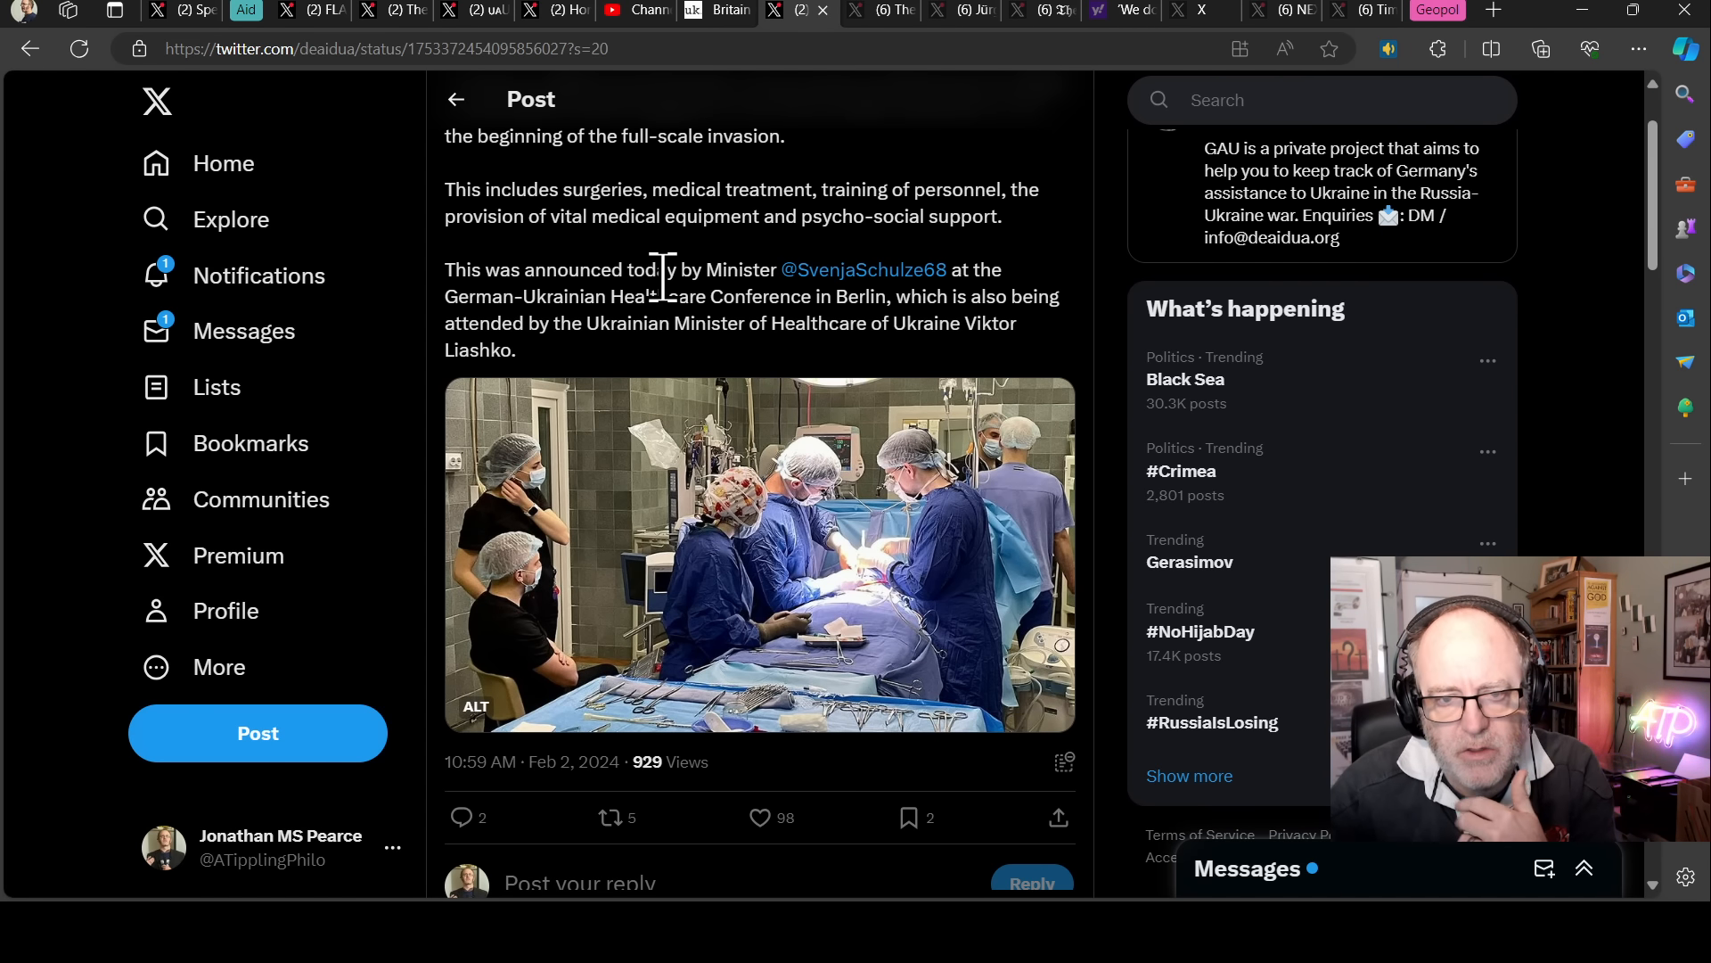
{"action": "scroll", "coordinate": [665, 287], "scroll_direction": "down", "scroll_amount": 4}
{"action": "scroll", "coordinate": [655, 325], "scroll_direction": "up", "scroll_amount": 4}
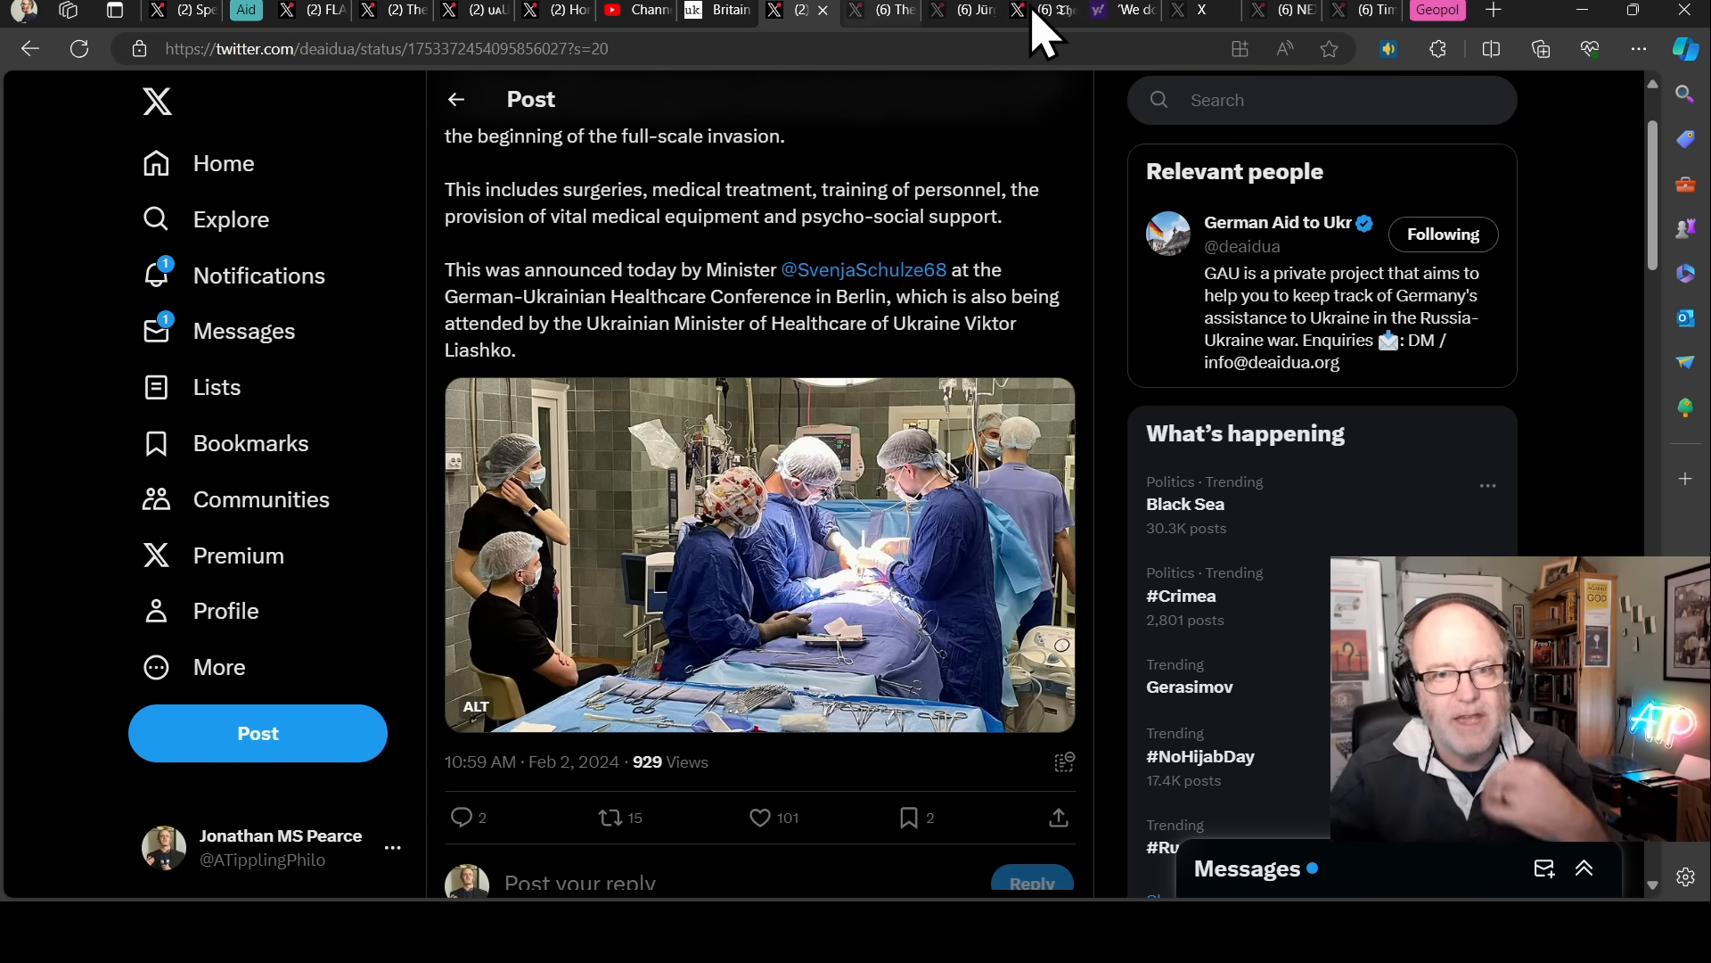
Review the tripled shell production post and viewer comment, then the Rheinmetall Automecanica Mediaș post.
{"action": "left_click", "coordinate": [876, 10]}
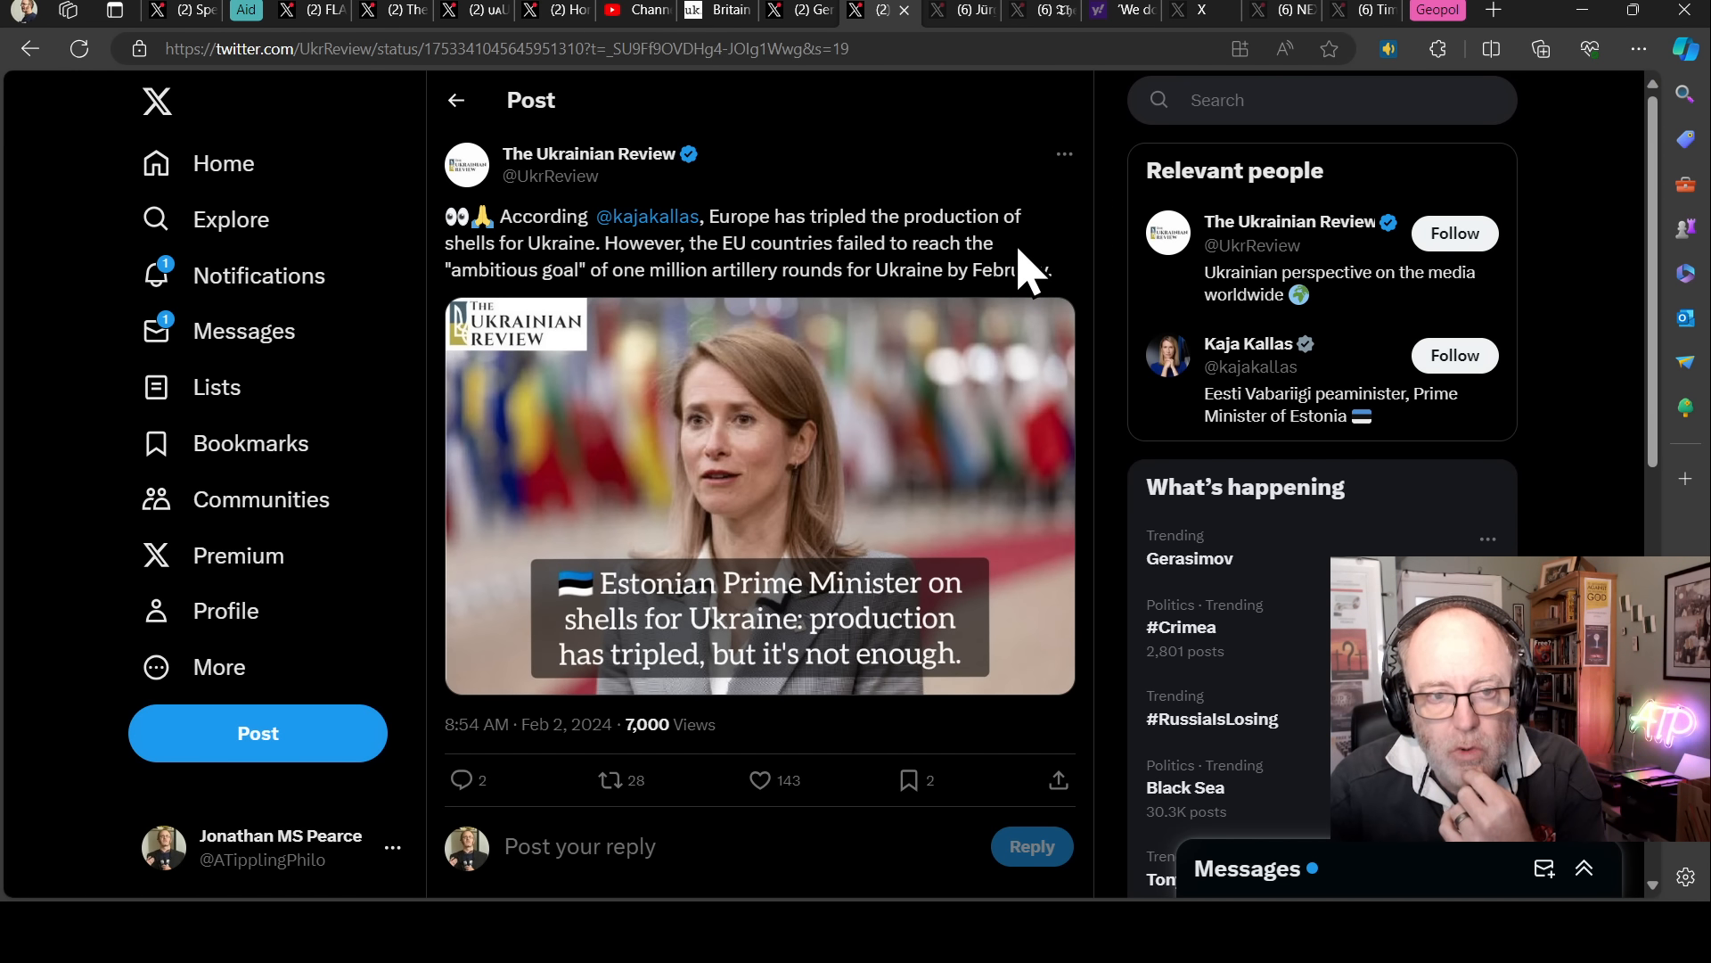
{"action": "left_click", "coordinate": [633, 14]}
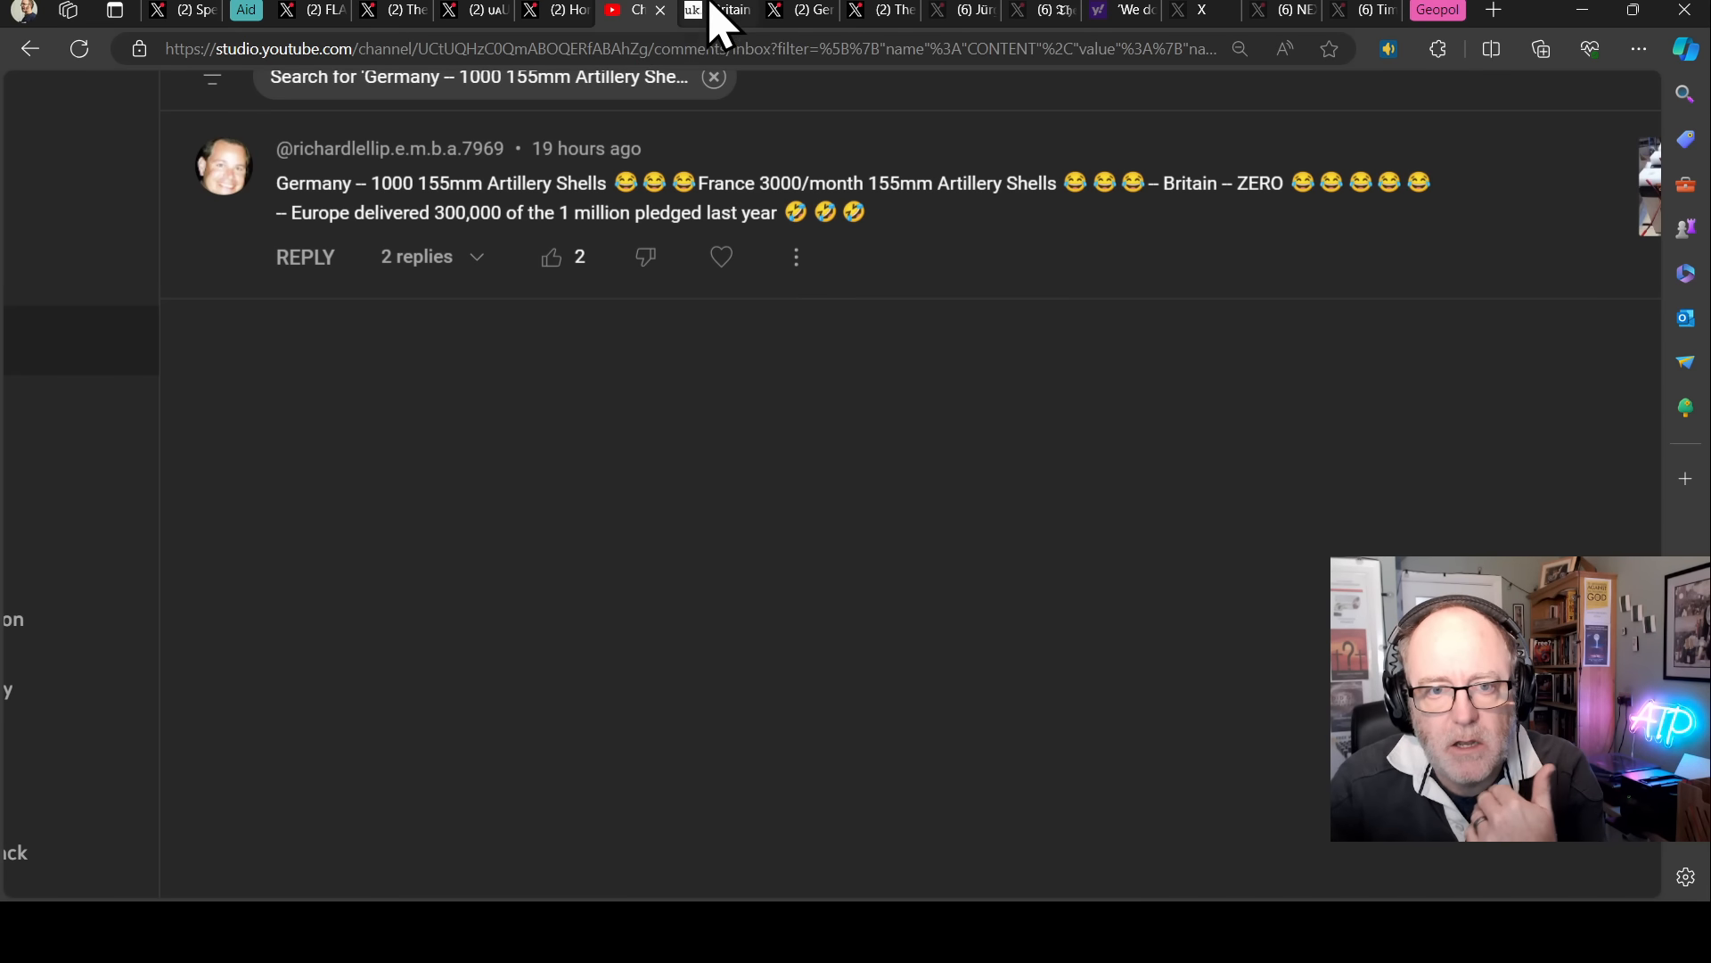
{"action": "left_click", "coordinate": [876, 11]}
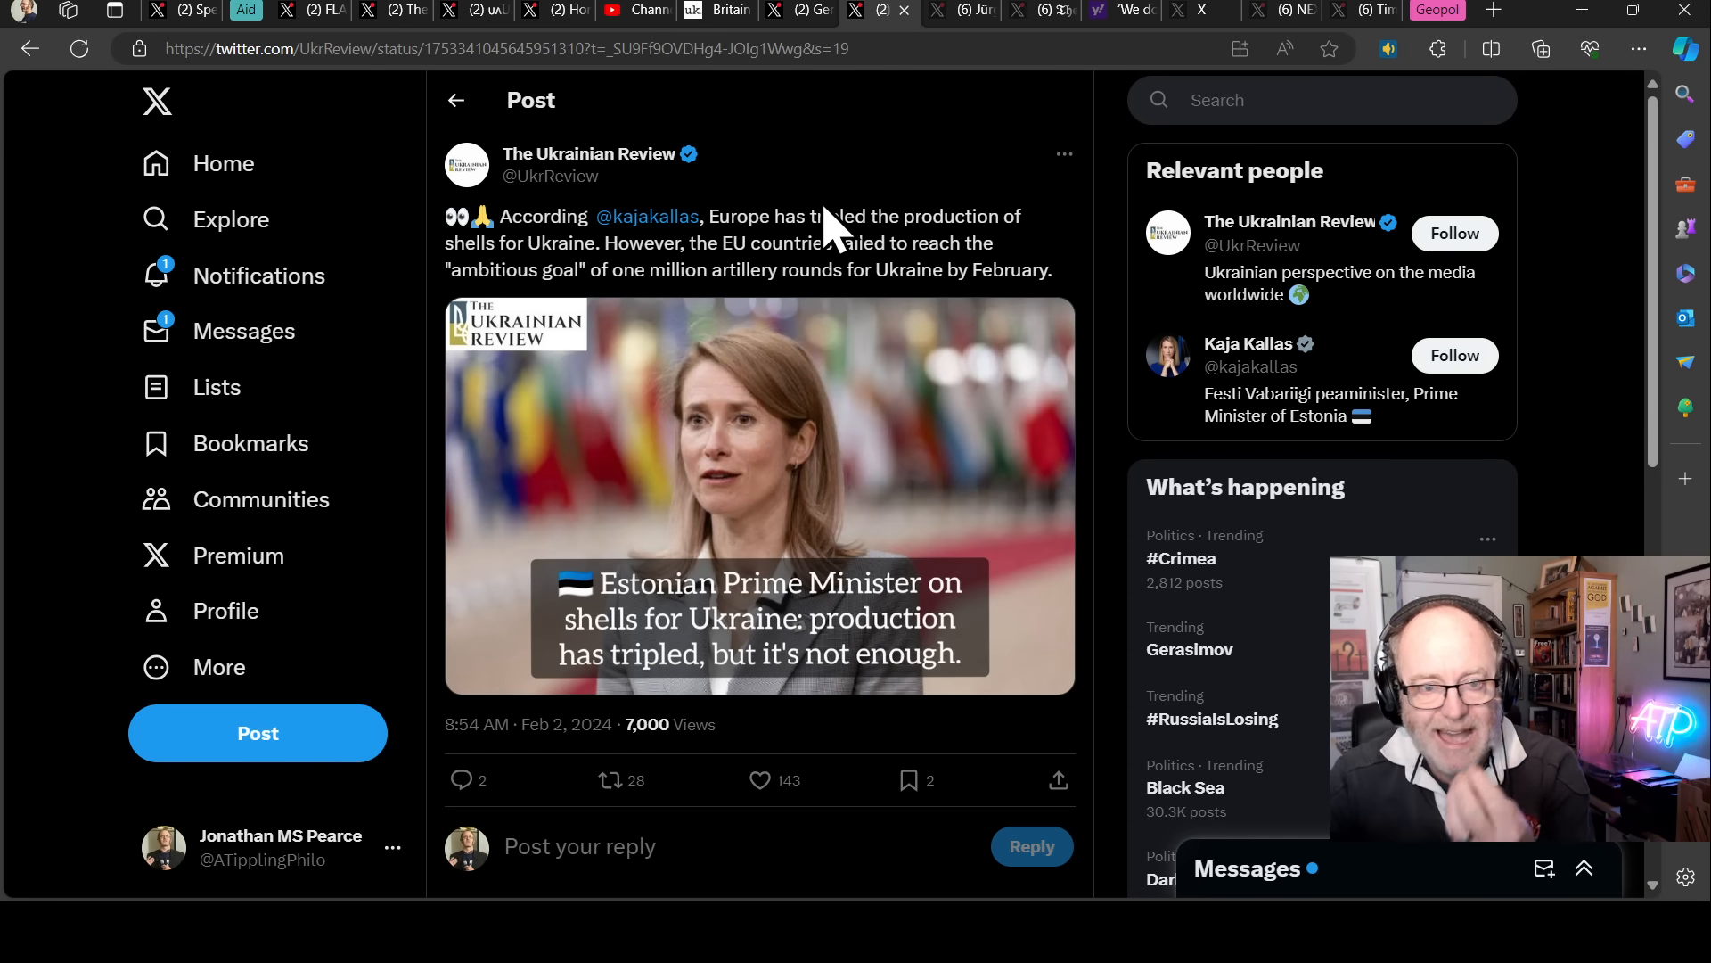
{"action": "left_click", "coordinate": [974, 11]}
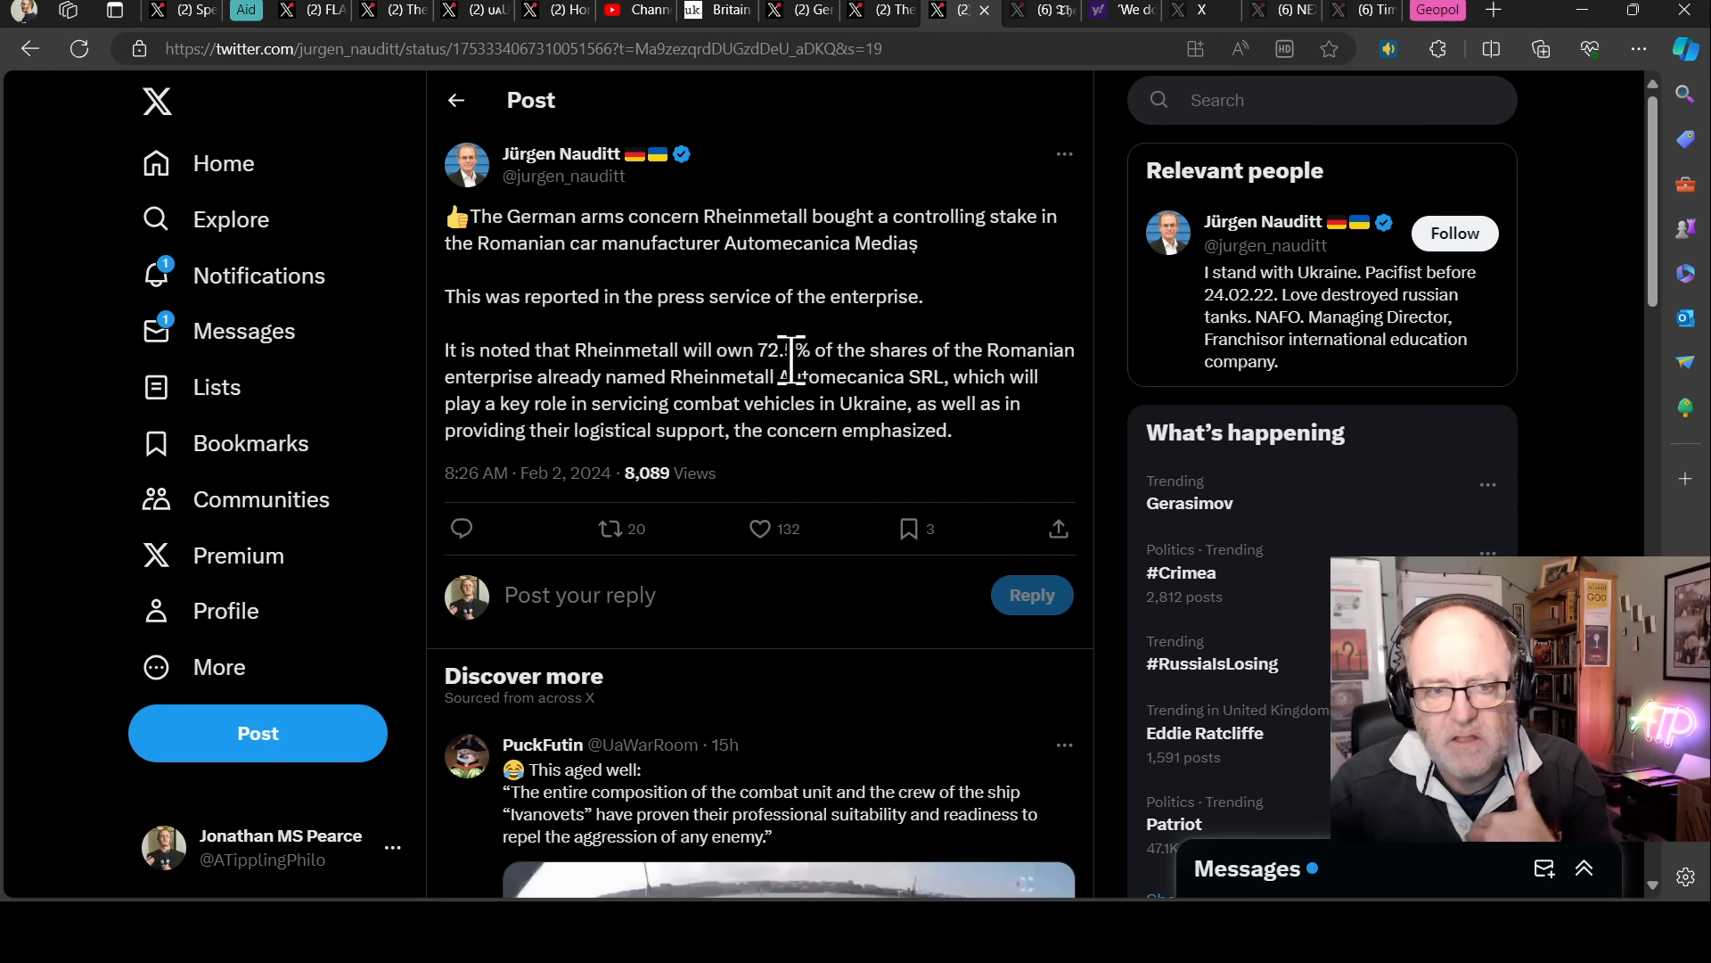
Browse the ScanJack 3500 post's photos full-size, settling on the second one.
{"action": "left_click", "coordinate": [1044, 12]}
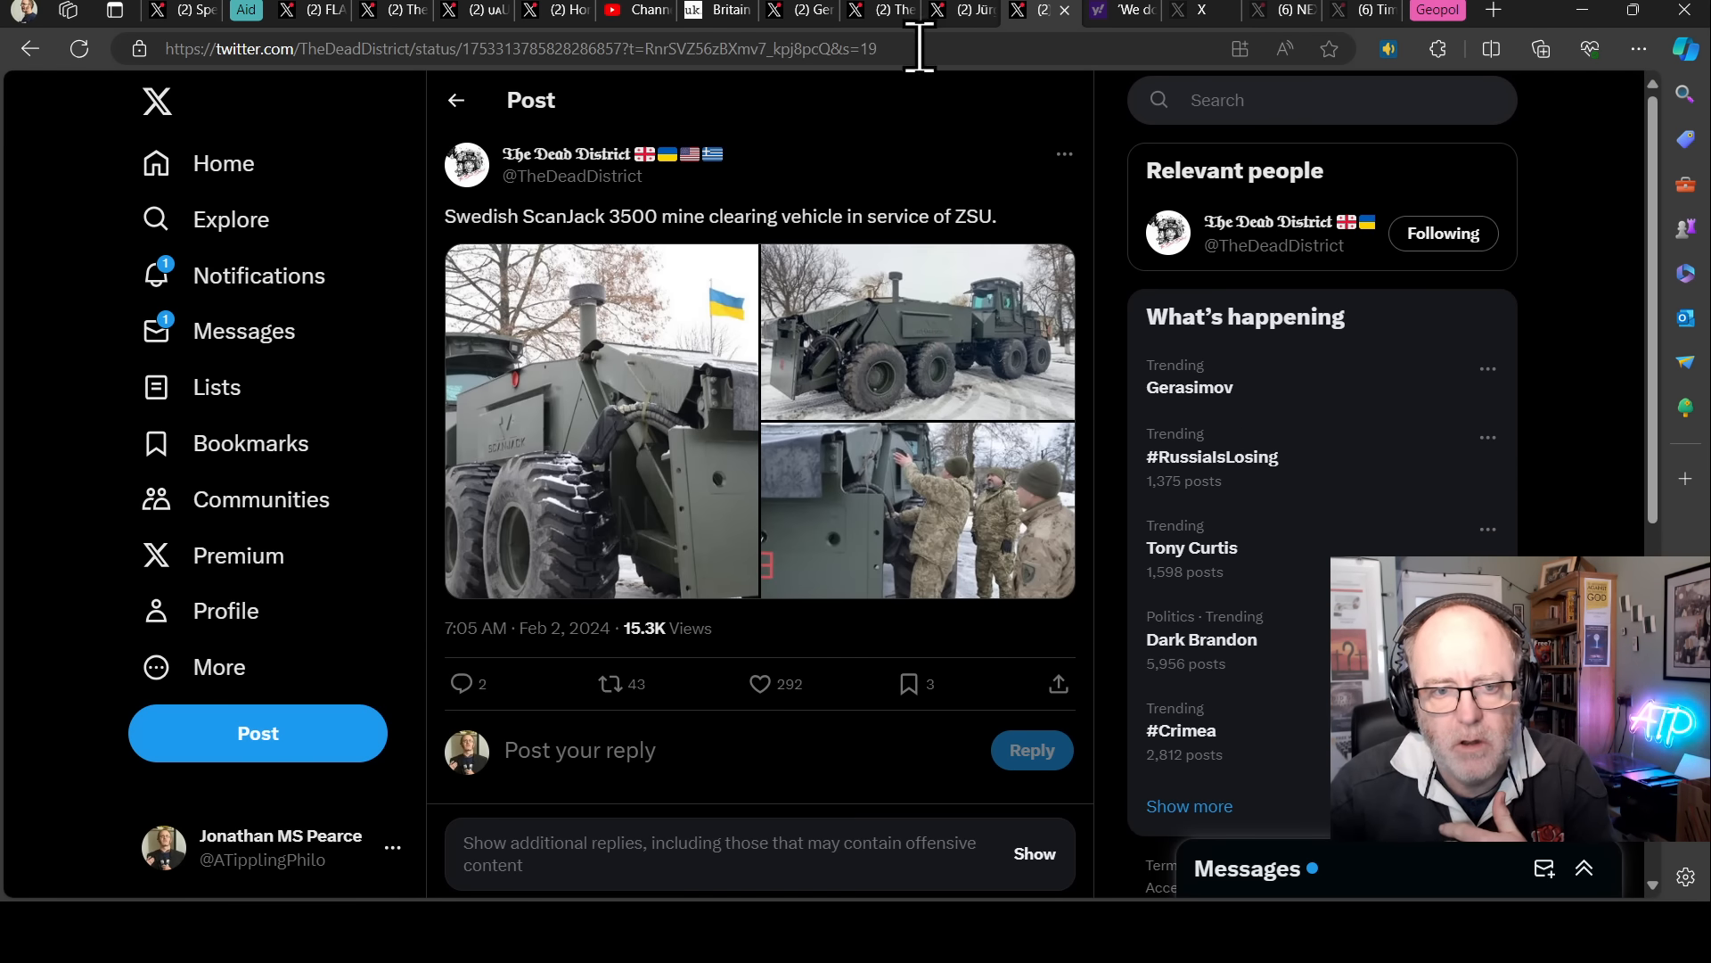
{"action": "left_click", "coordinate": [546, 485]}
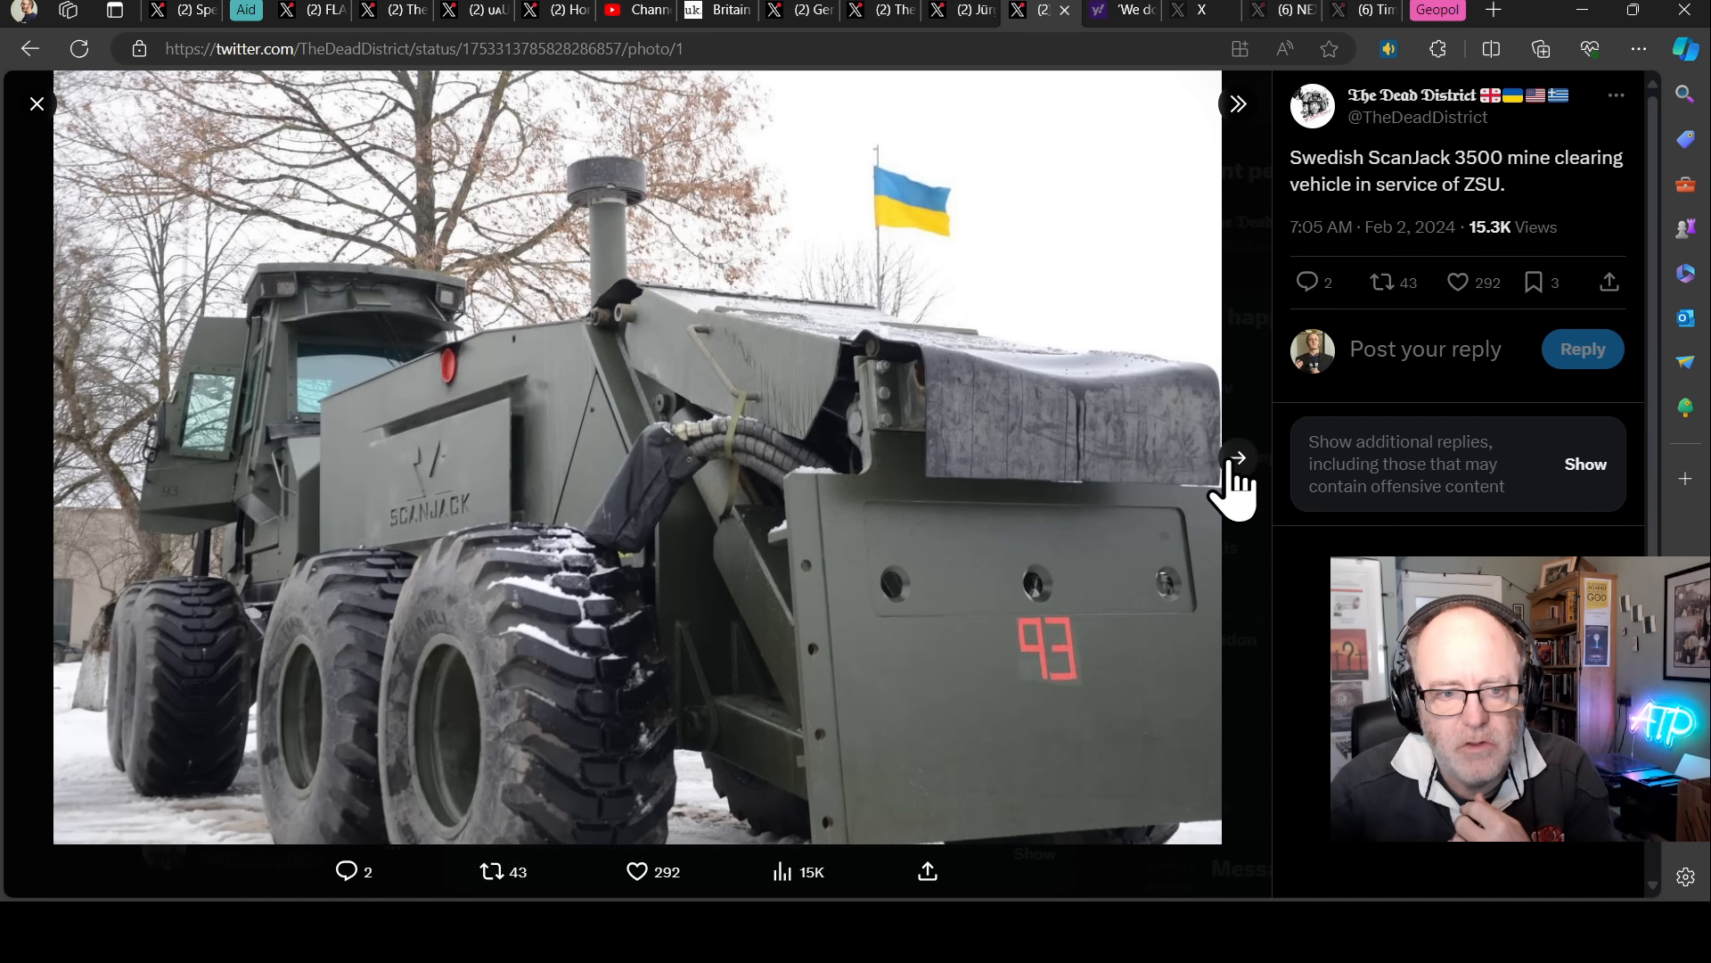
{"action": "left_click", "coordinate": [1239, 462]}
{"action": "left_click", "coordinate": [1238, 462]}
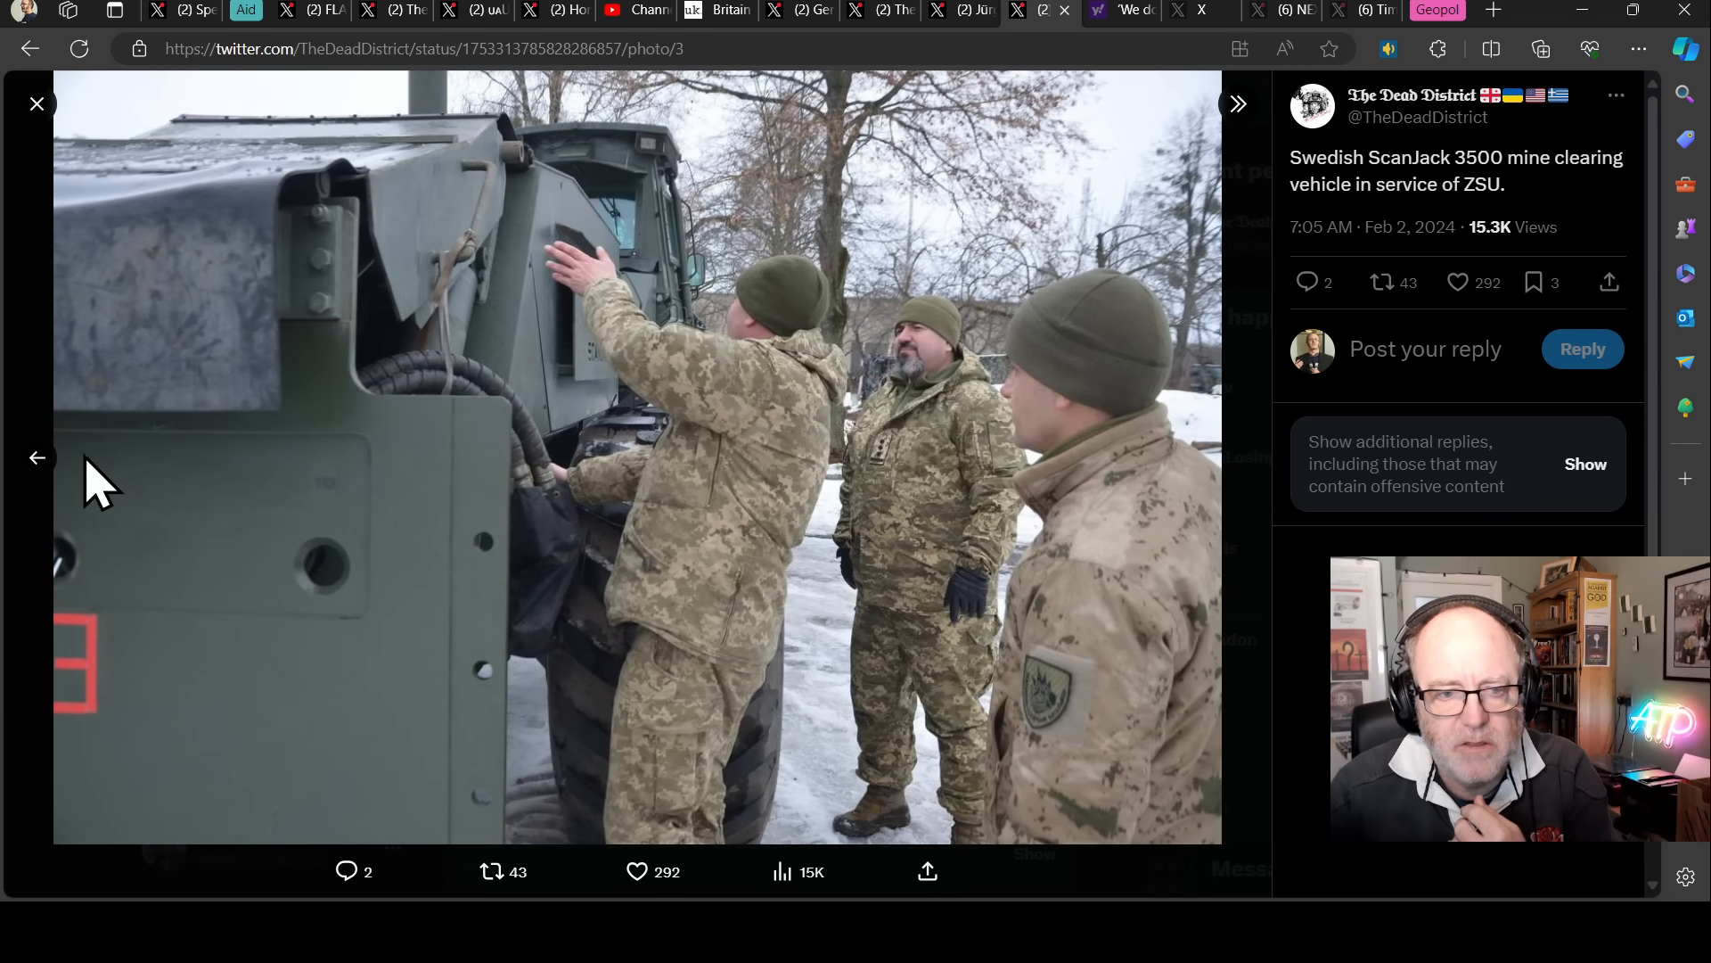
{"action": "left_click", "coordinate": [38, 458]}
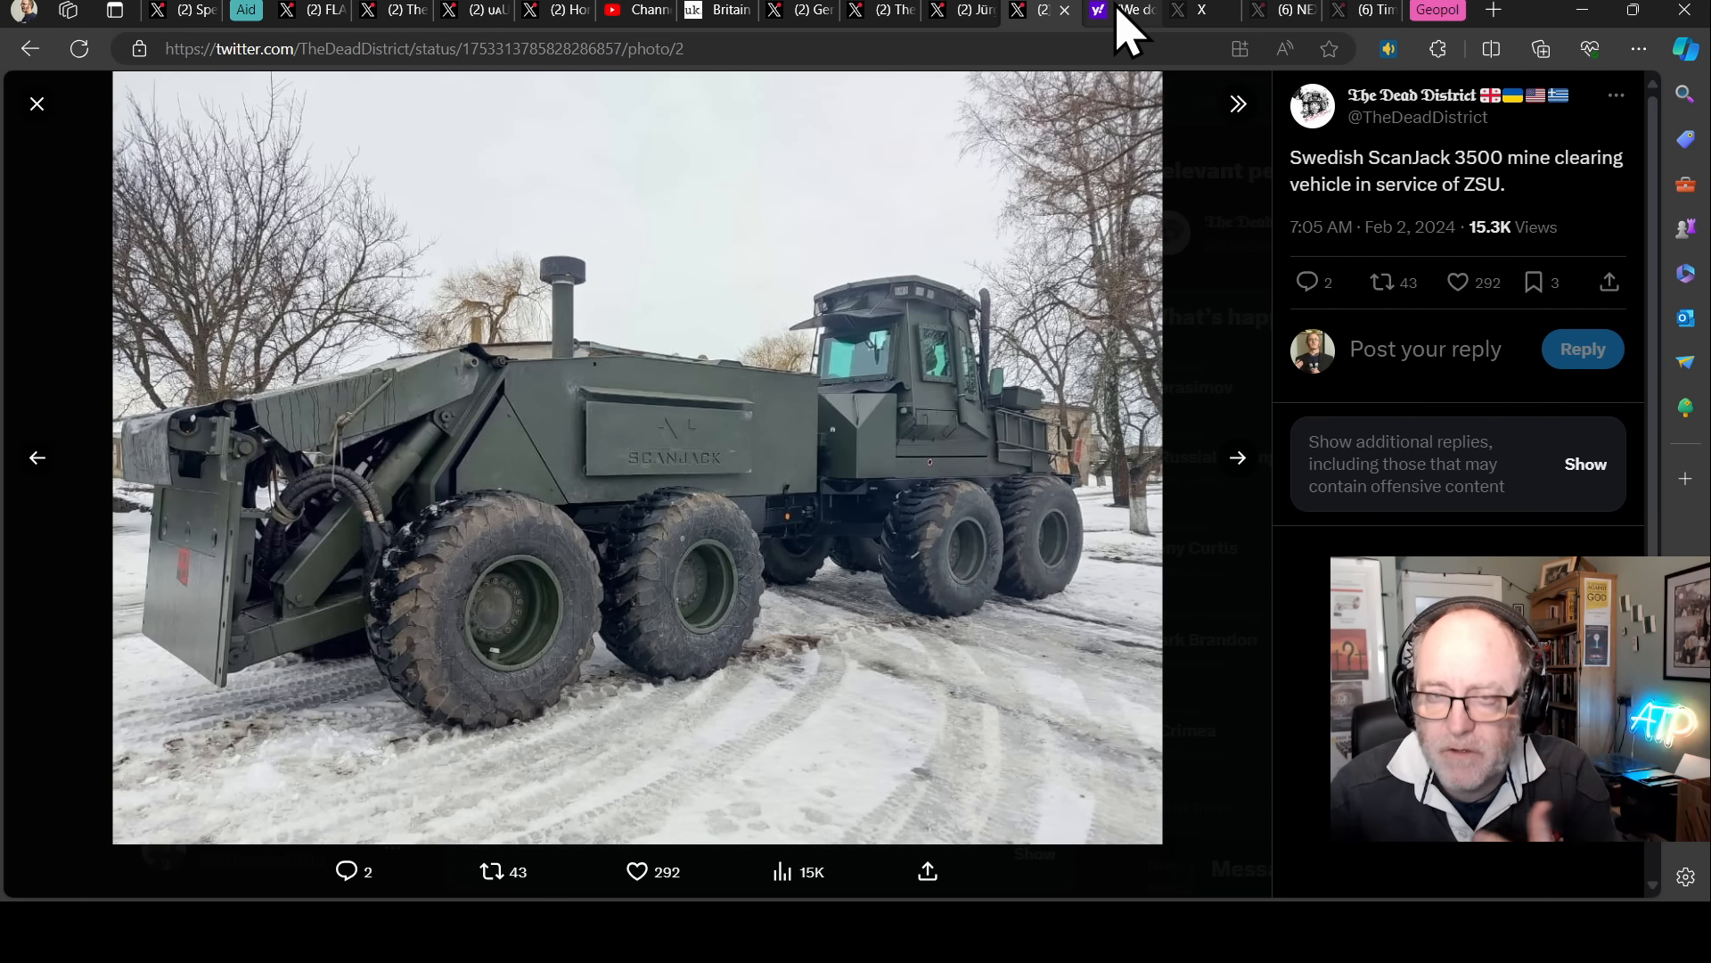
Expand the full Yahoo article on Australia's F/A-18 Hornets for Ukraine via 'Story continues'.
{"action": "left_click", "coordinate": [1131, 11]}
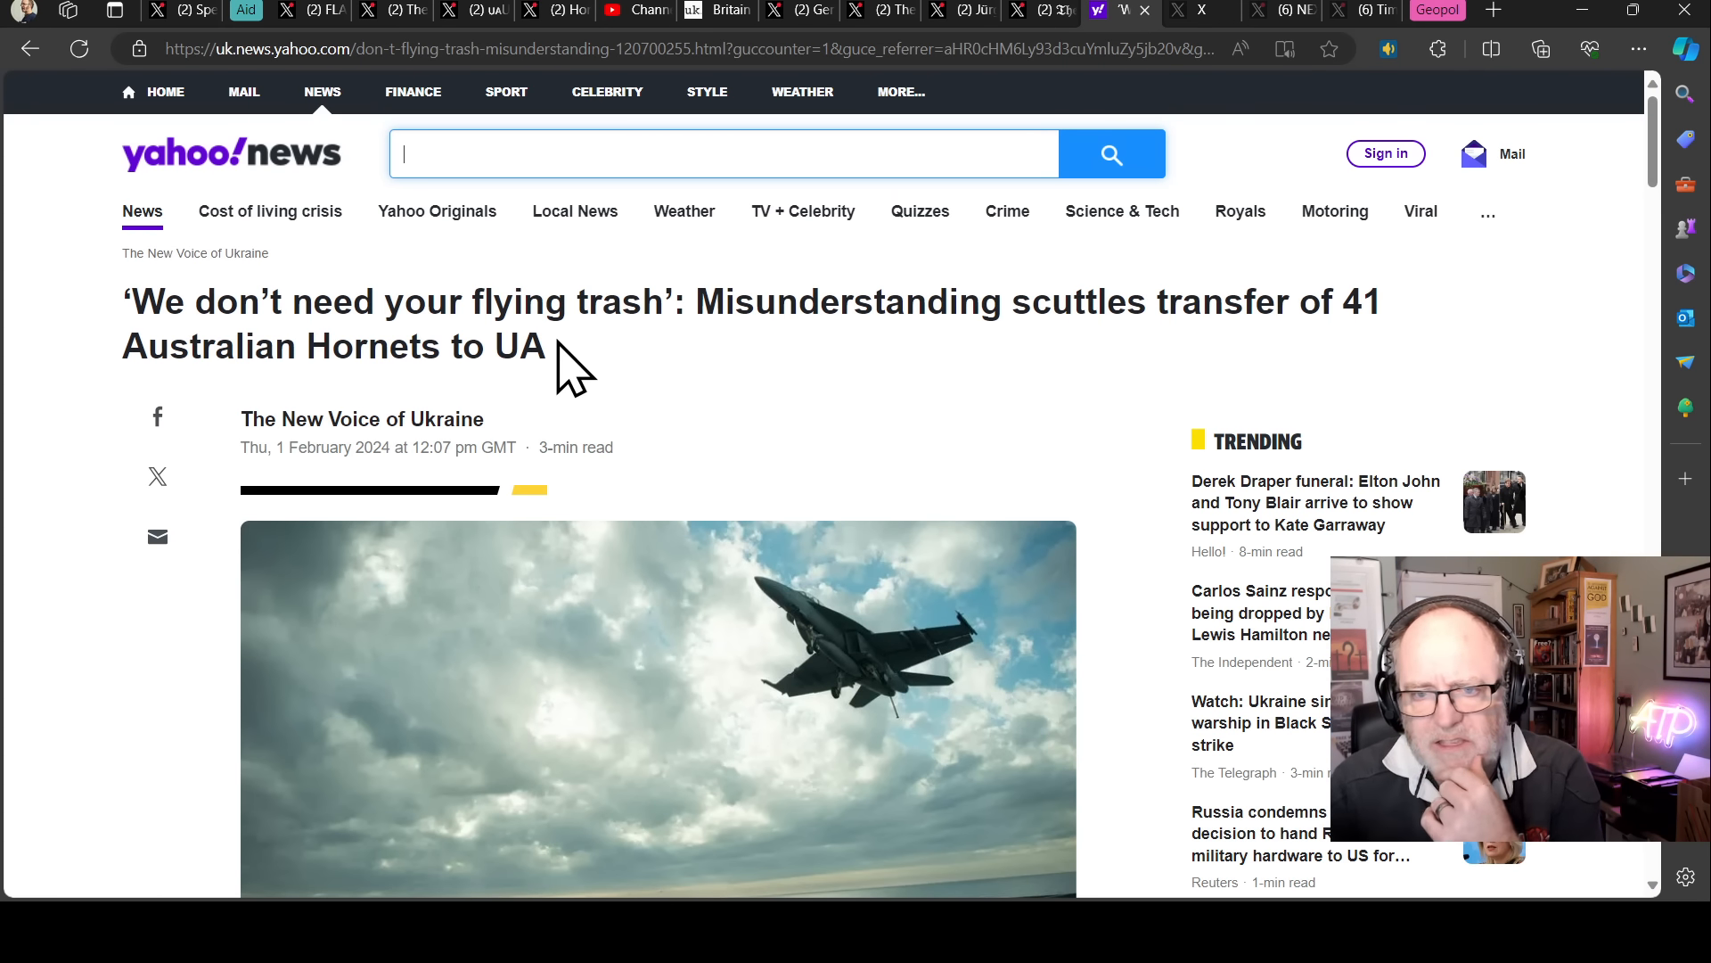
{"action": "scroll", "coordinate": [559, 358], "scroll_direction": "down", "scroll_amount": 3}
{"action": "scroll", "coordinate": [562, 364], "scroll_direction": "down", "scroll_amount": 2}
{"action": "scroll", "coordinate": [572, 366], "scroll_direction": "up", "scroll_amount": 1}
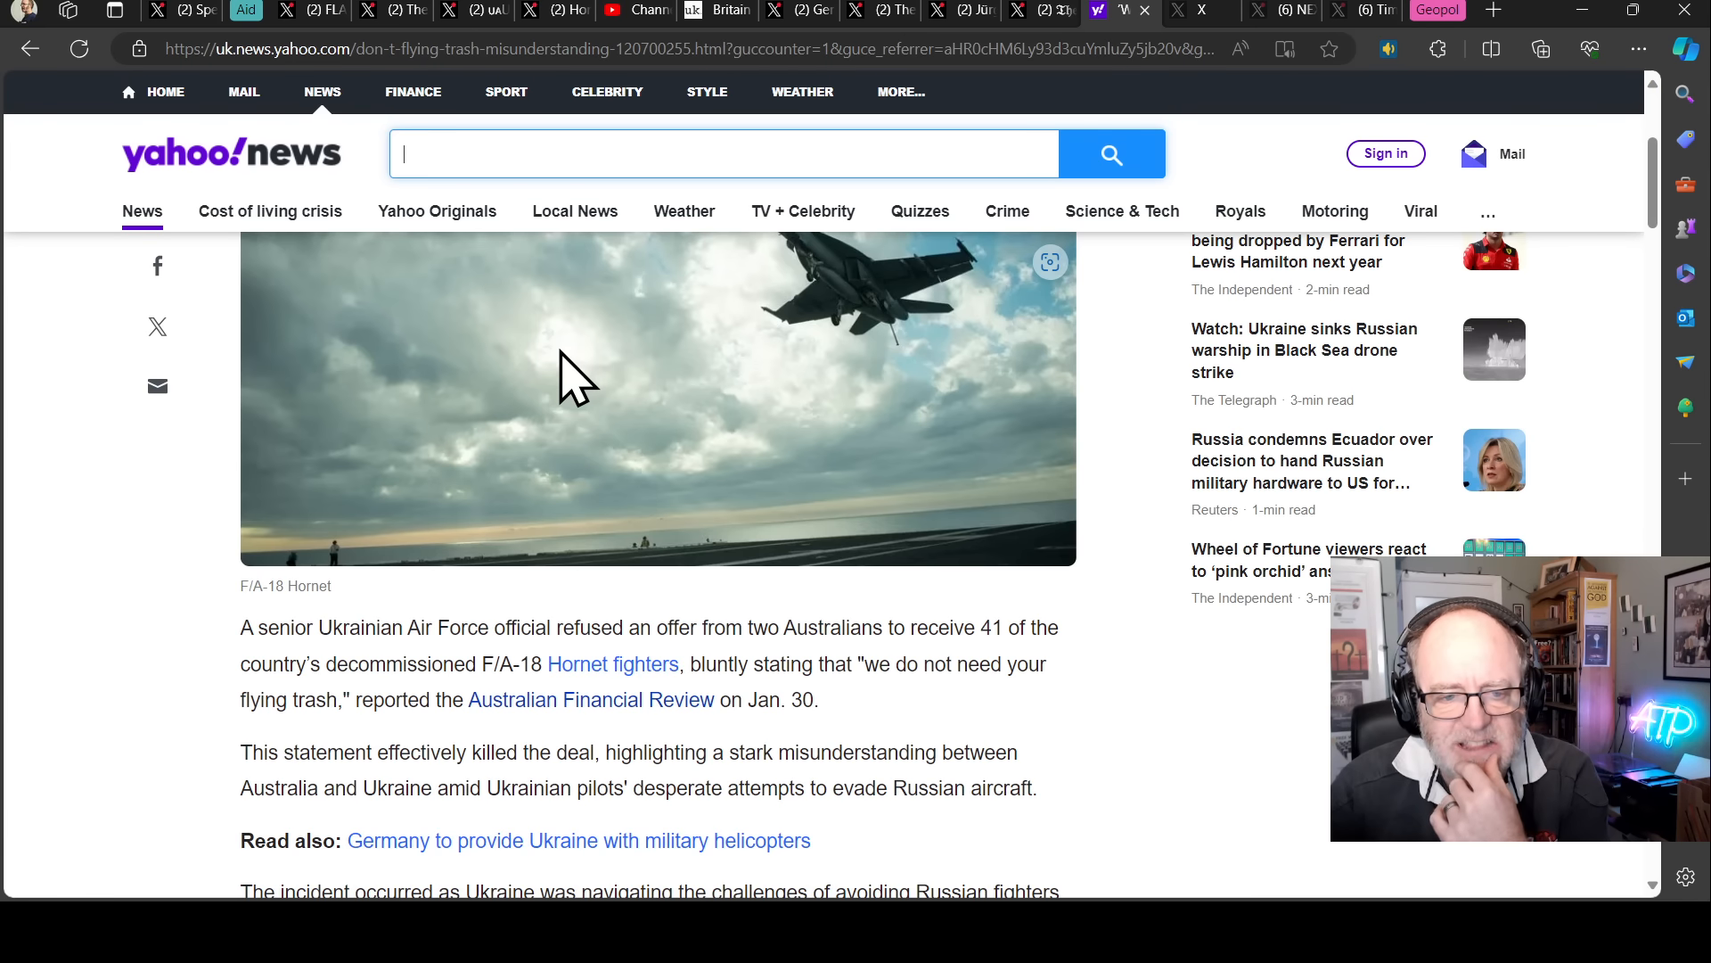
{"action": "scroll", "coordinate": [561, 364], "scroll_direction": "up", "scroll_amount": 2}
{"action": "scroll", "coordinate": [562, 376], "scroll_direction": "up", "scroll_amount": 3}
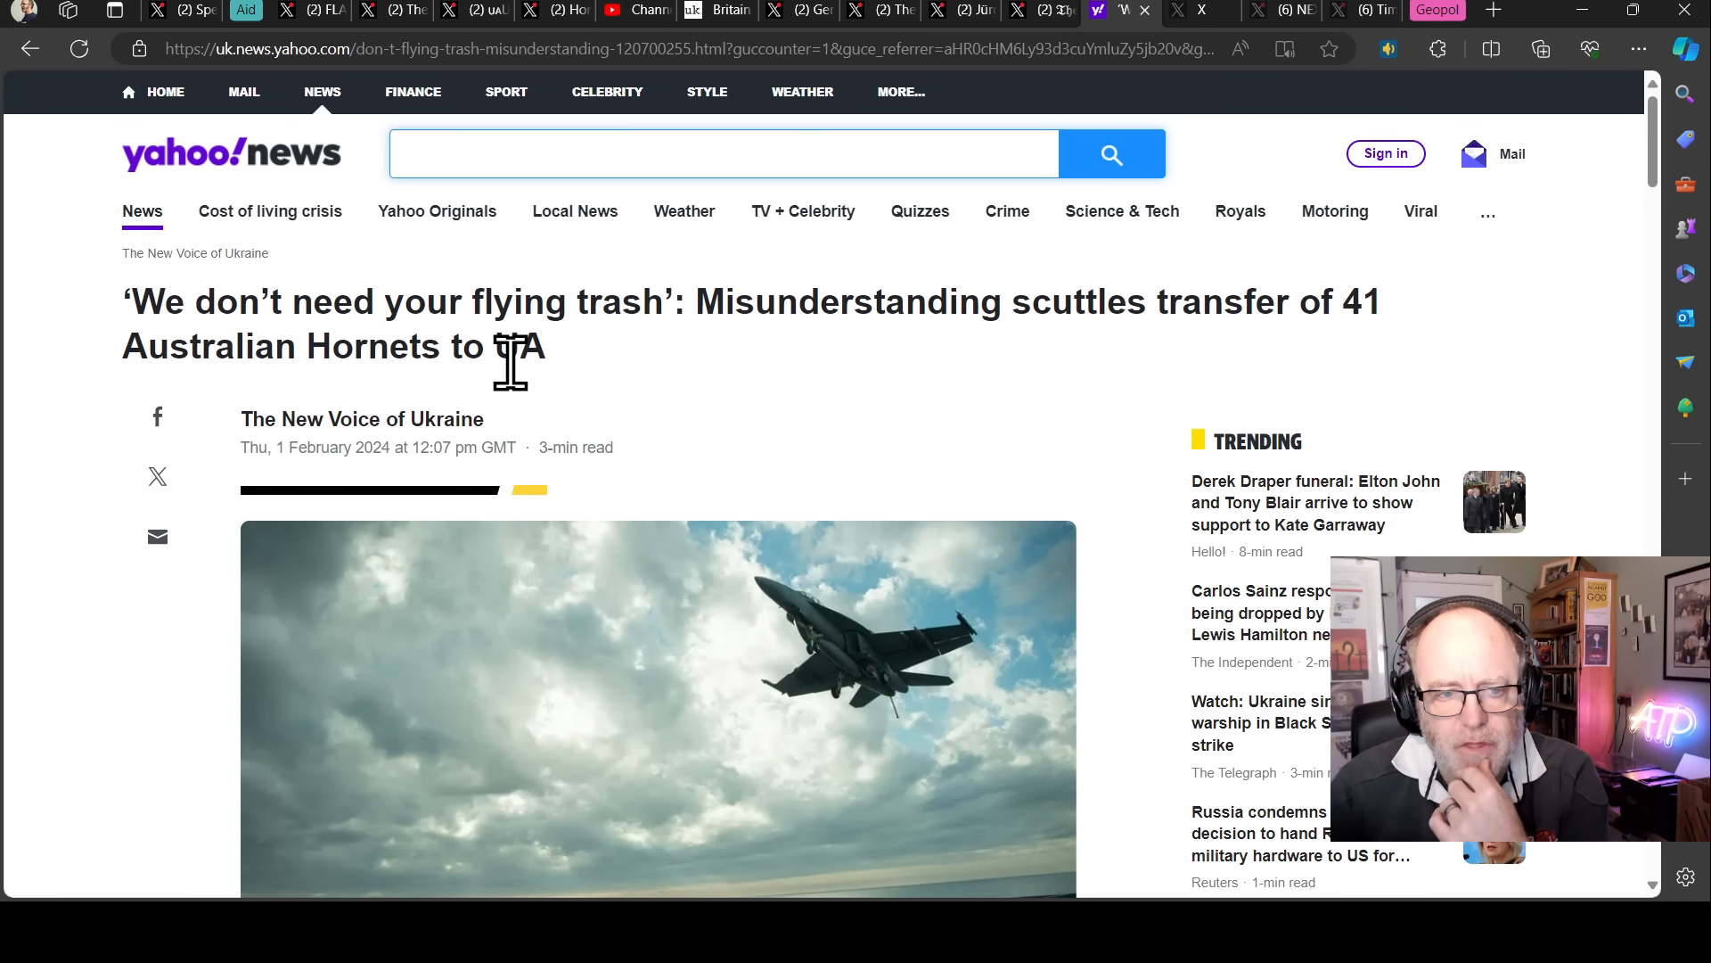
{"action": "scroll", "coordinate": [521, 350], "scroll_direction": "down", "scroll_amount": 2}
{"action": "scroll", "coordinate": [520, 350], "scroll_direction": "up", "scroll_amount": 2}
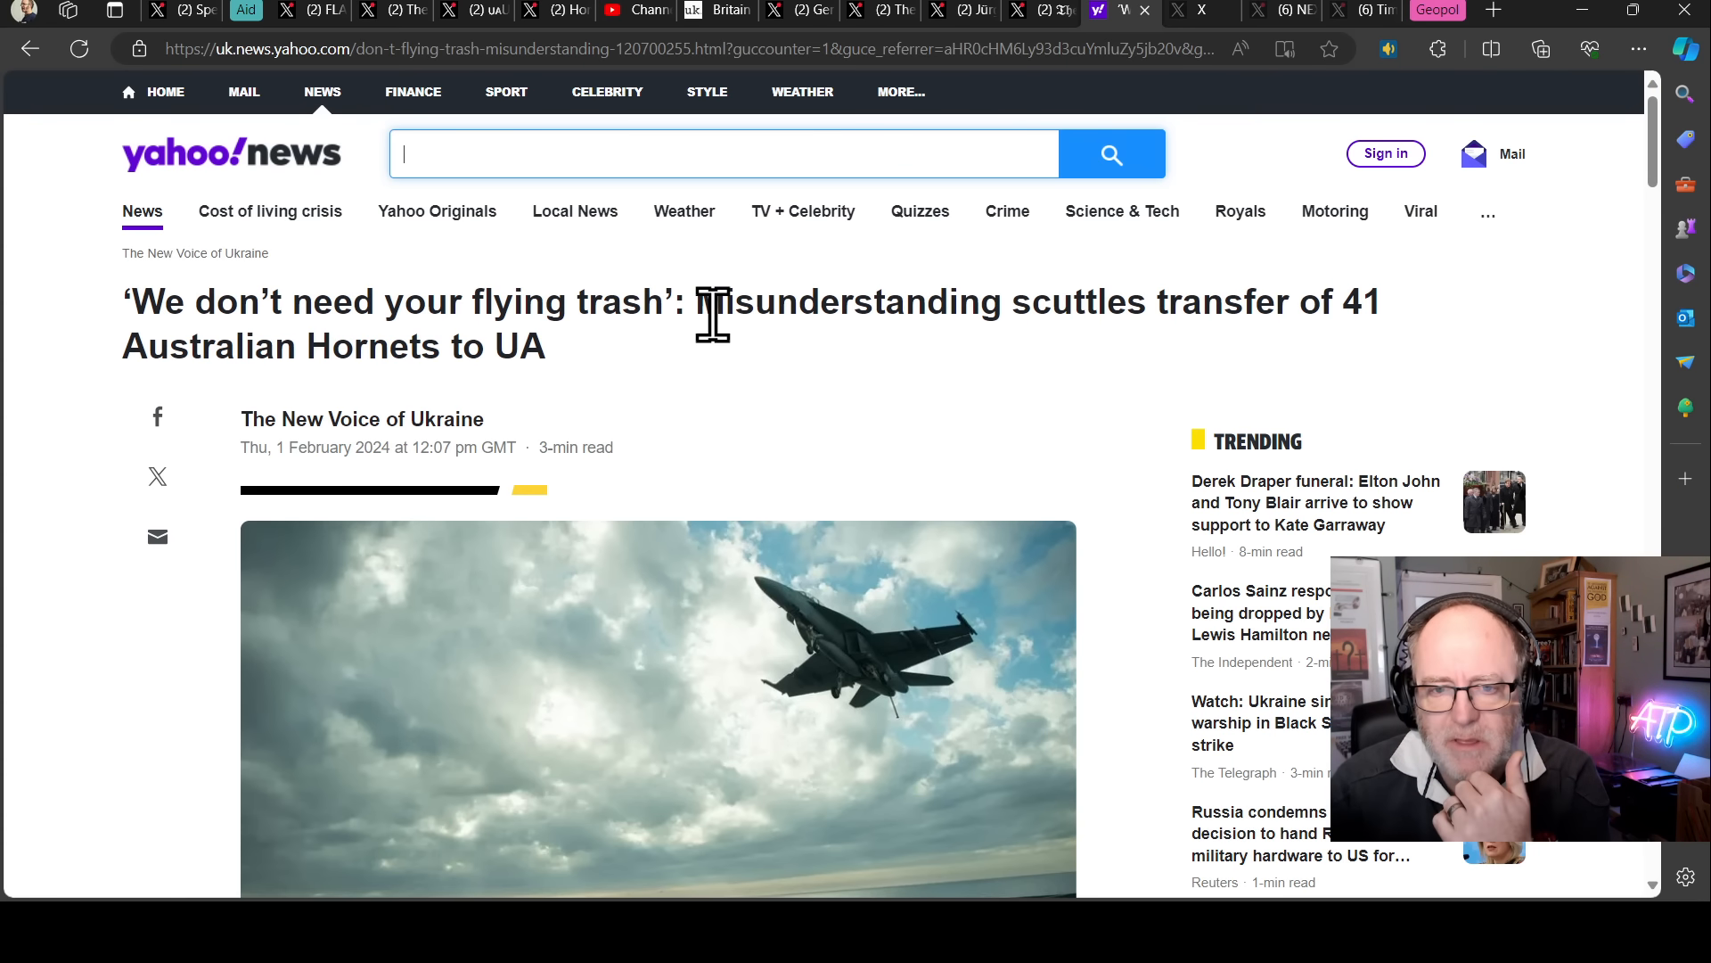
{"action": "scroll", "coordinate": [696, 302], "scroll_direction": "down", "scroll_amount": 3}
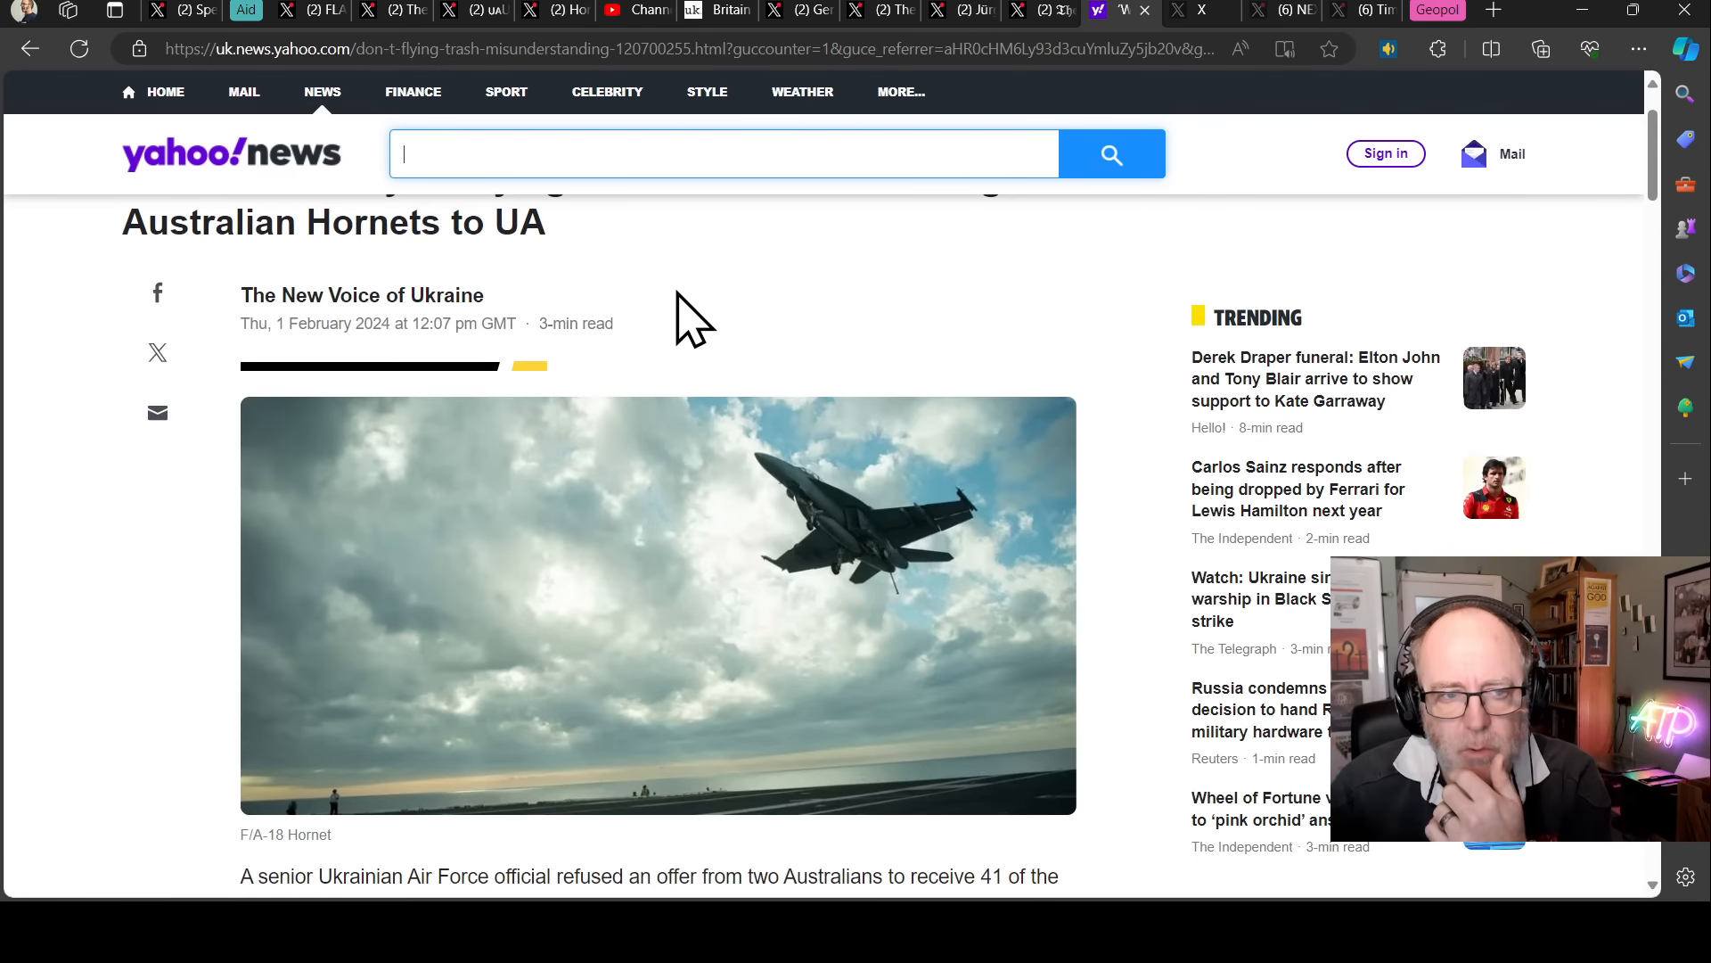
{"action": "scroll", "coordinate": [579, 443], "scroll_direction": "down", "scroll_amount": 3}
{"action": "scroll", "coordinate": [579, 449], "scroll_direction": "up", "scroll_amount": 3}
{"action": "scroll", "coordinate": [523, 494], "scroll_direction": "up", "scroll_amount": 3}
{"action": "scroll", "coordinate": [523, 495], "scroll_direction": "down", "scroll_amount": 4}
{"action": "scroll", "coordinate": [515, 498], "scroll_direction": "down", "scroll_amount": 3}
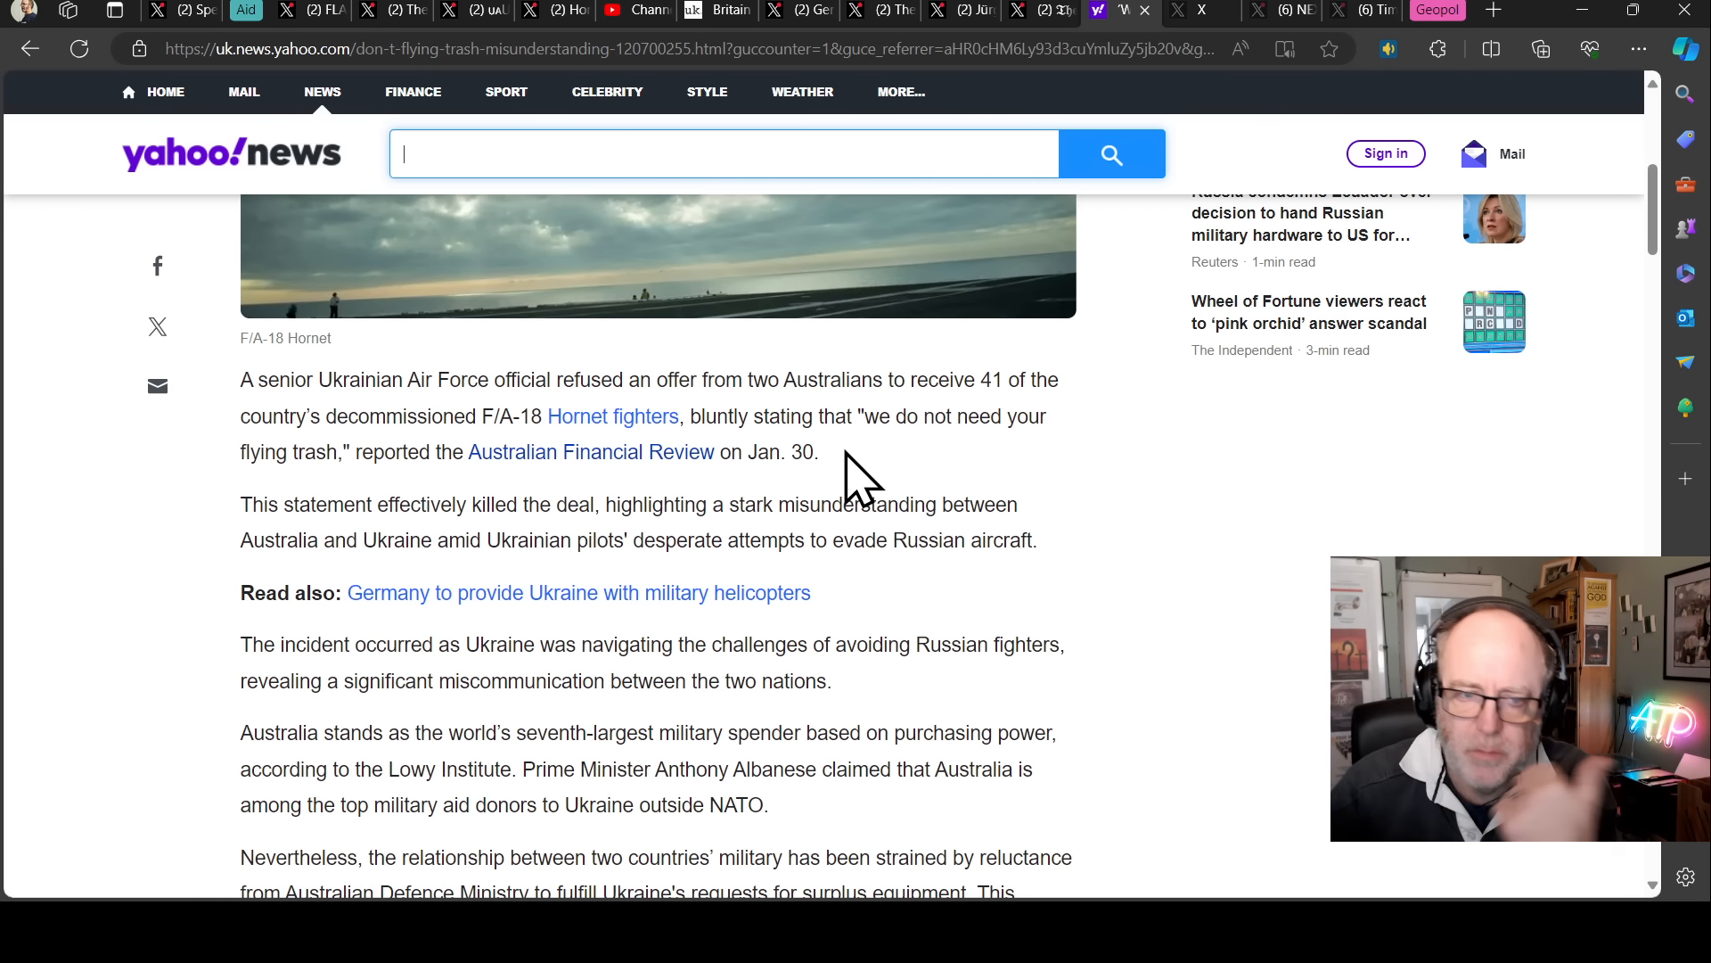
{"action": "scroll", "coordinate": [811, 446], "scroll_direction": "down", "scroll_amount": 2}
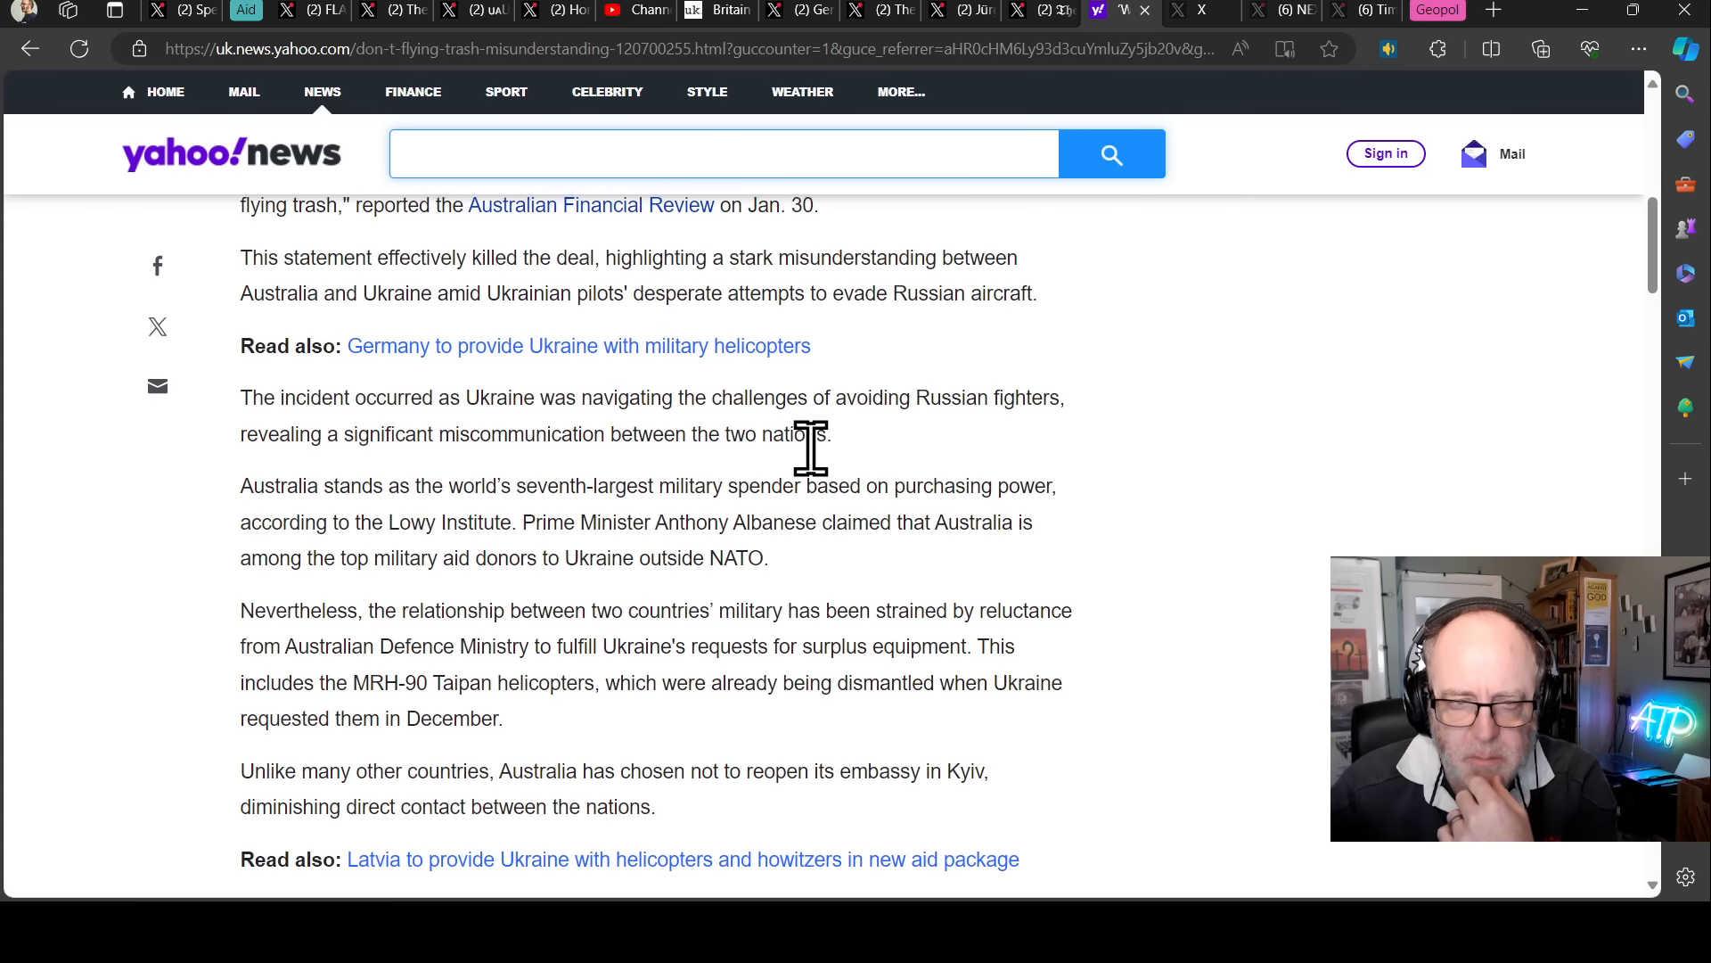
{"action": "scroll", "coordinate": [824, 477], "scroll_direction": "up", "scroll_amount": 1}
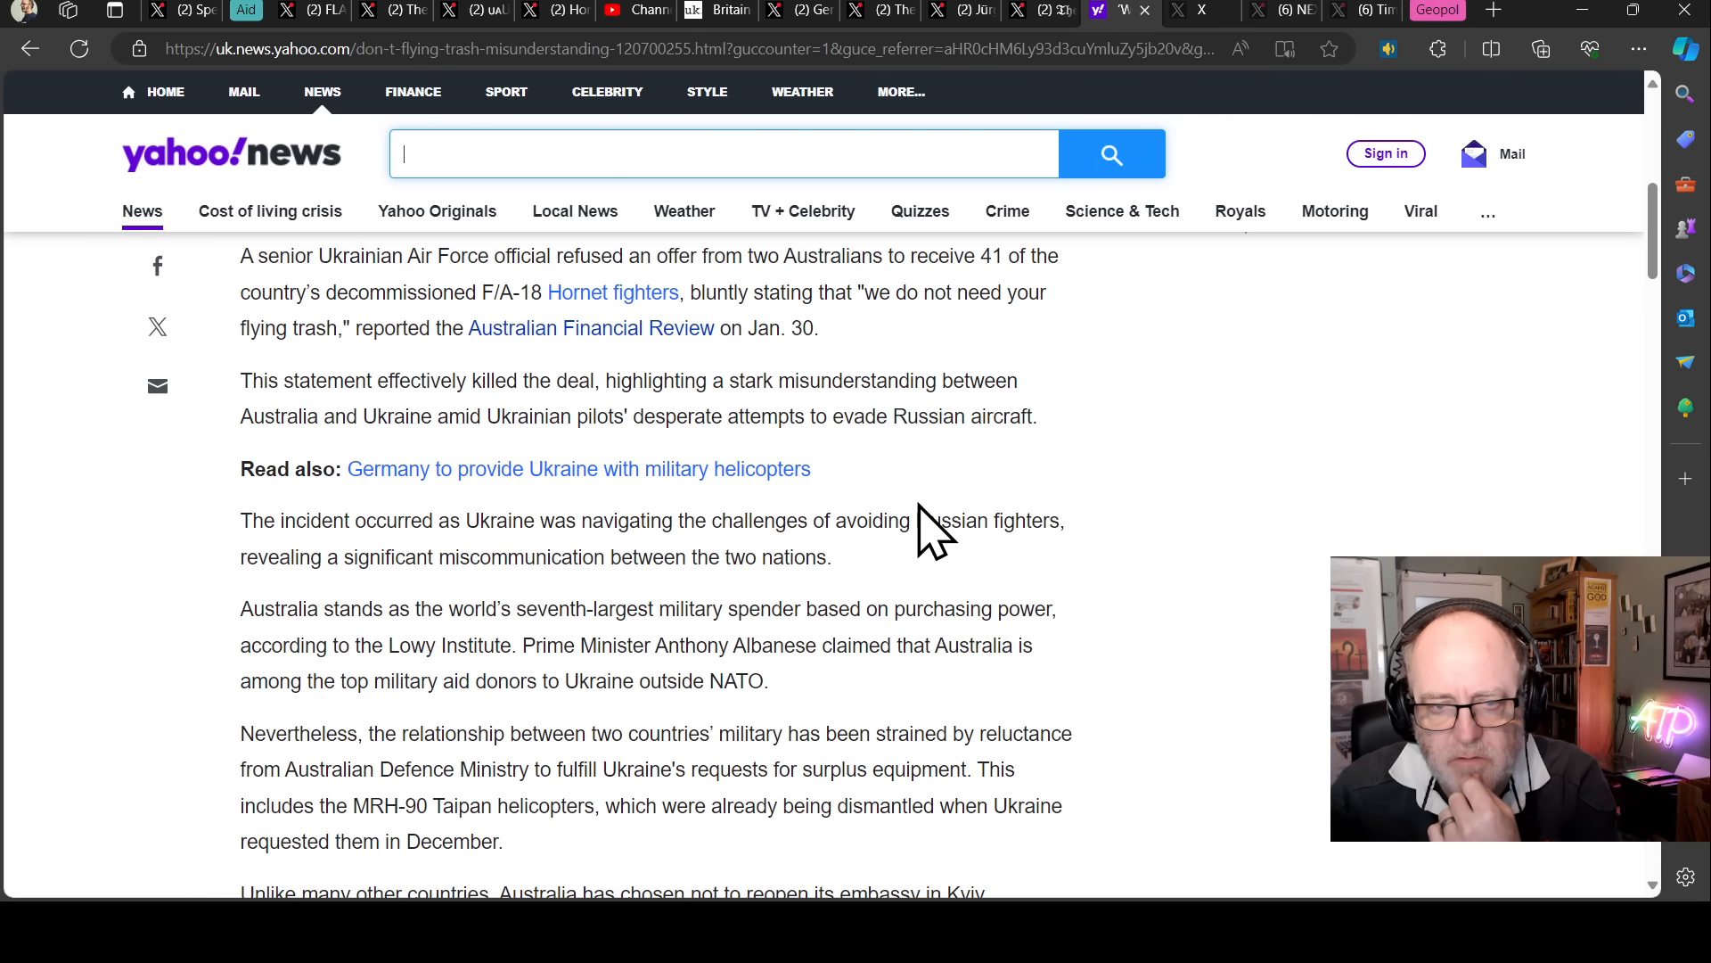
{"action": "scroll", "coordinate": [934, 529], "scroll_direction": "down", "scroll_amount": 2}
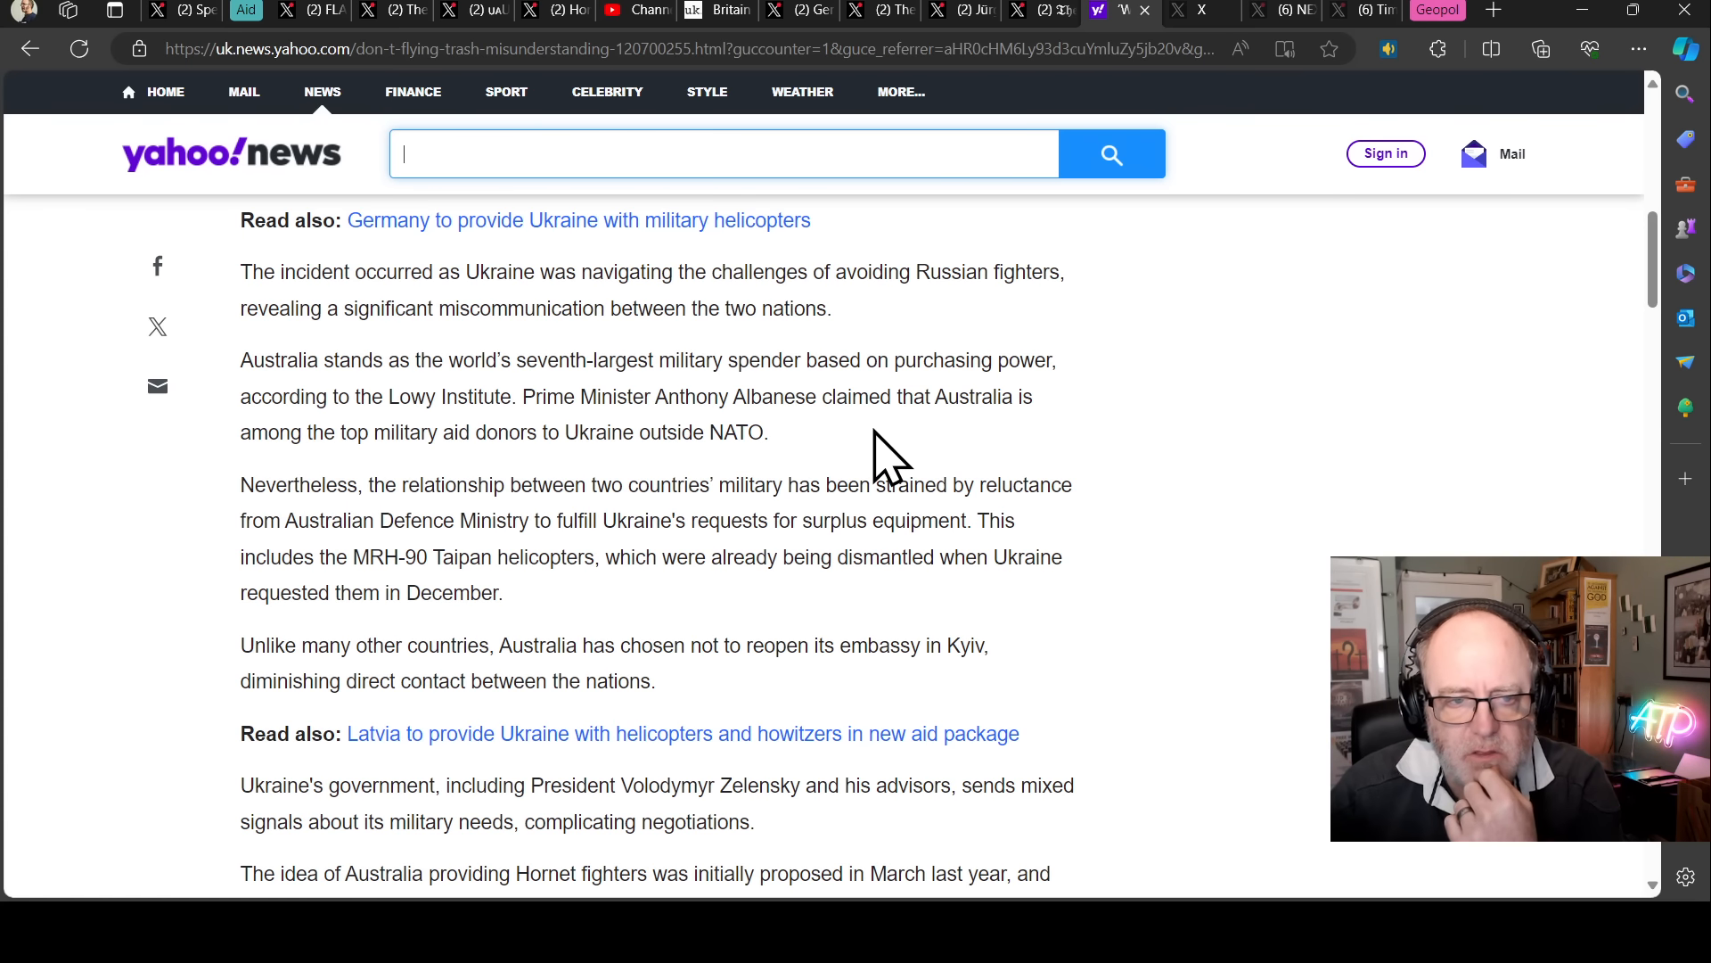
{"action": "scroll", "coordinate": [1040, 441], "scroll_direction": "down", "scroll_amount": 1}
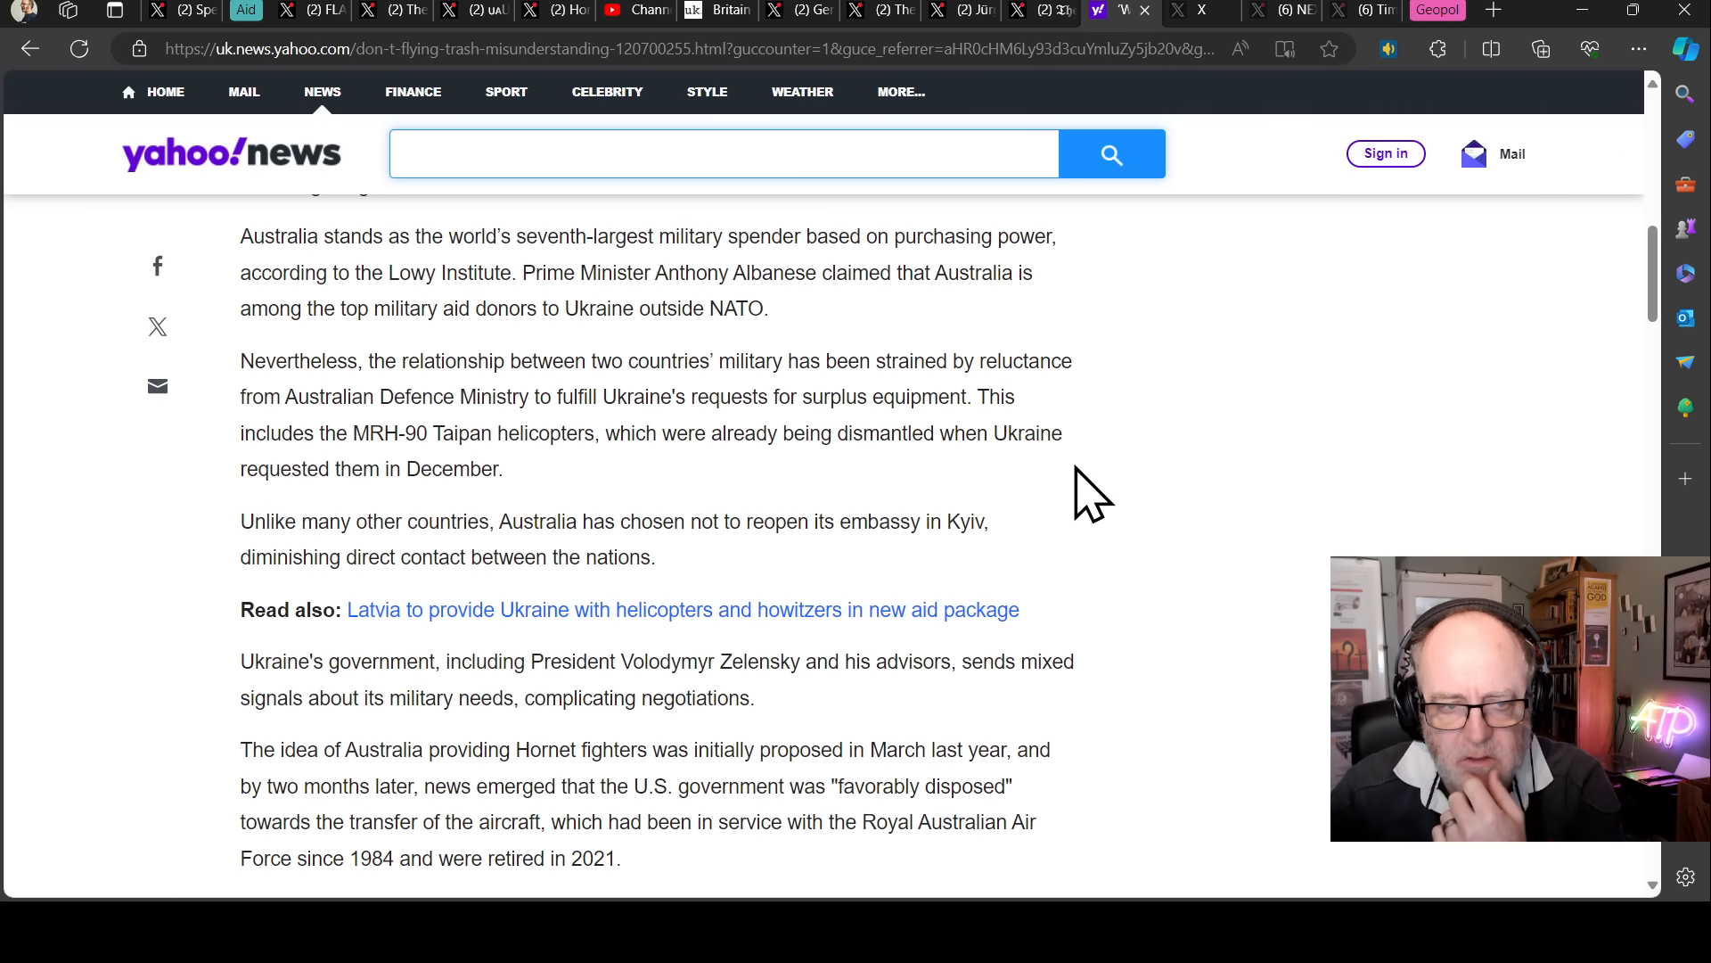
{"action": "scroll", "coordinate": [1081, 503], "scroll_direction": "down", "scroll_amount": 1}
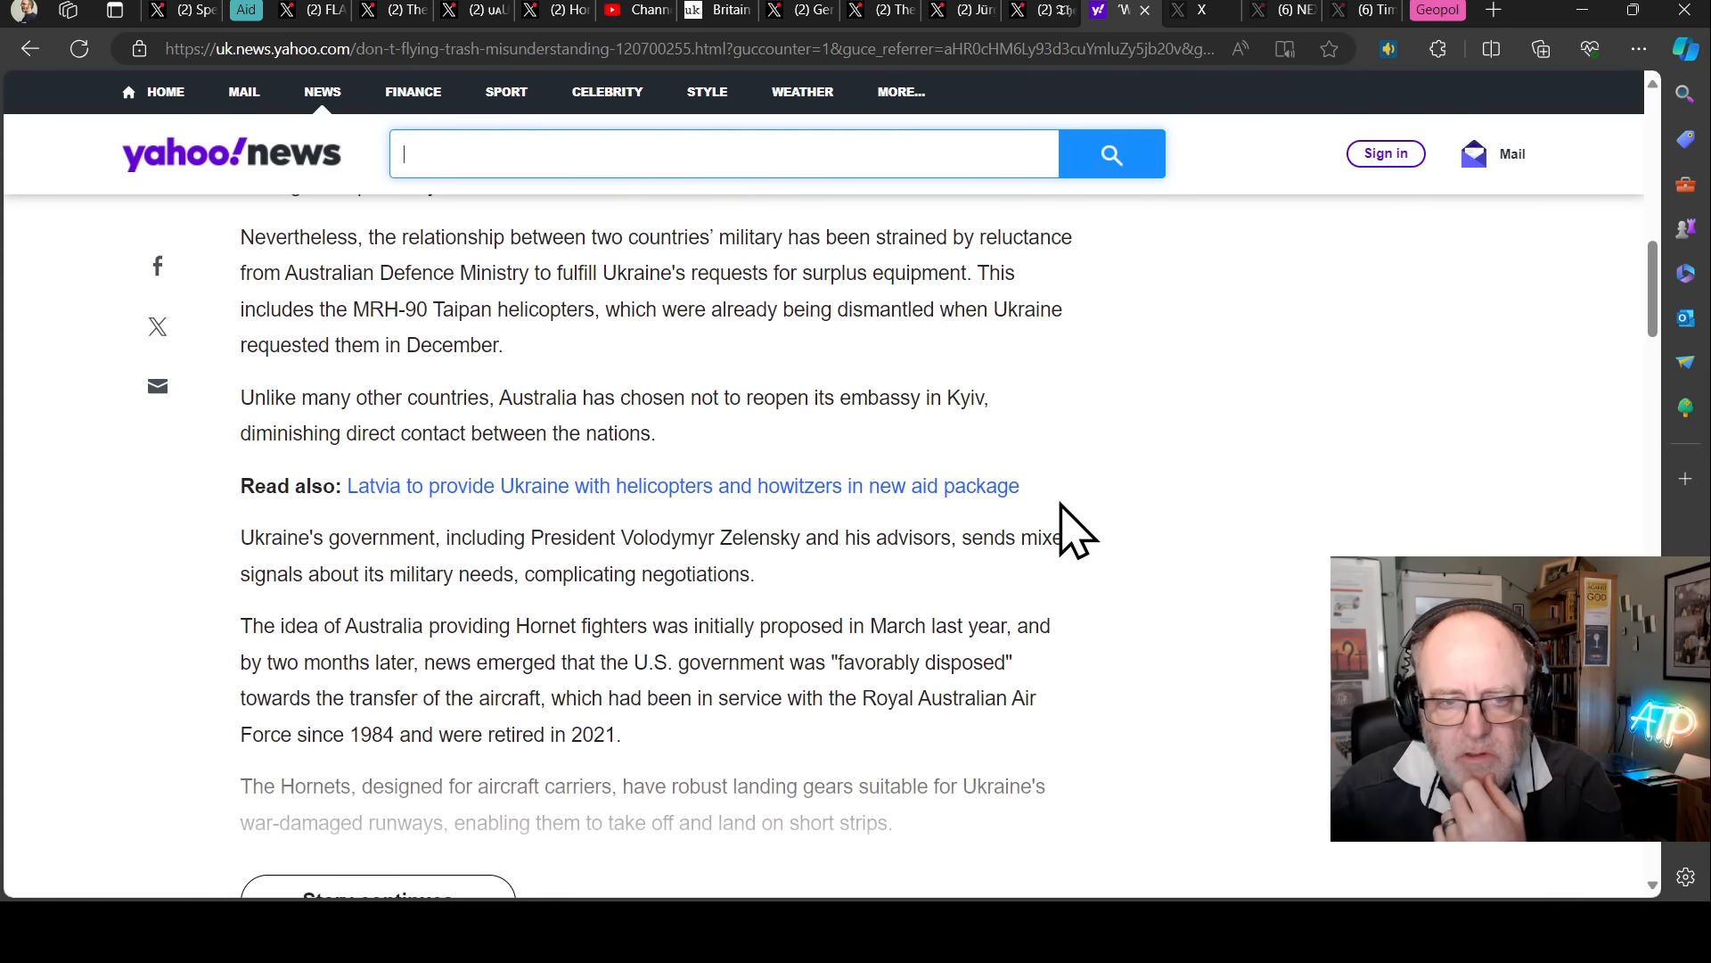
{"action": "scroll", "coordinate": [1077, 530], "scroll_direction": "down", "scroll_amount": 1}
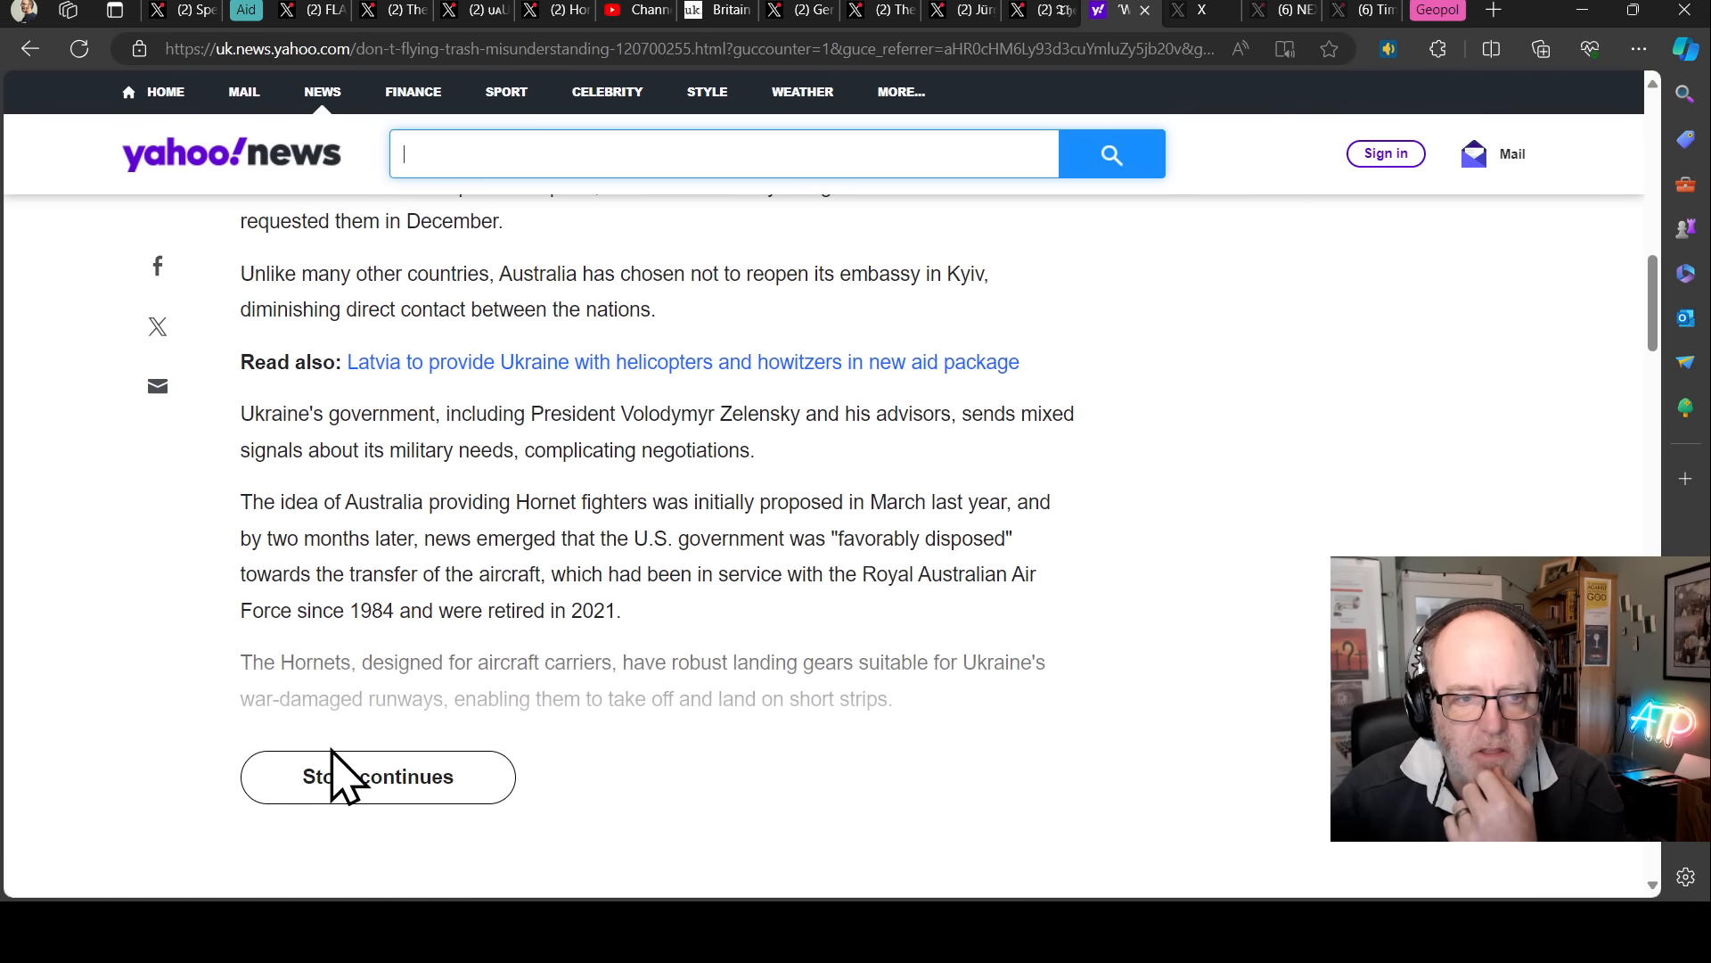
{"action": "left_click", "coordinate": [369, 775]}
{"action": "scroll", "coordinate": [417, 639], "scroll_direction": "down", "scroll_amount": 1}
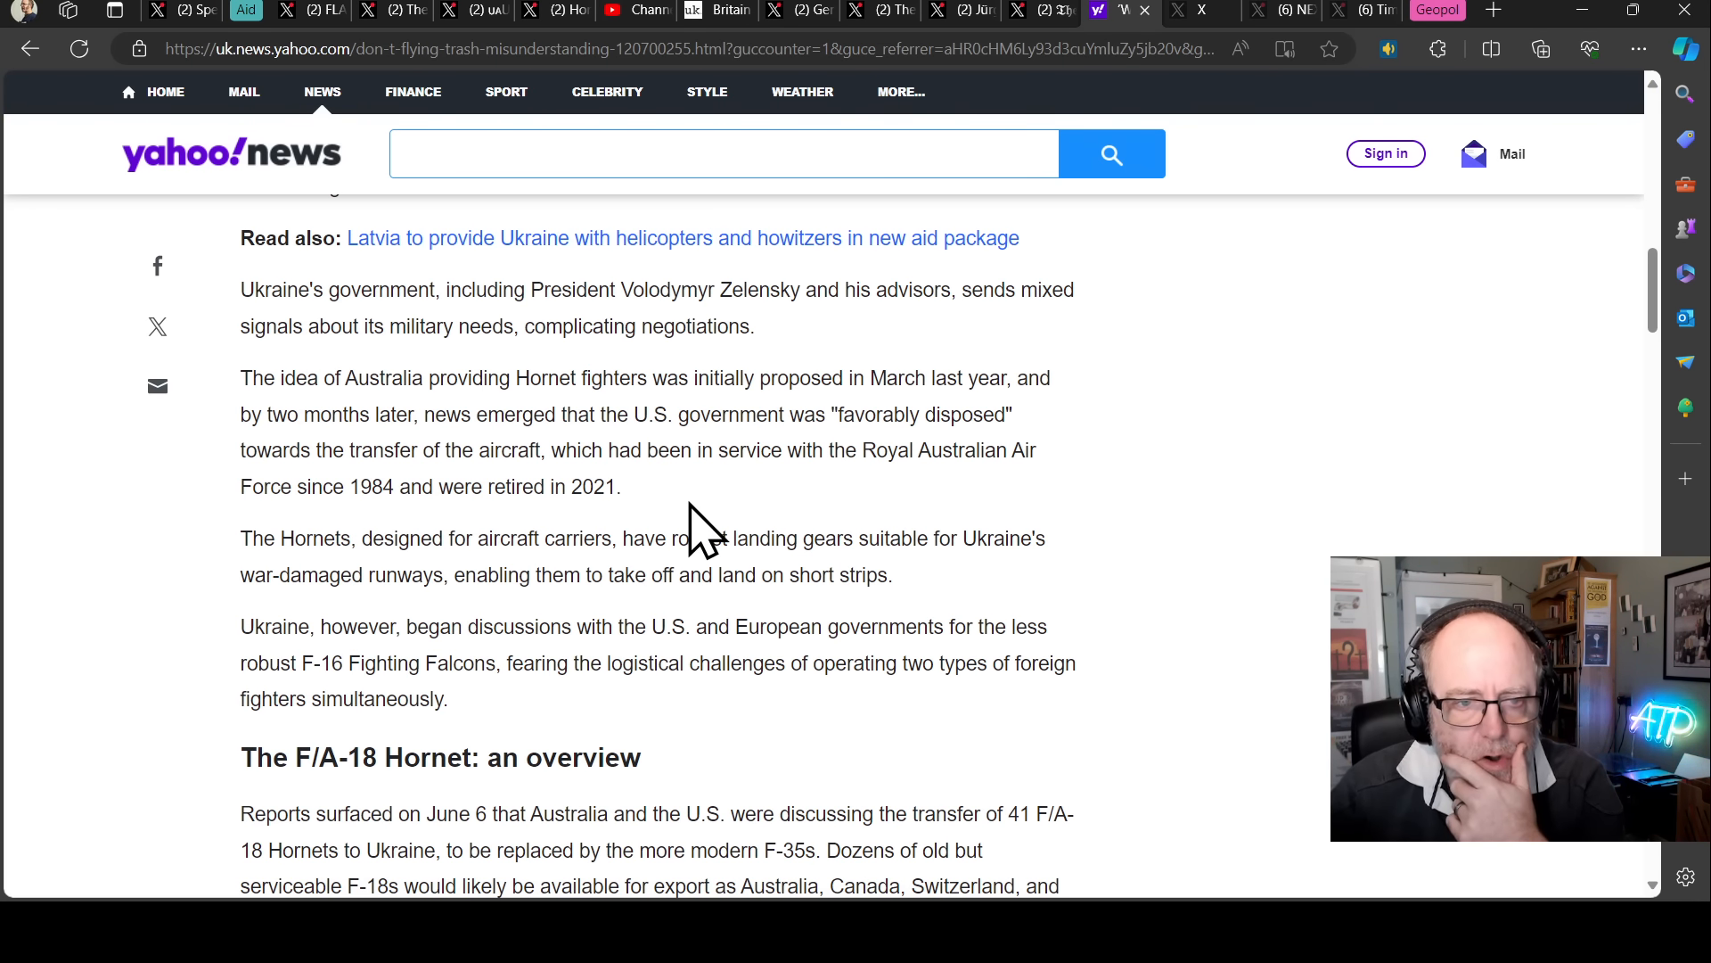
{"action": "scroll", "coordinate": [706, 522], "scroll_direction": "down", "scroll_amount": 1}
{"action": "scroll", "coordinate": [576, 401], "scroll_direction": "up", "scroll_amount": 1}
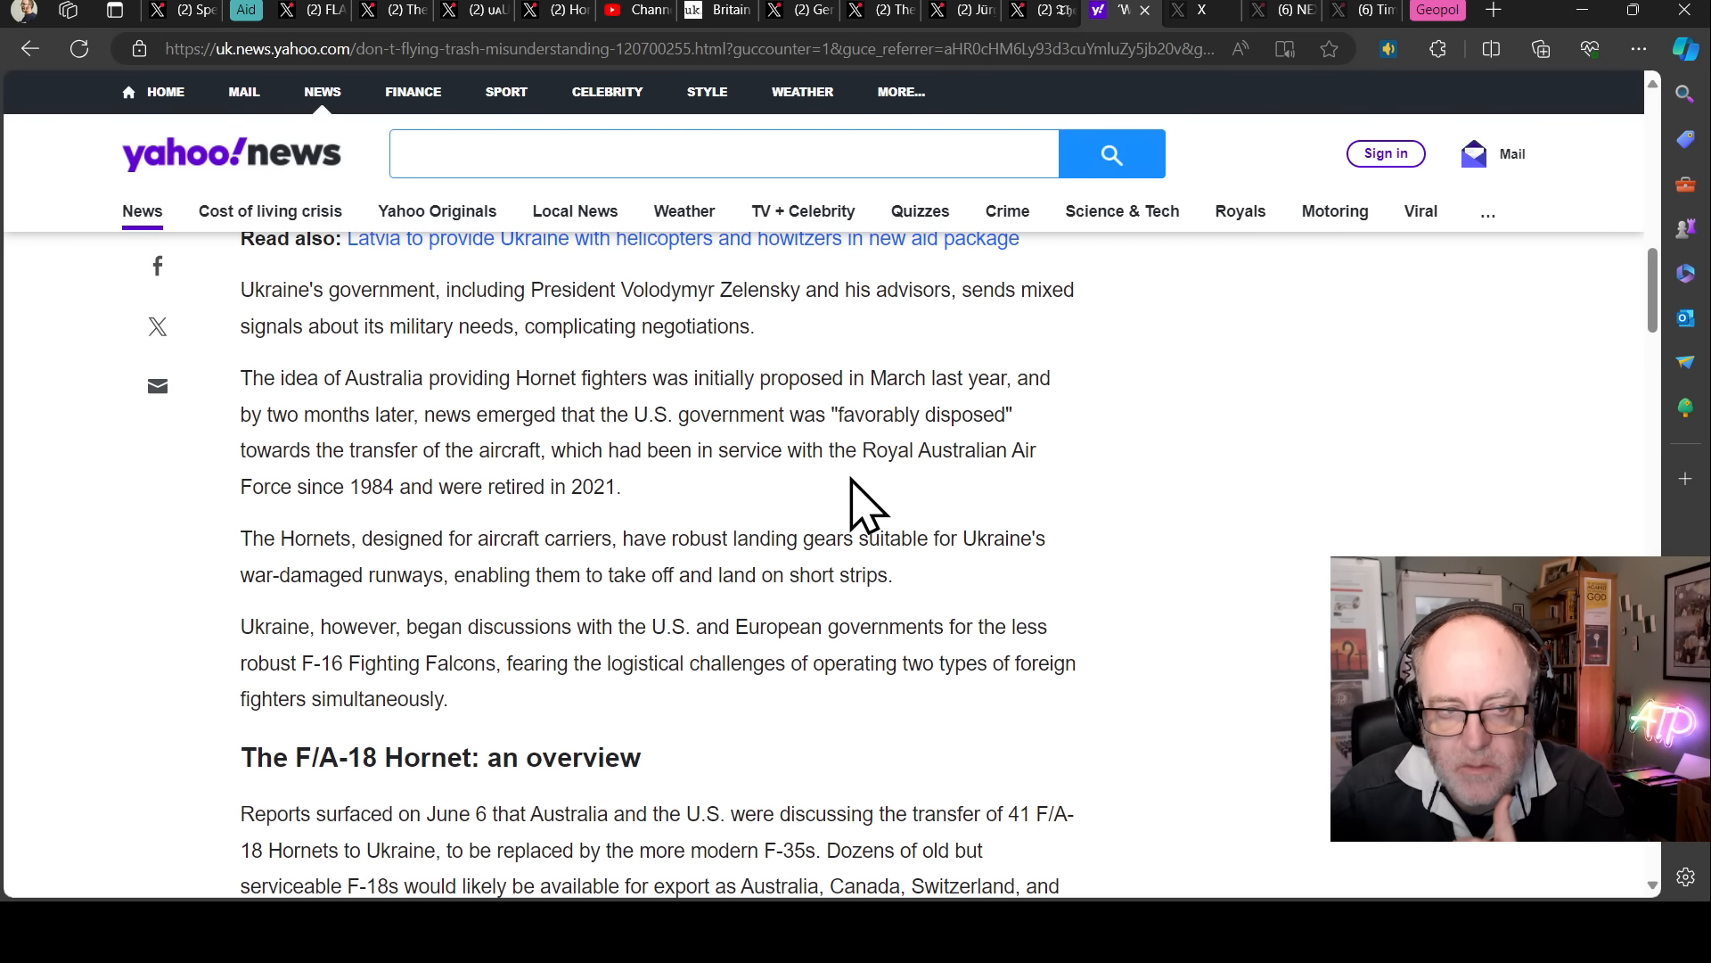
{"action": "scroll", "coordinate": [856, 515], "scroll_direction": "down", "scroll_amount": 1}
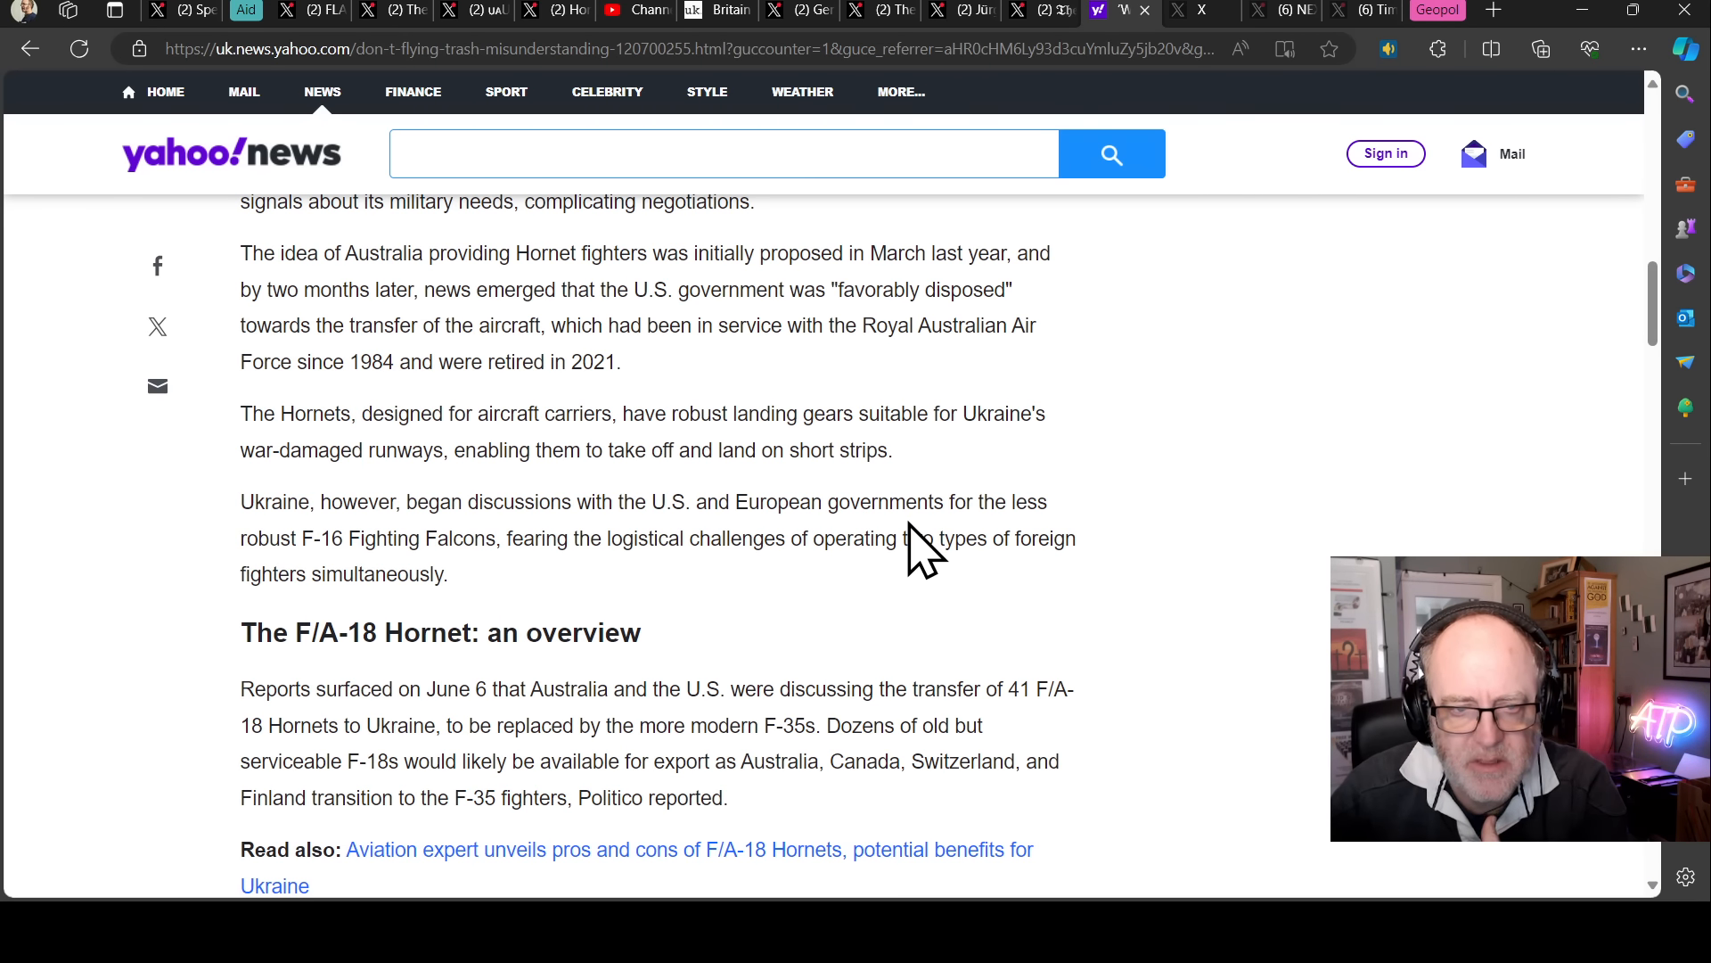
{"action": "scroll", "coordinate": [927, 551], "scroll_direction": "down", "scroll_amount": 1}
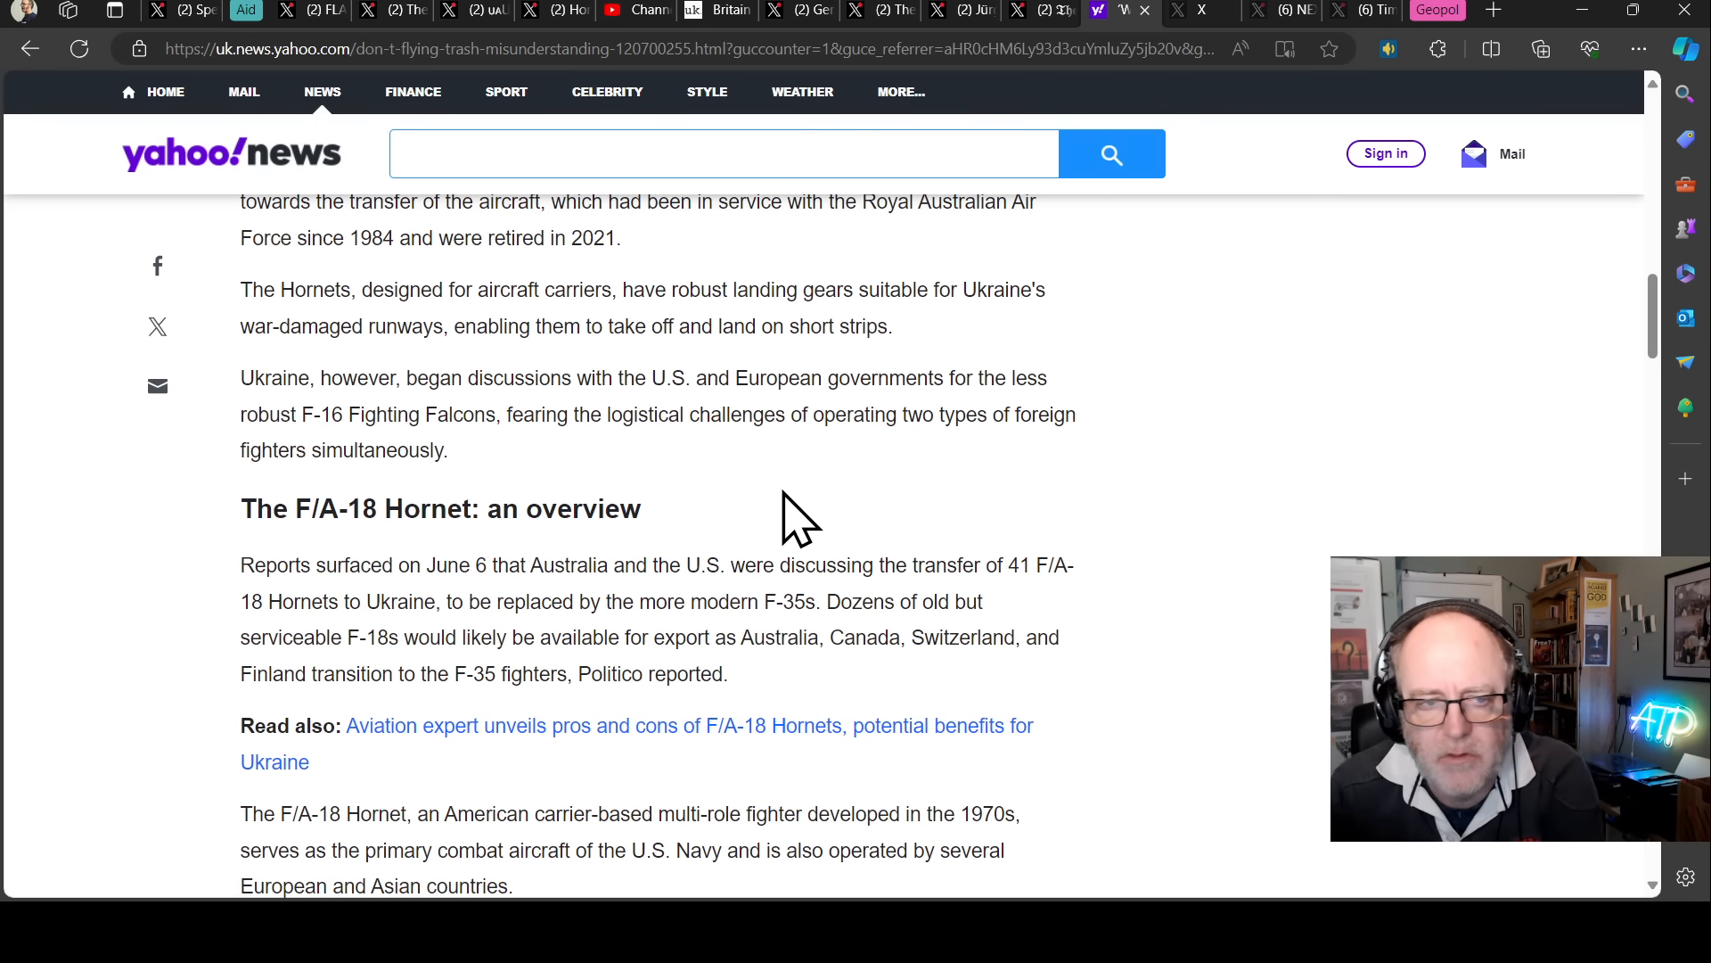
{"action": "scroll", "coordinate": [800, 519], "scroll_direction": "down", "scroll_amount": 1}
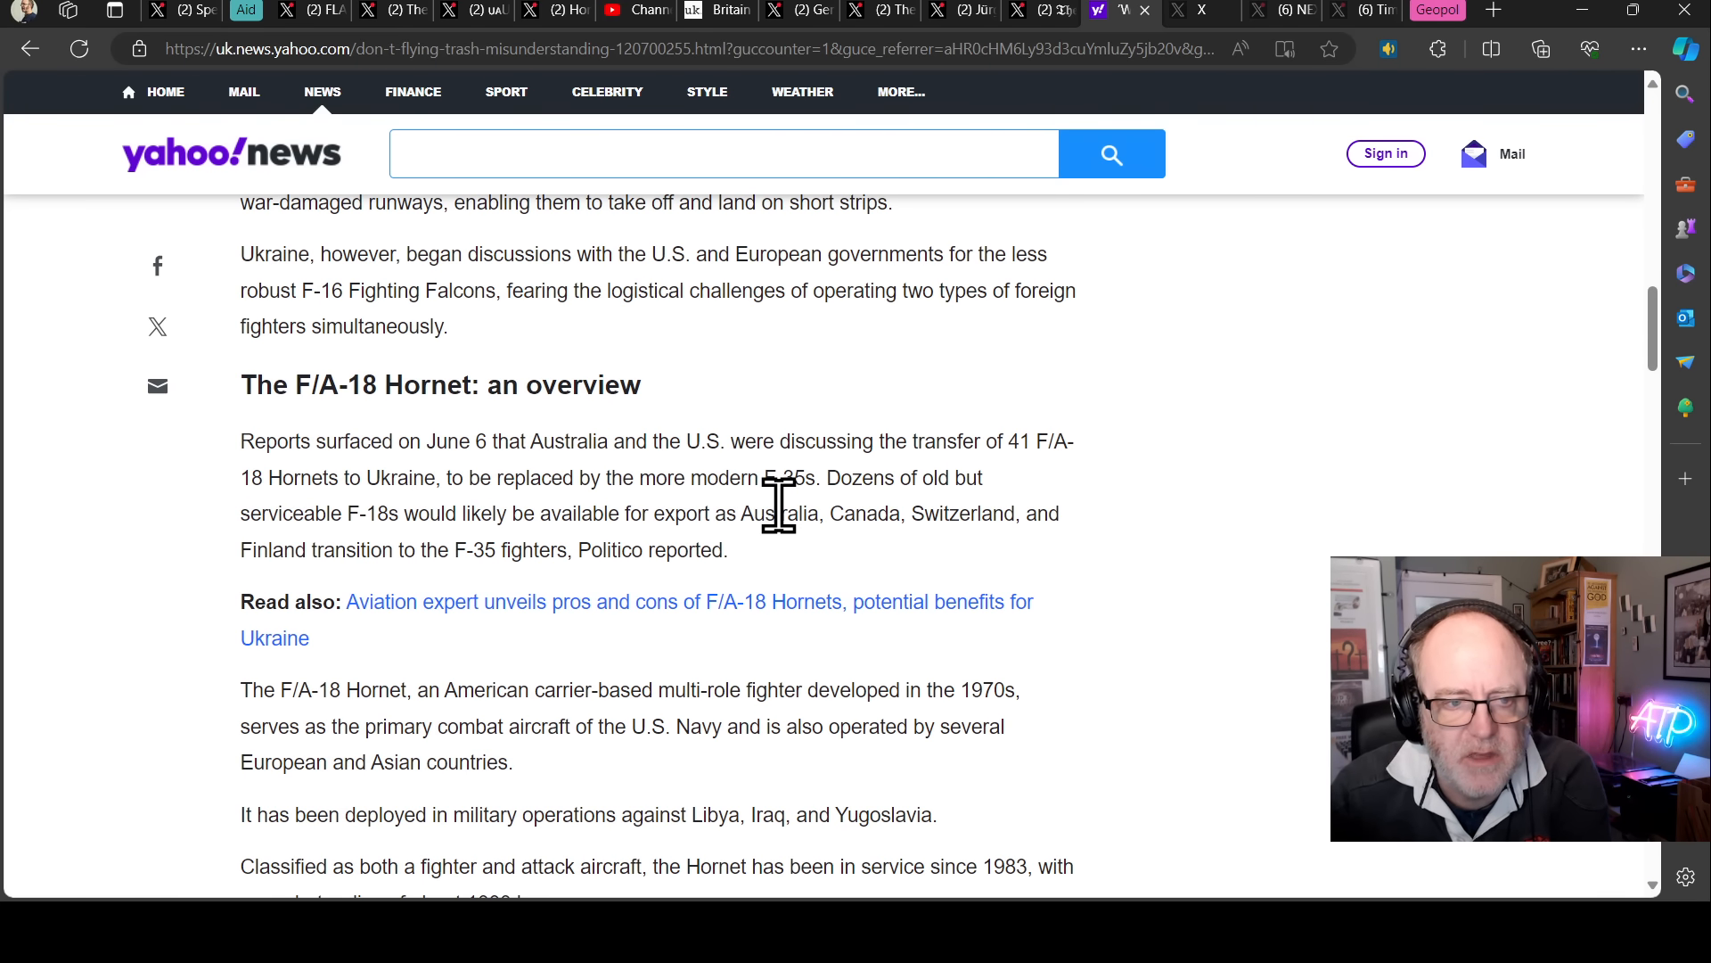
{"action": "scroll", "coordinate": [779, 504], "scroll_direction": "down", "scroll_amount": 1}
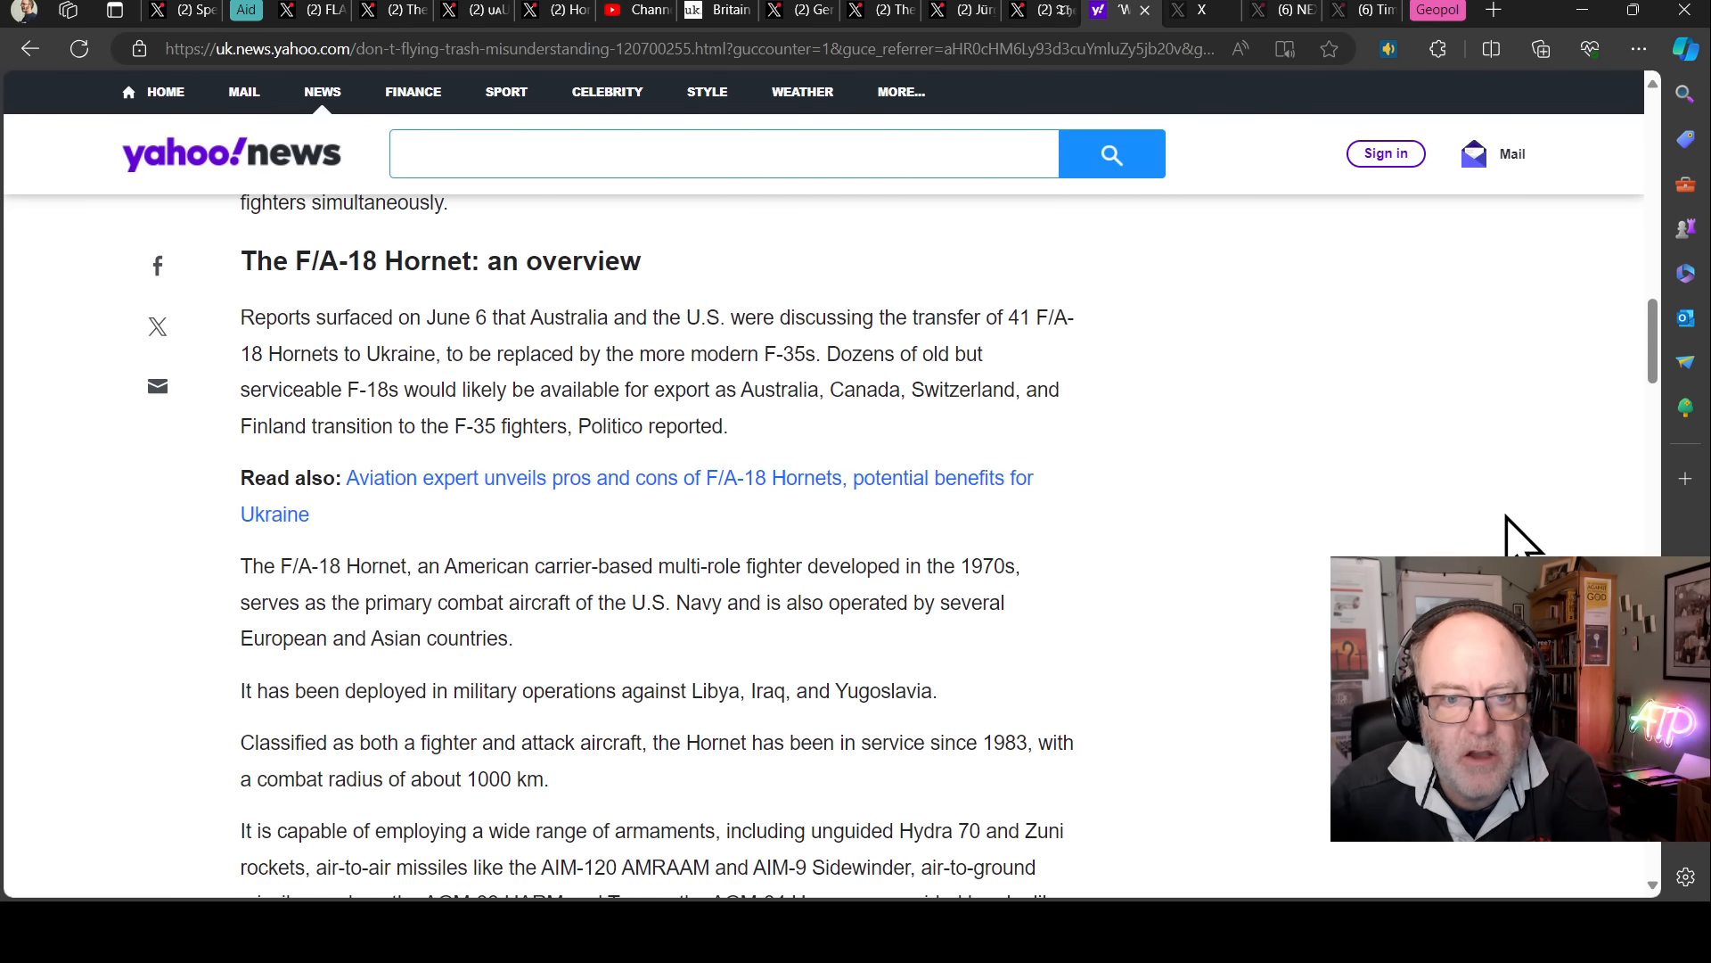
{"action": "scroll", "coordinate": [1284, 576], "scroll_direction": "down", "scroll_amount": 2}
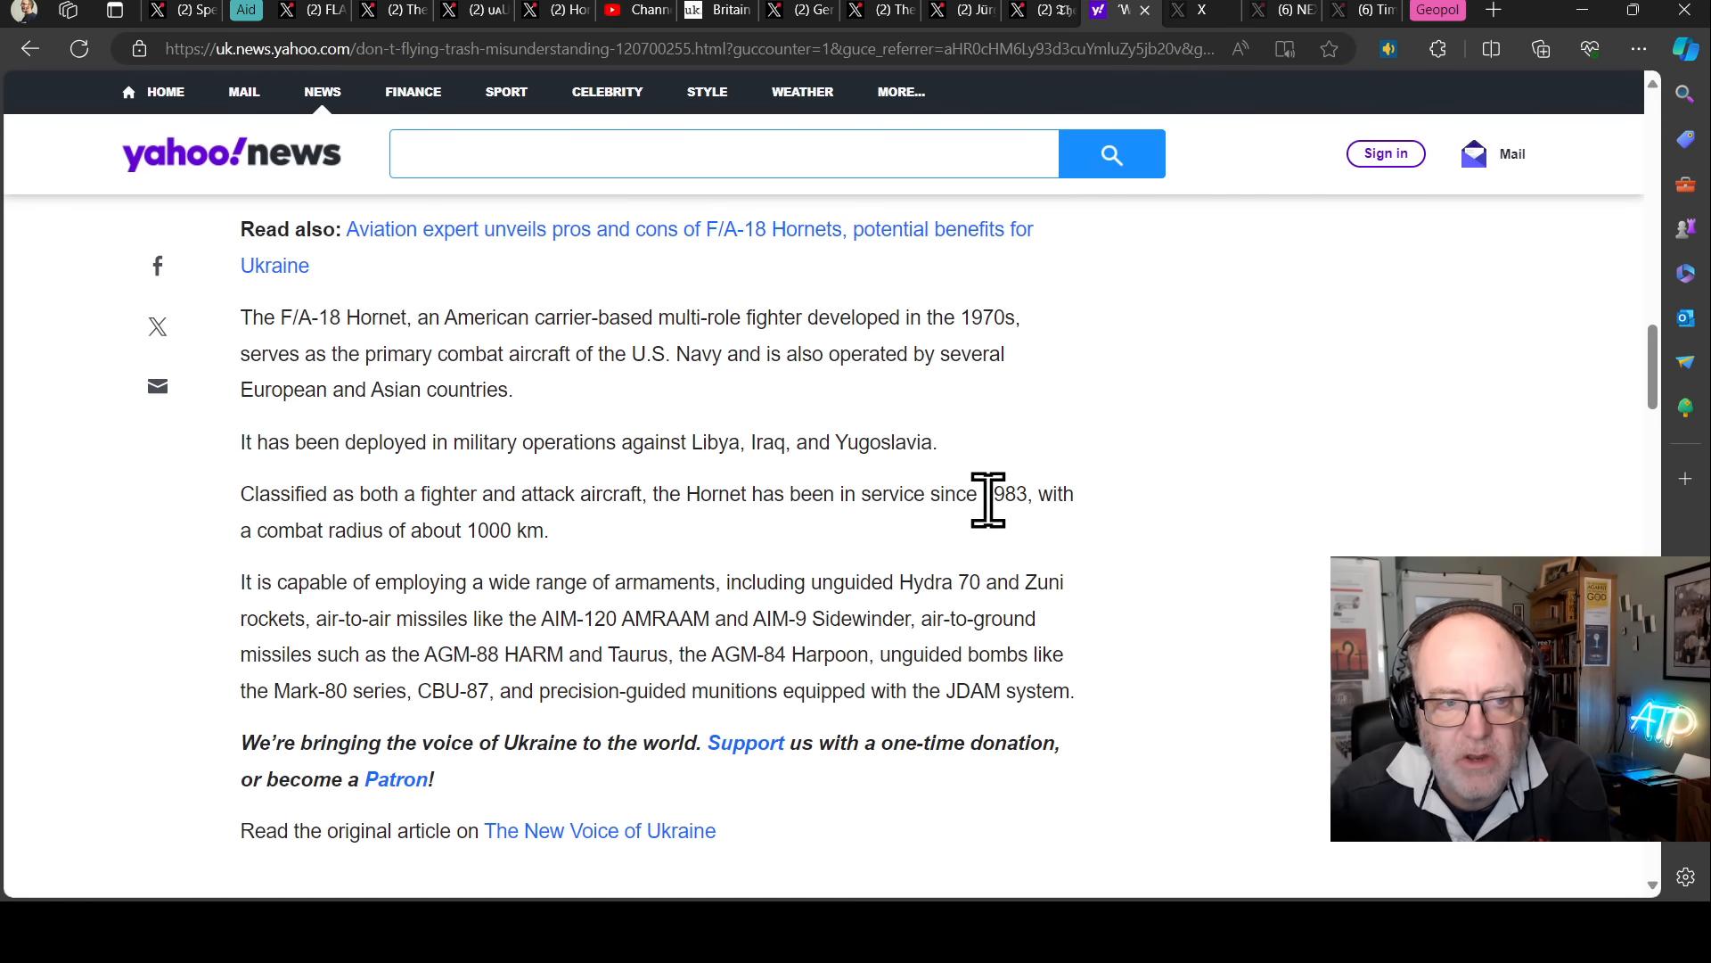
{"action": "scroll", "coordinate": [689, 495], "scroll_direction": "up", "scroll_amount": 4}
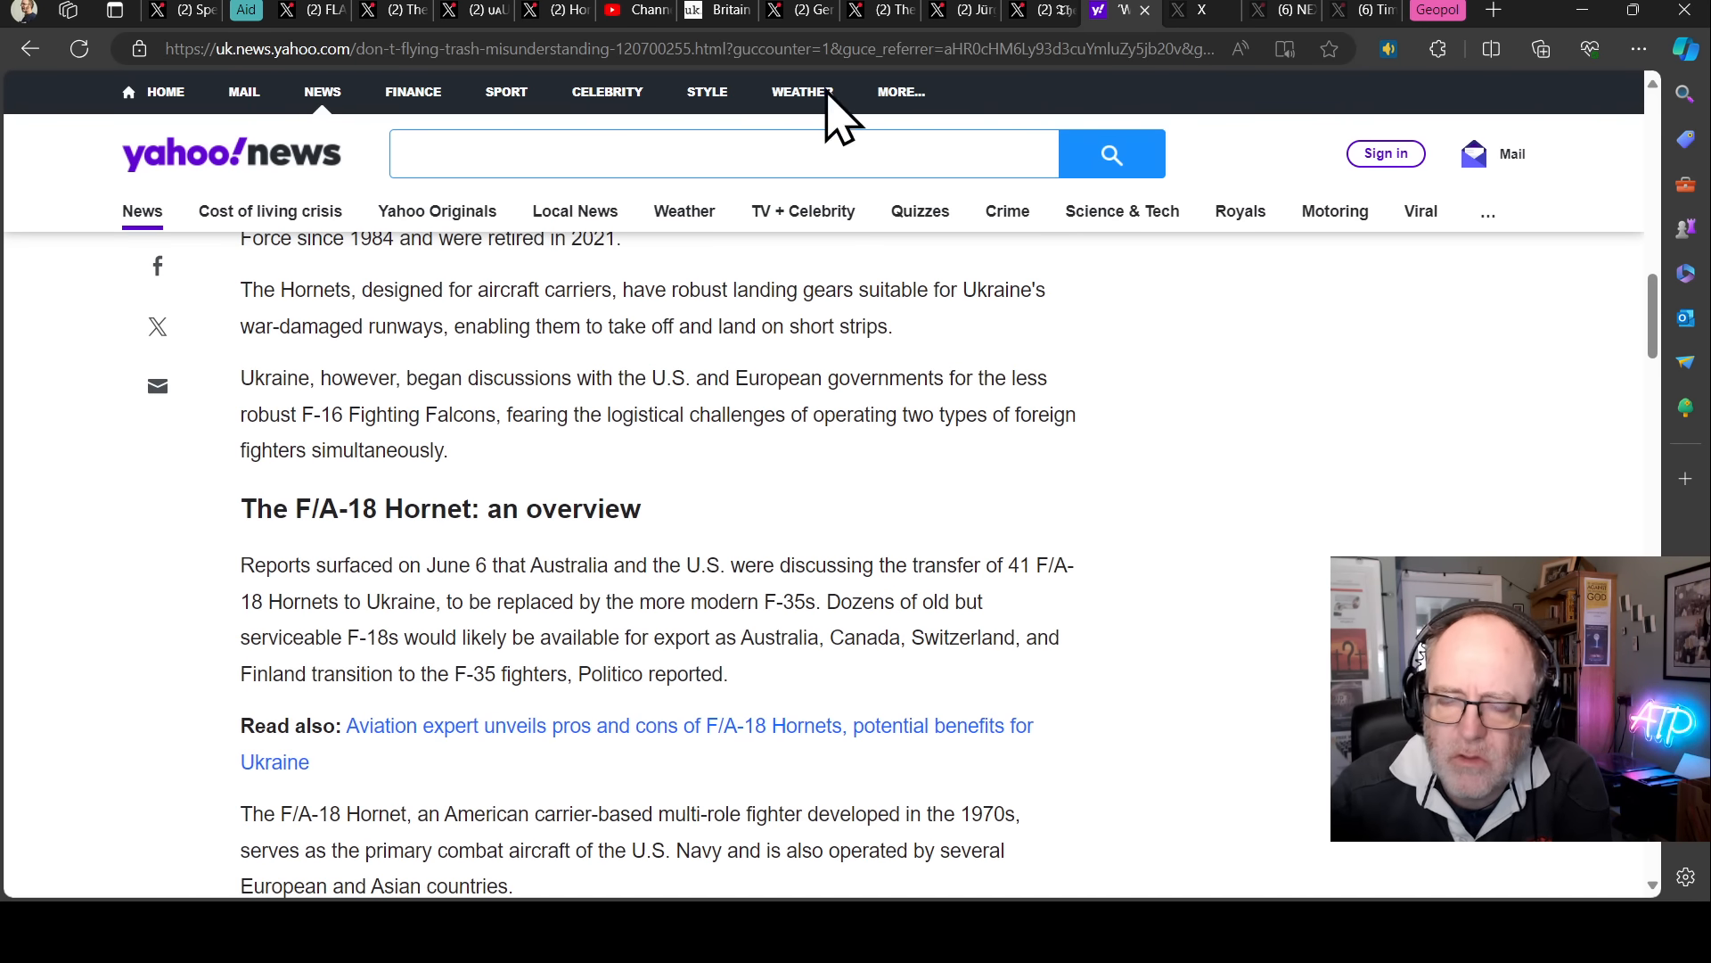
{"action": "scroll", "coordinate": [691, 396], "scroll_direction": "up", "scroll_amount": 2}
{"action": "scroll", "coordinate": [692, 397], "scroll_direction": "up", "scroll_amount": 2}
{"action": "scroll", "coordinate": [690, 396], "scroll_direction": "up", "scroll_amount": 2}
{"action": "scroll", "coordinate": [692, 396], "scroll_direction": "up", "scroll_amount": 2}
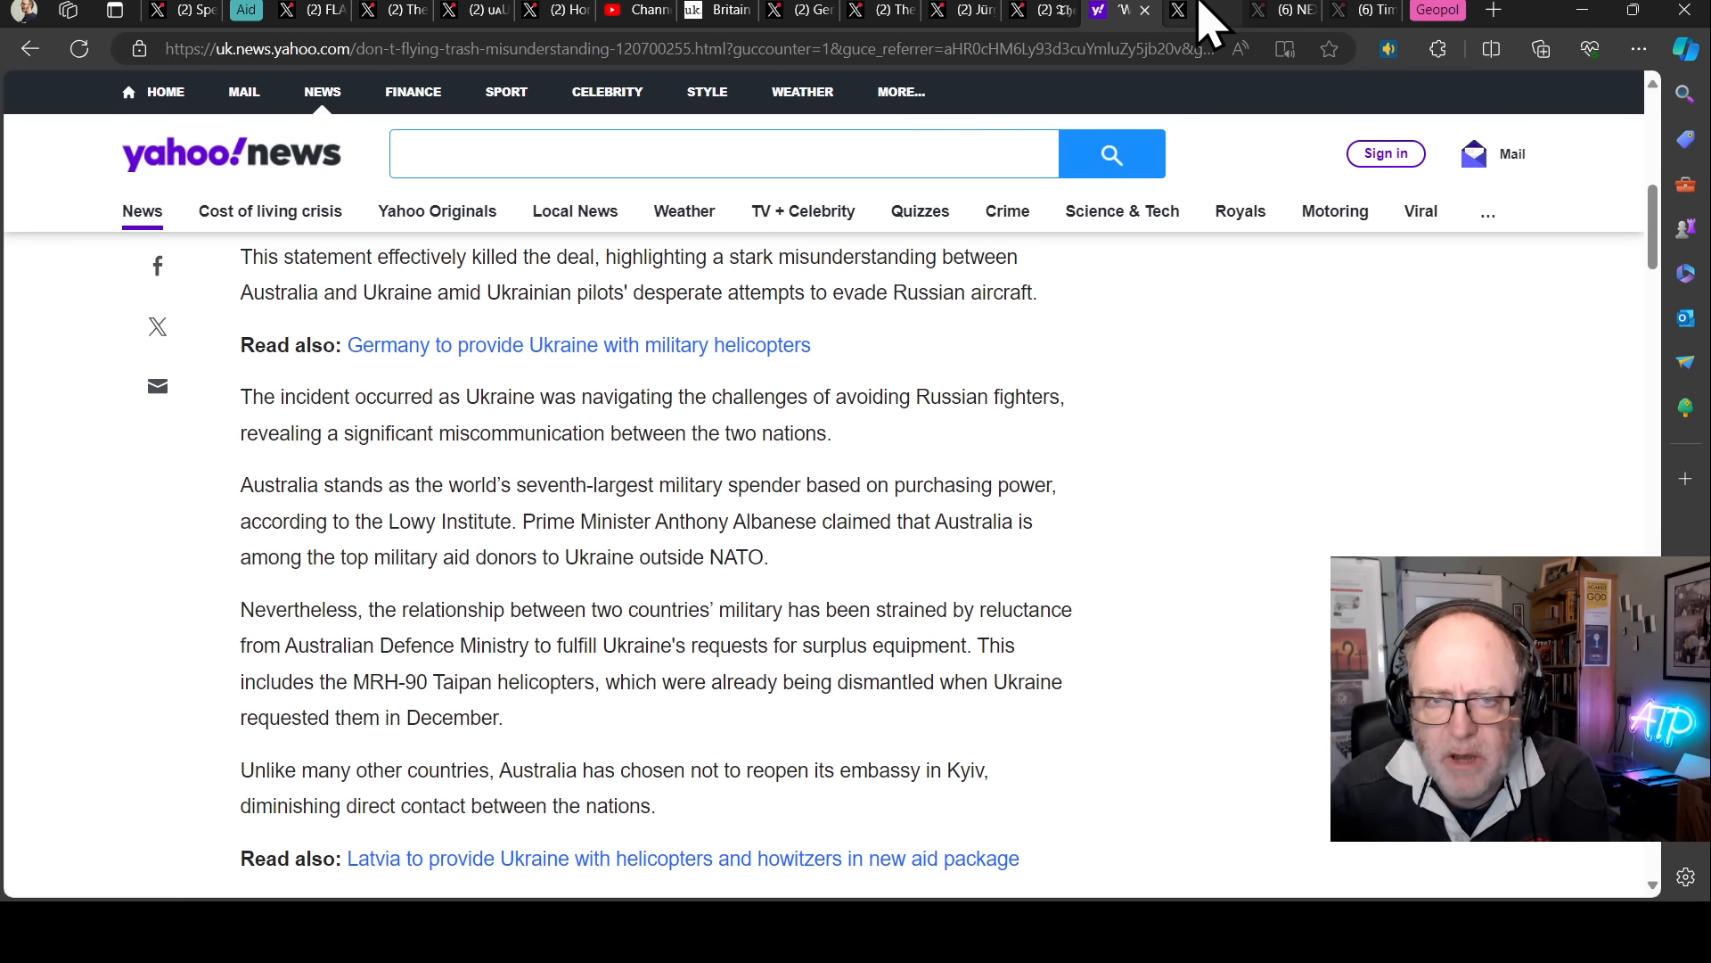
Switch to the Kyiv Independent post on Russia condemning Ecuador's equipment decision.
{"action": "left_click", "coordinate": [1211, 15]}
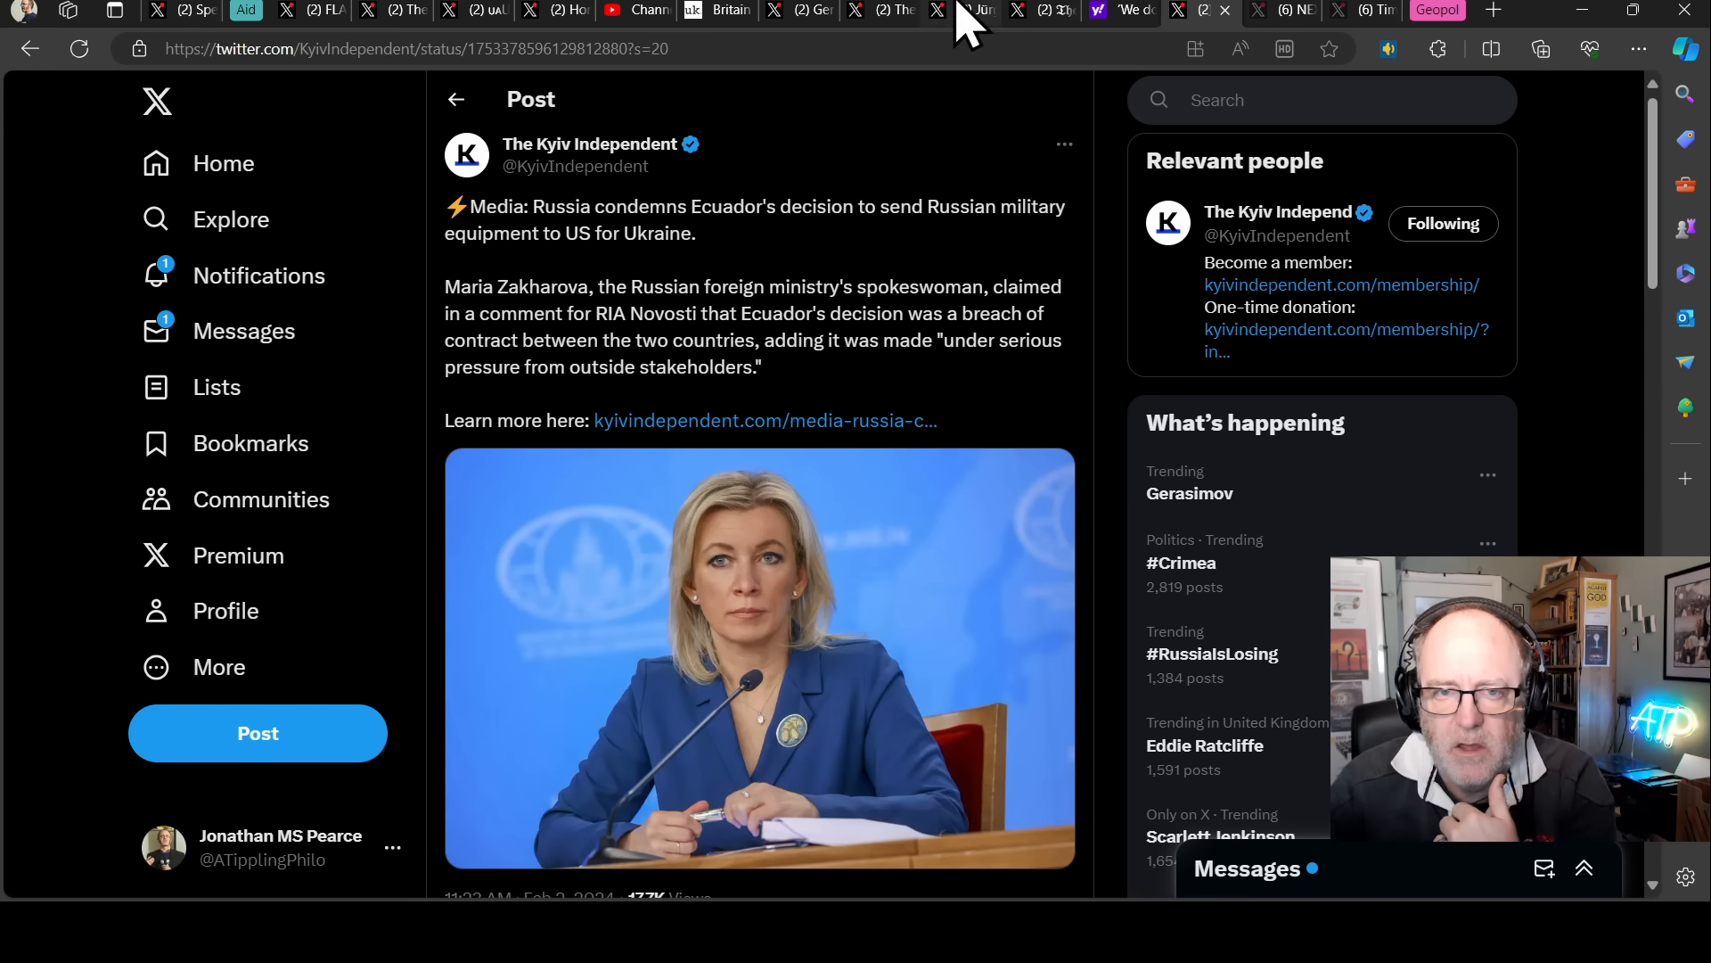
Switch to the NEXTA post about raising the draft age to 50 for naturalised migrants.
{"action": "left_click", "coordinate": [1279, 11]}
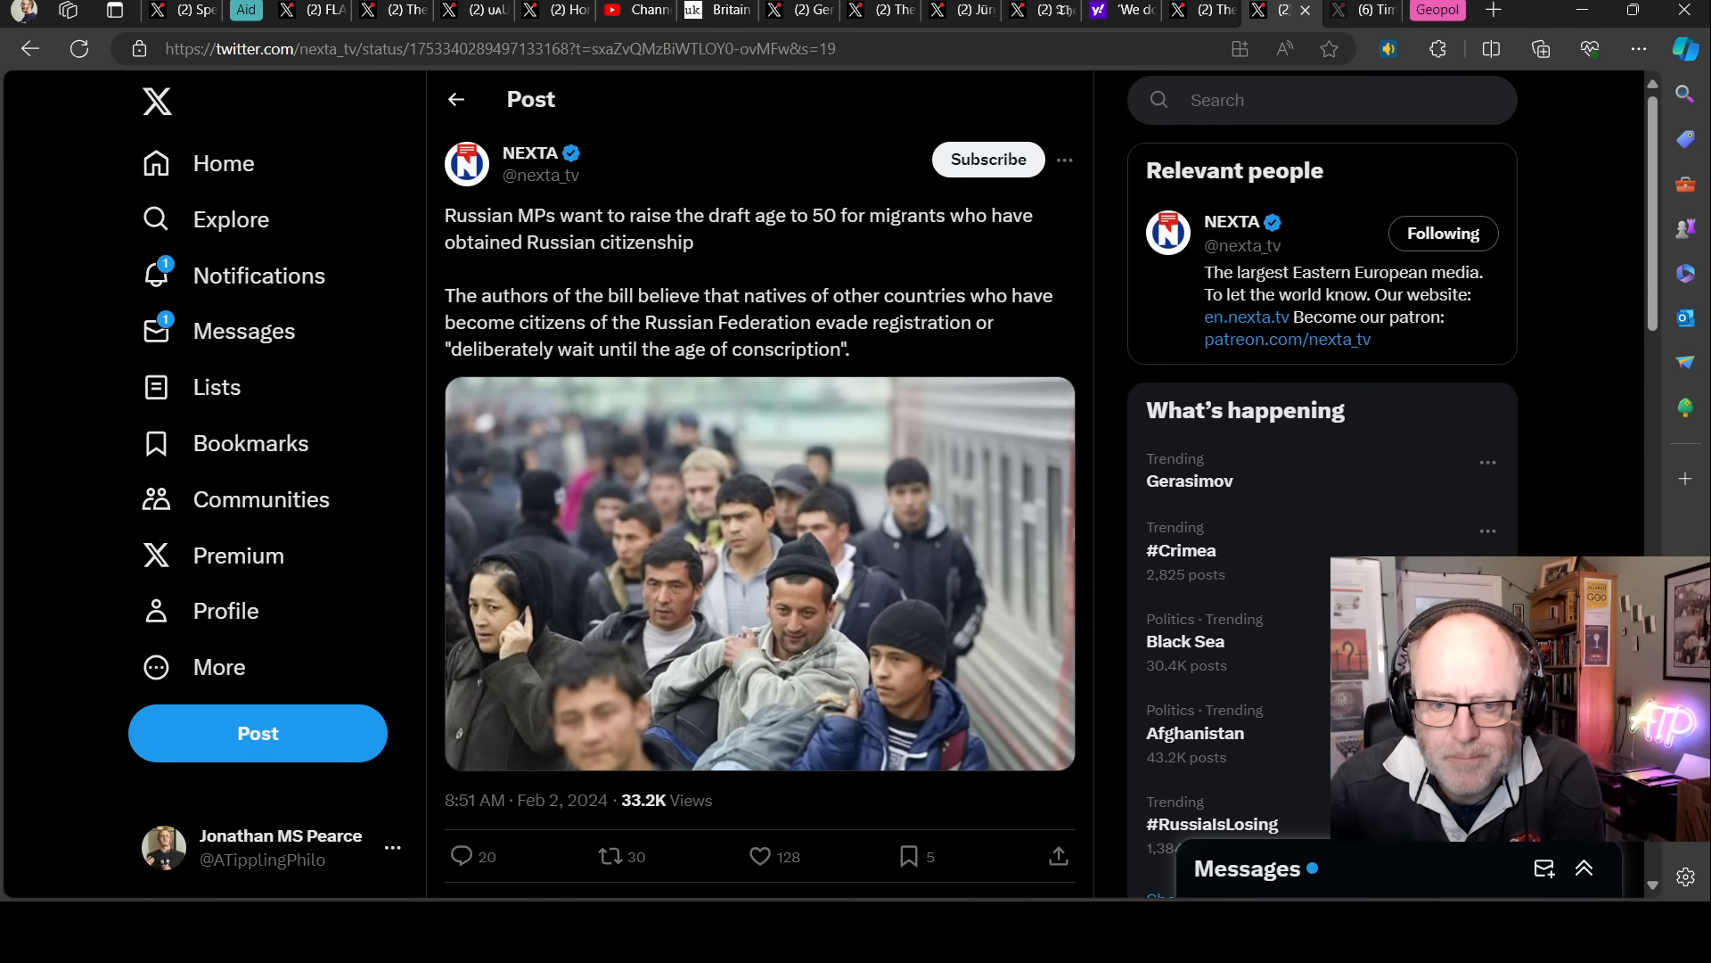
Enlarge the Moscow Times citizenship image, view the second image, then return to the first.
{"action": "left_click", "coordinate": [1376, 10]}
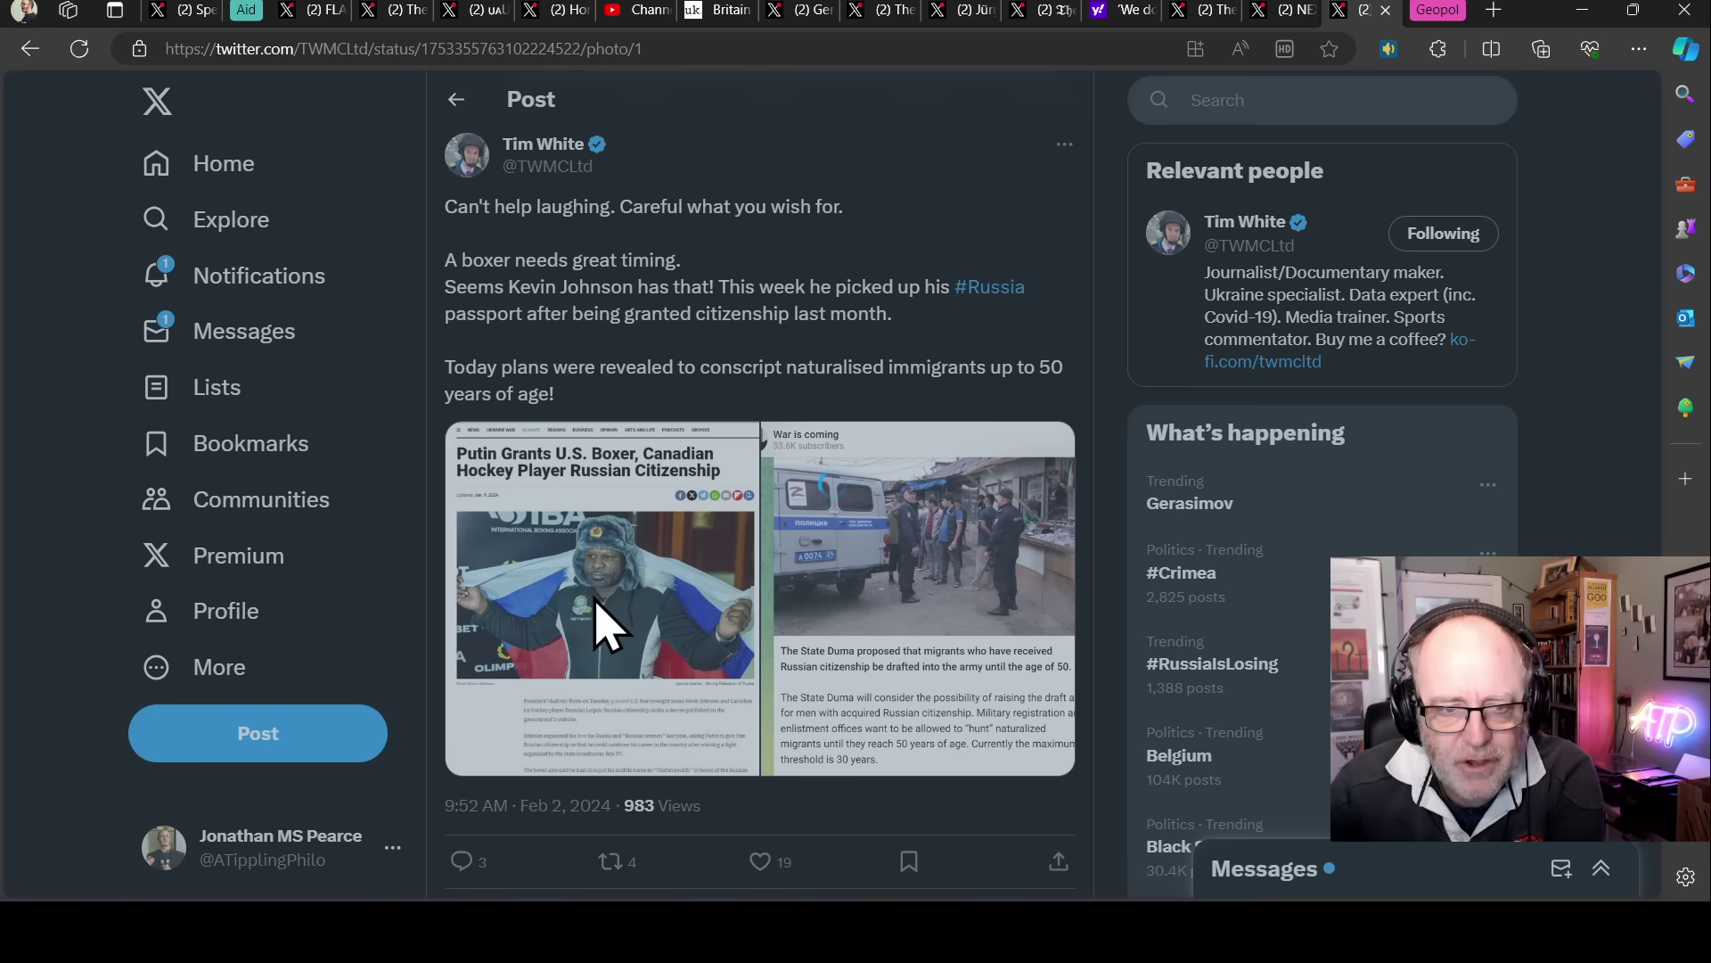
{"action": "left_click", "coordinate": [604, 616]}
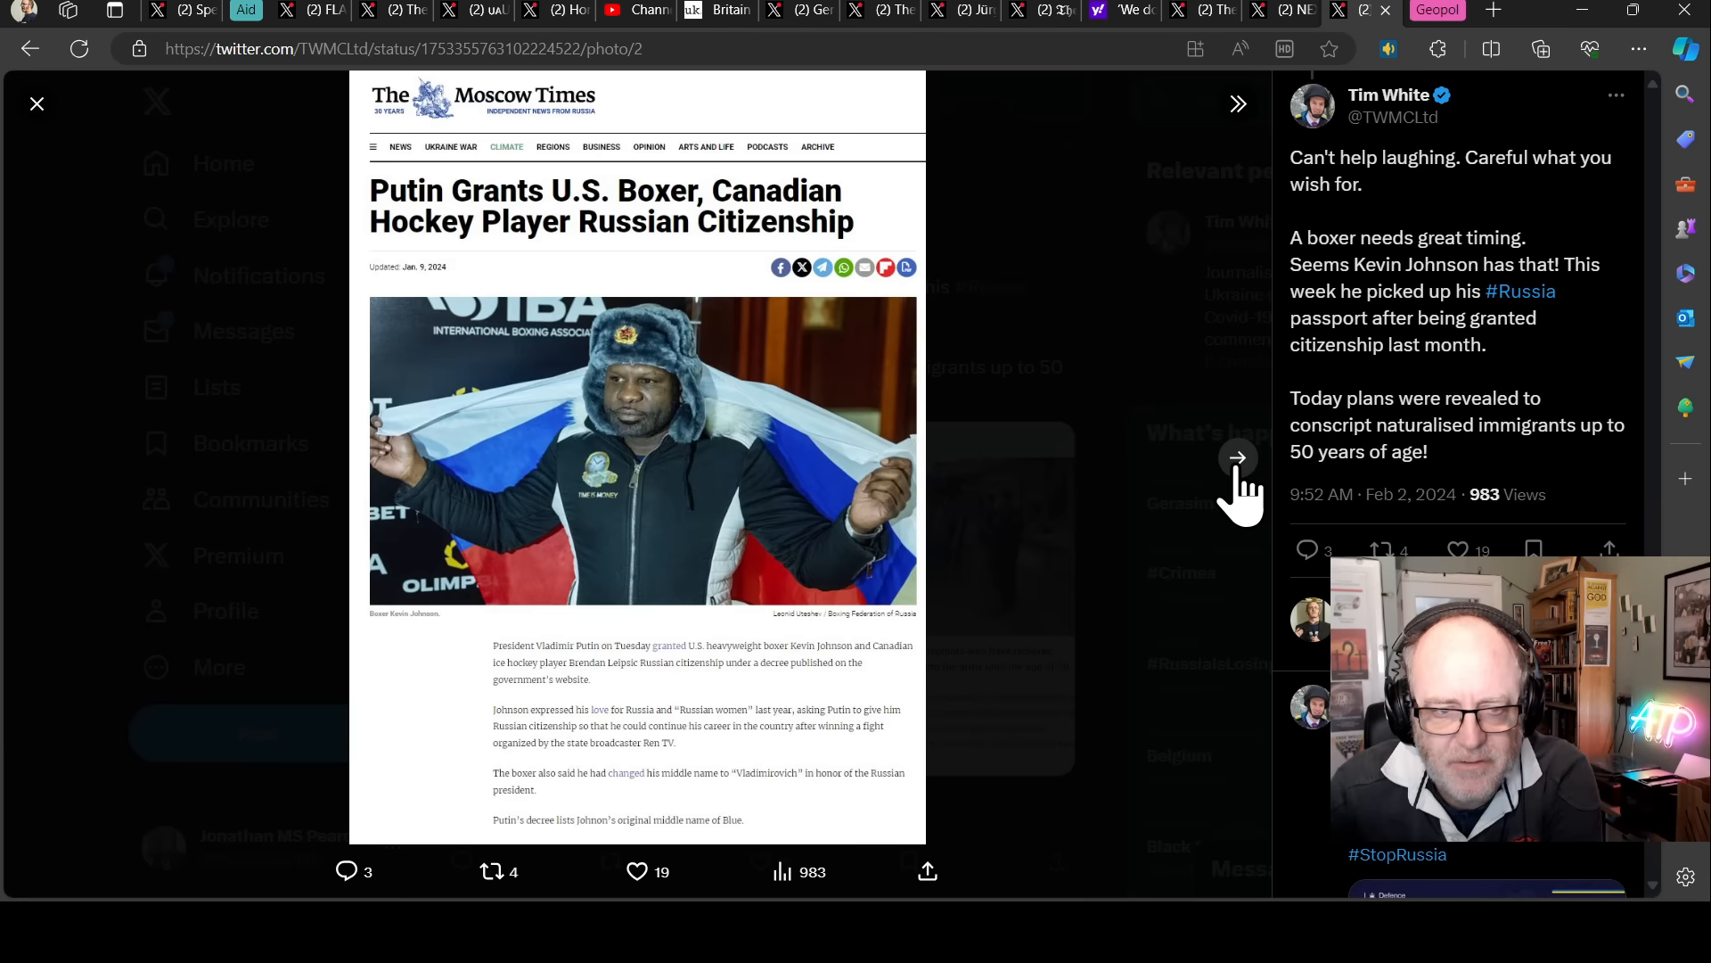
{"action": "left_click", "coordinate": [1239, 458]}
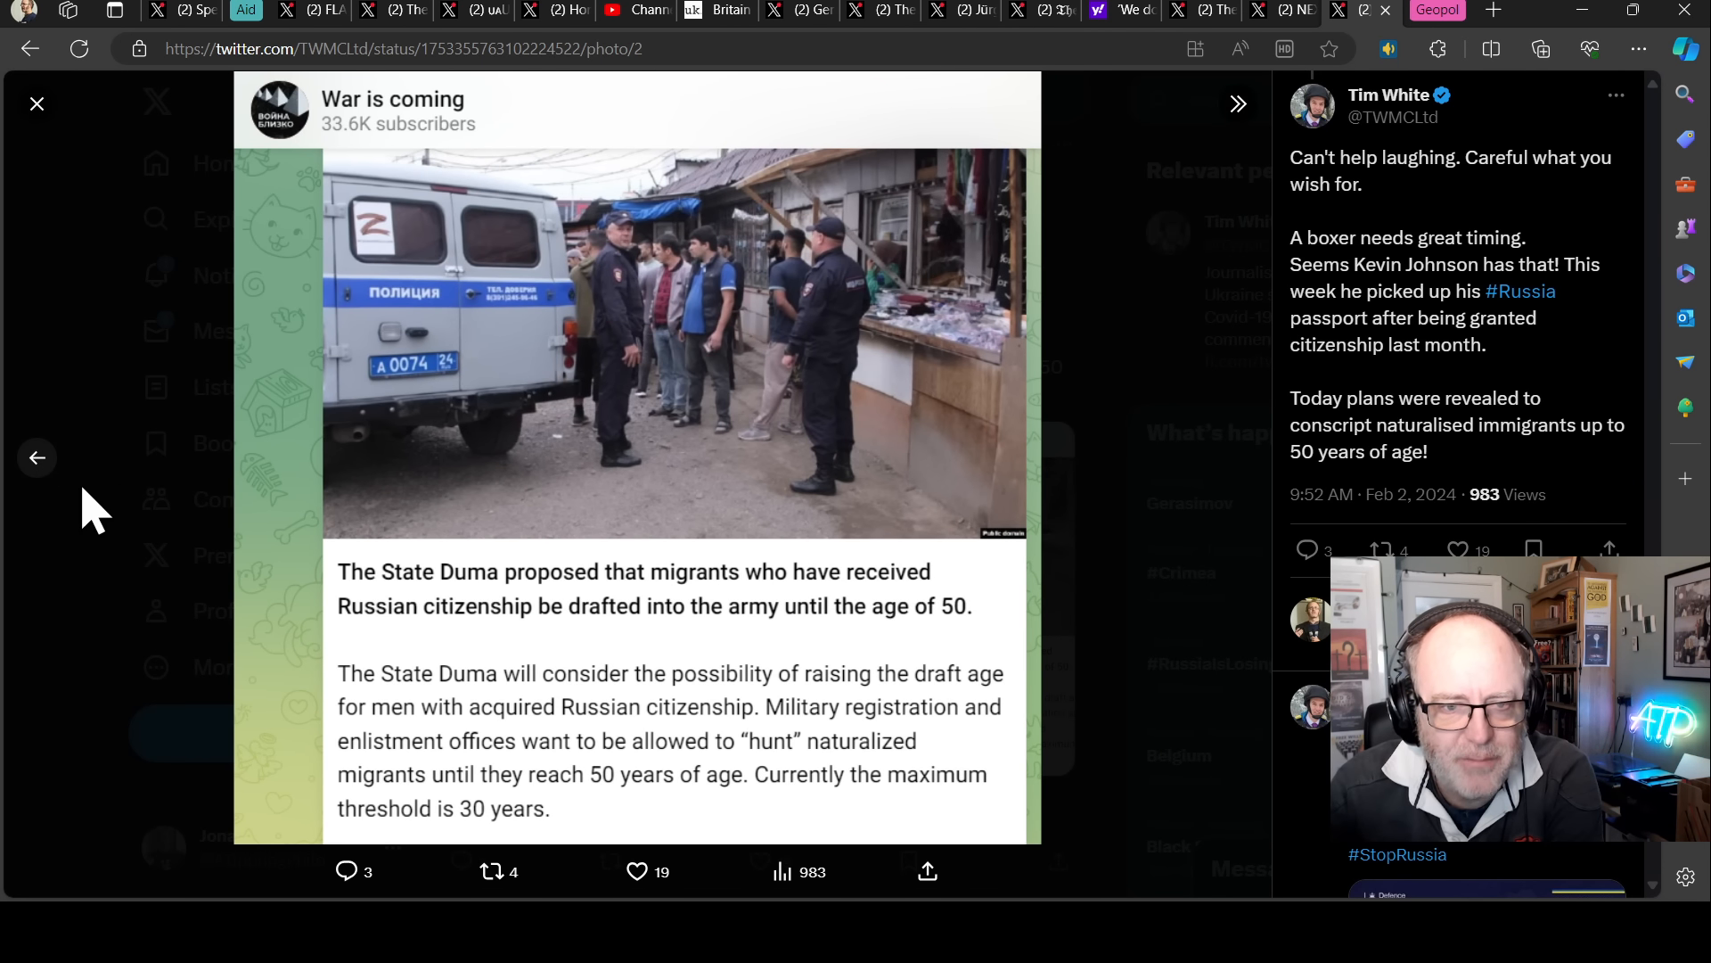
{"action": "left_click", "coordinate": [54, 468]}
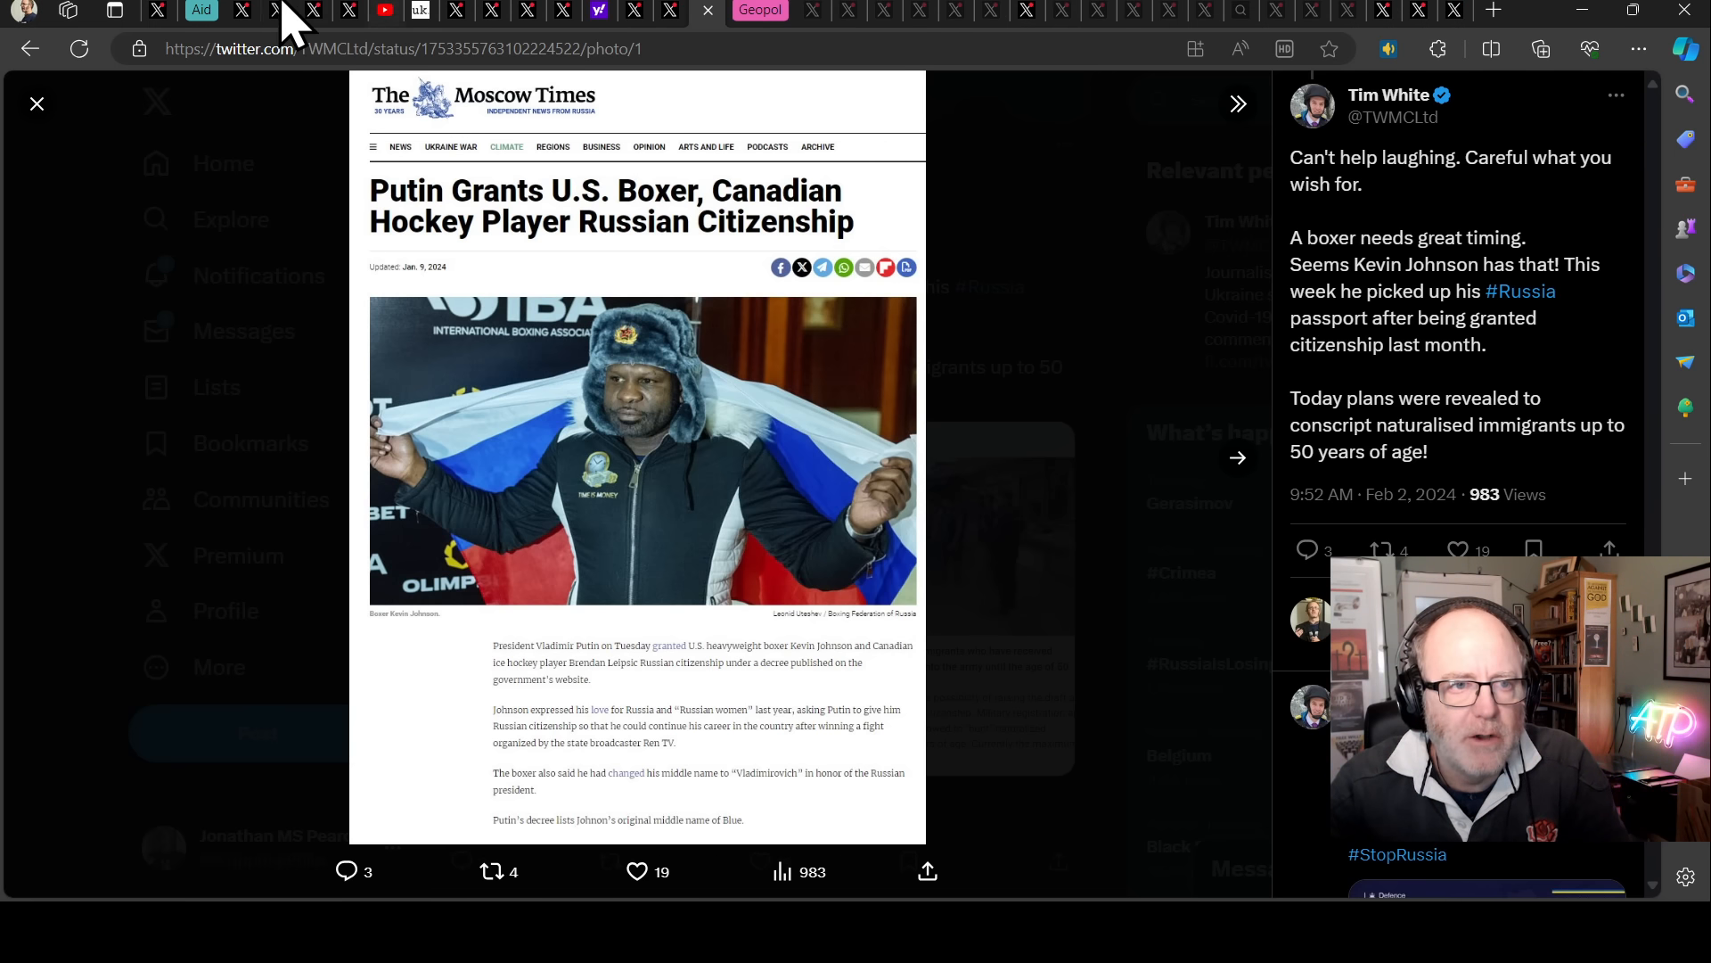
Move through the EU support package and frozen Russian assets posts to NEXTA's Hungary frozen-funds post.
{"action": "left_click", "coordinate": [225, 10]}
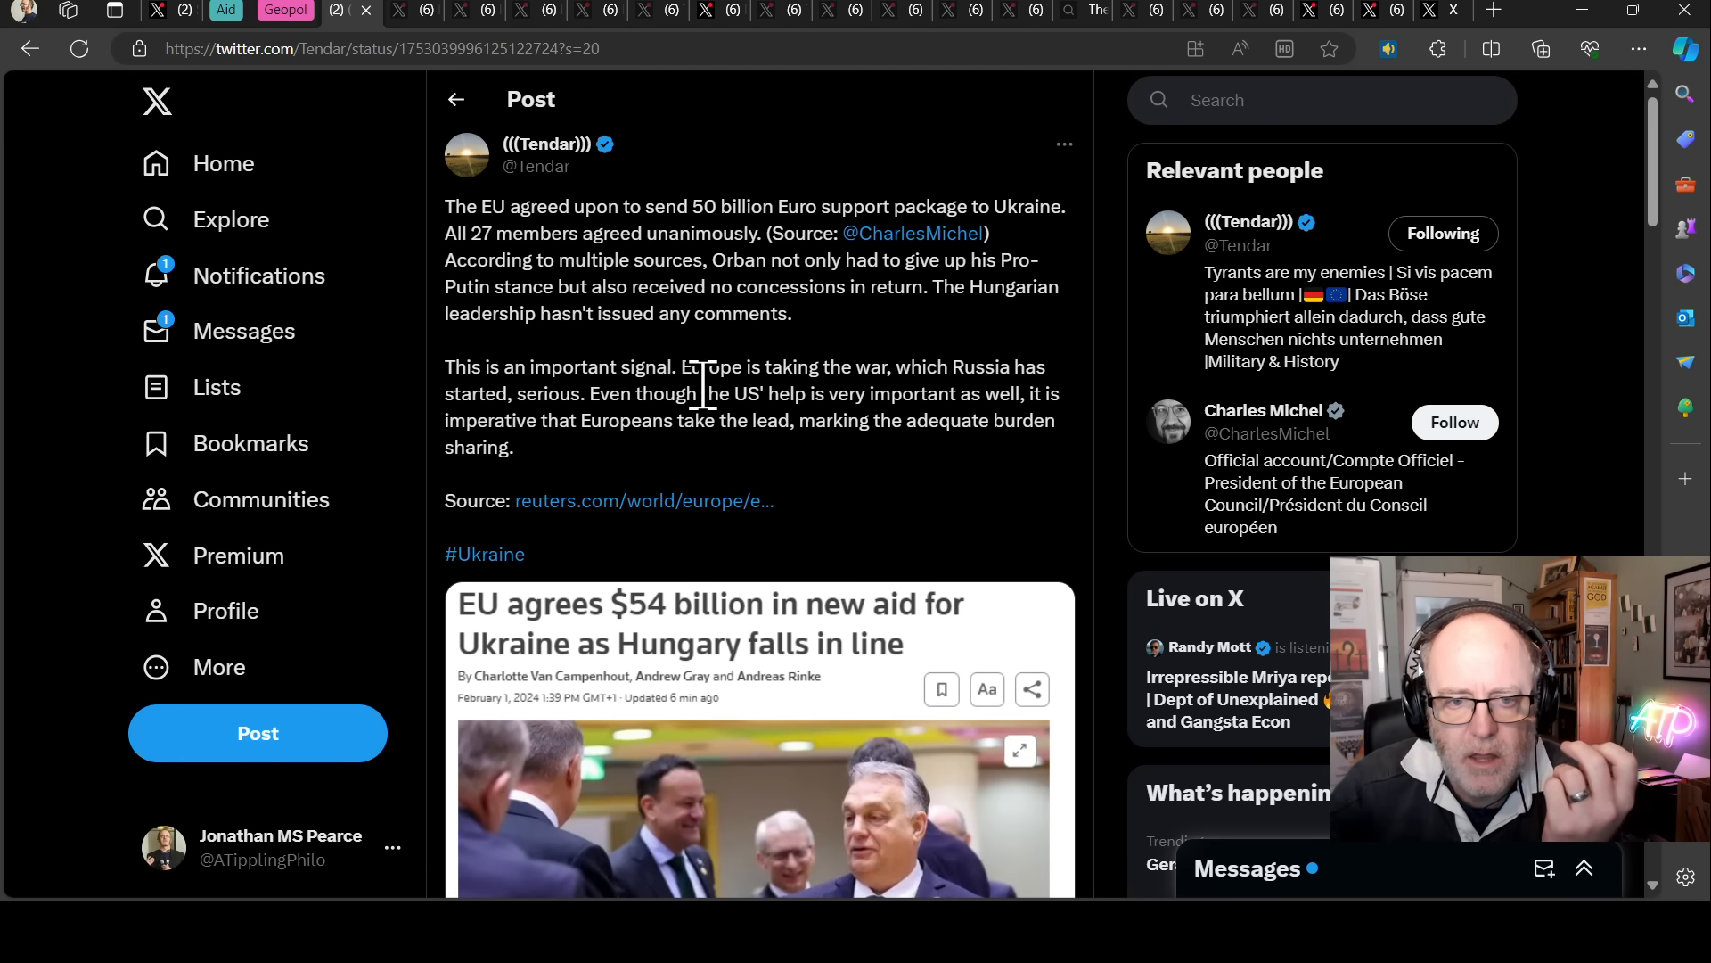
{"action": "left_click", "coordinate": [408, 12]}
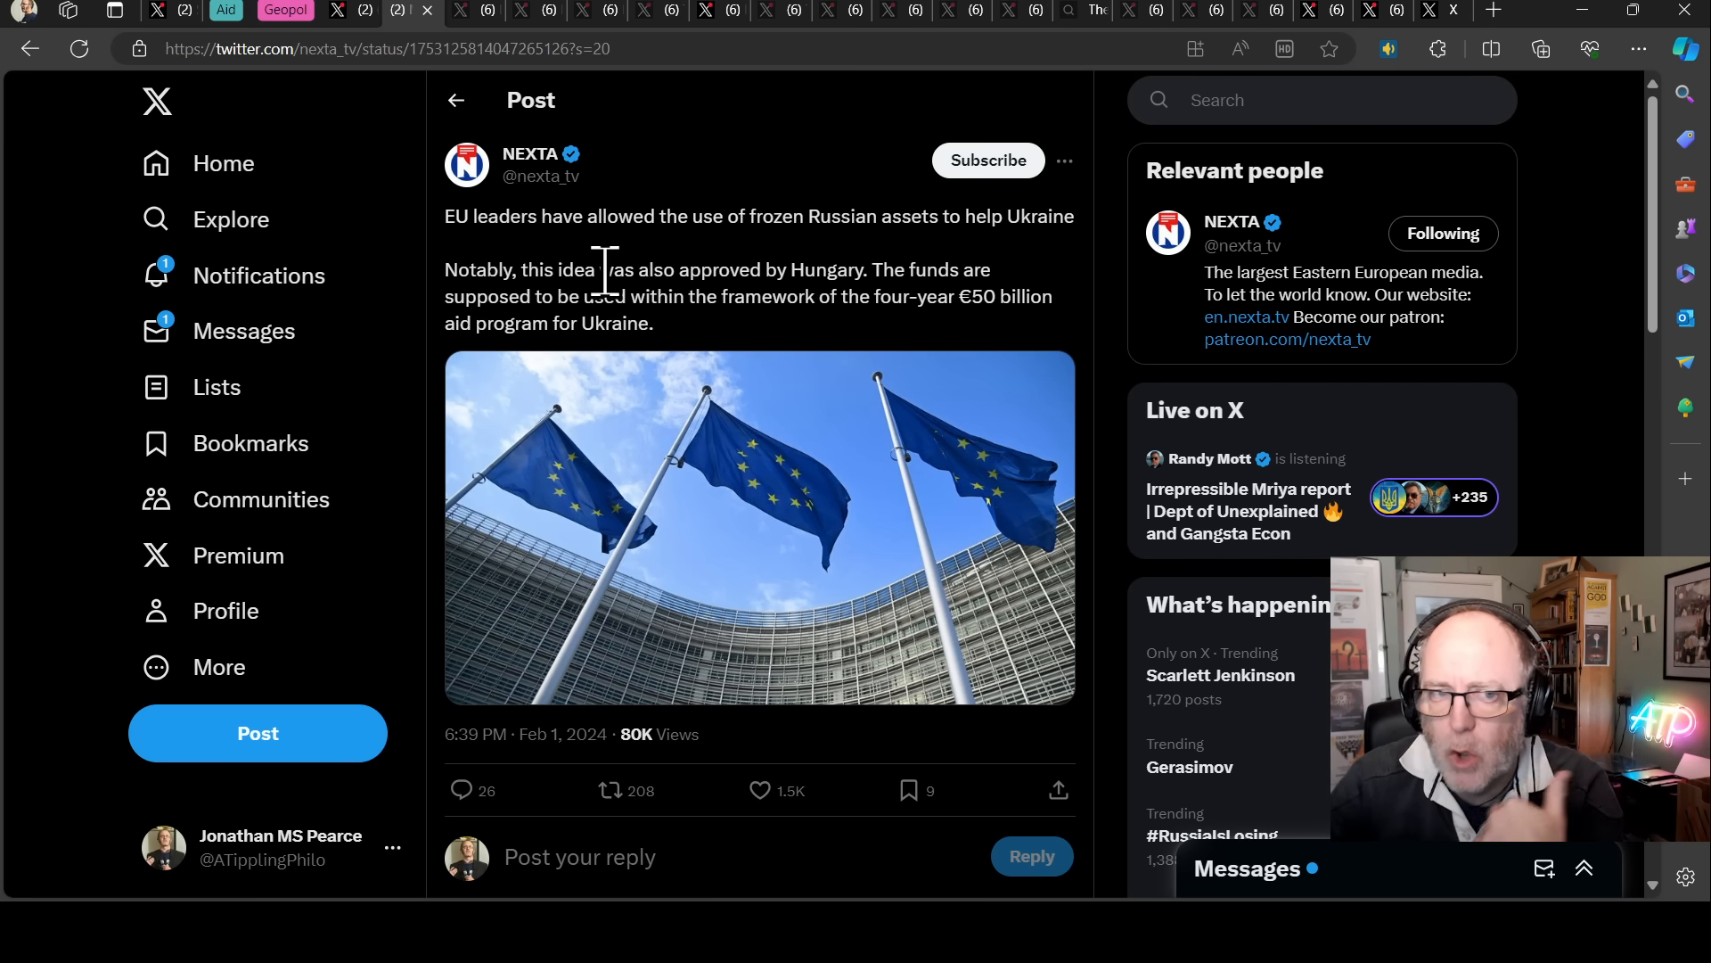
{"action": "left_click", "coordinate": [468, 16]}
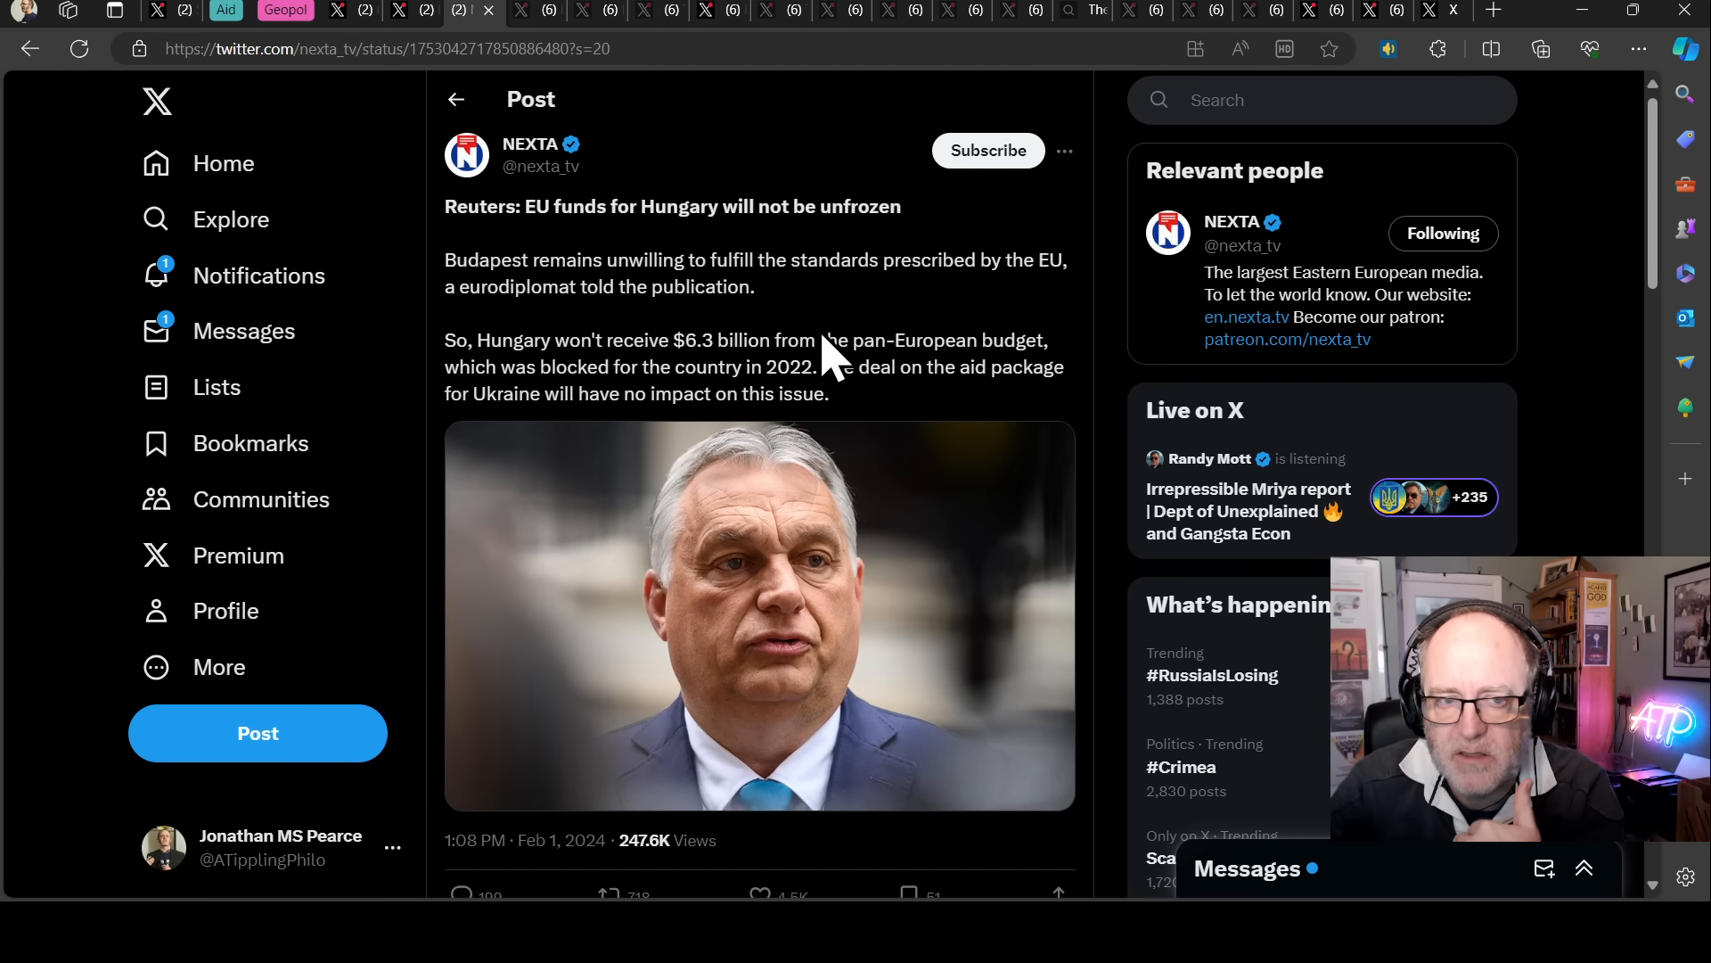
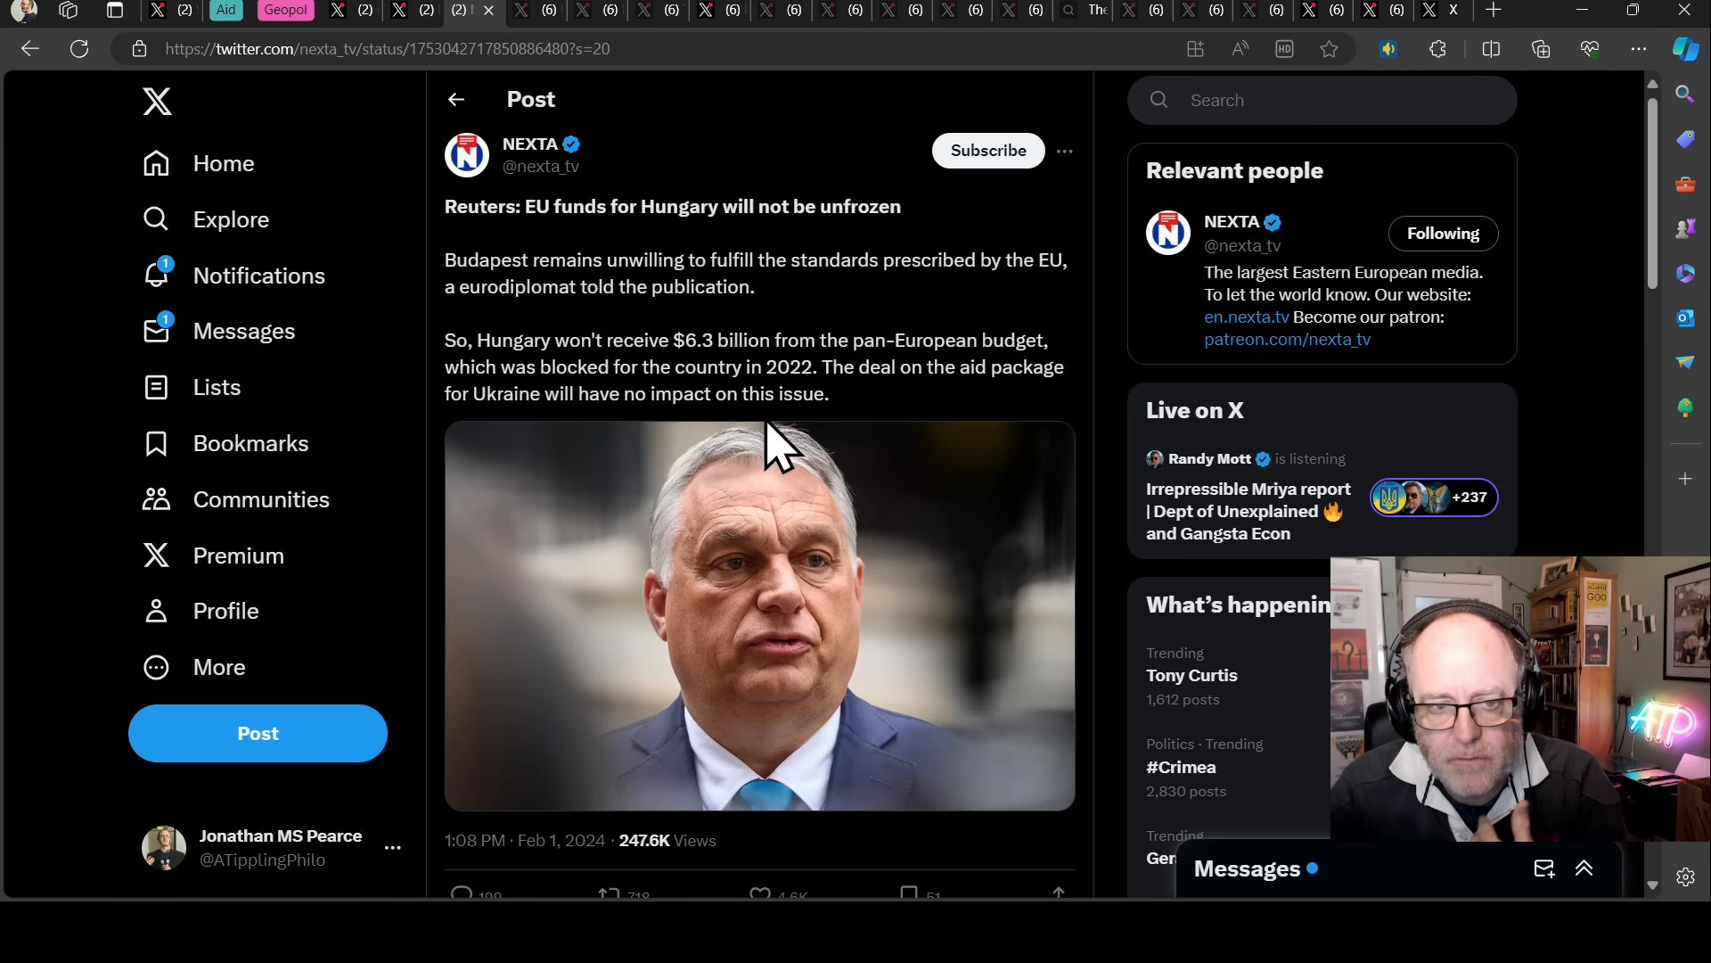
Switch to the Daniel Freund post about Tusk slamming Orban in five statements.
{"action": "left_click", "coordinate": [530, 11]}
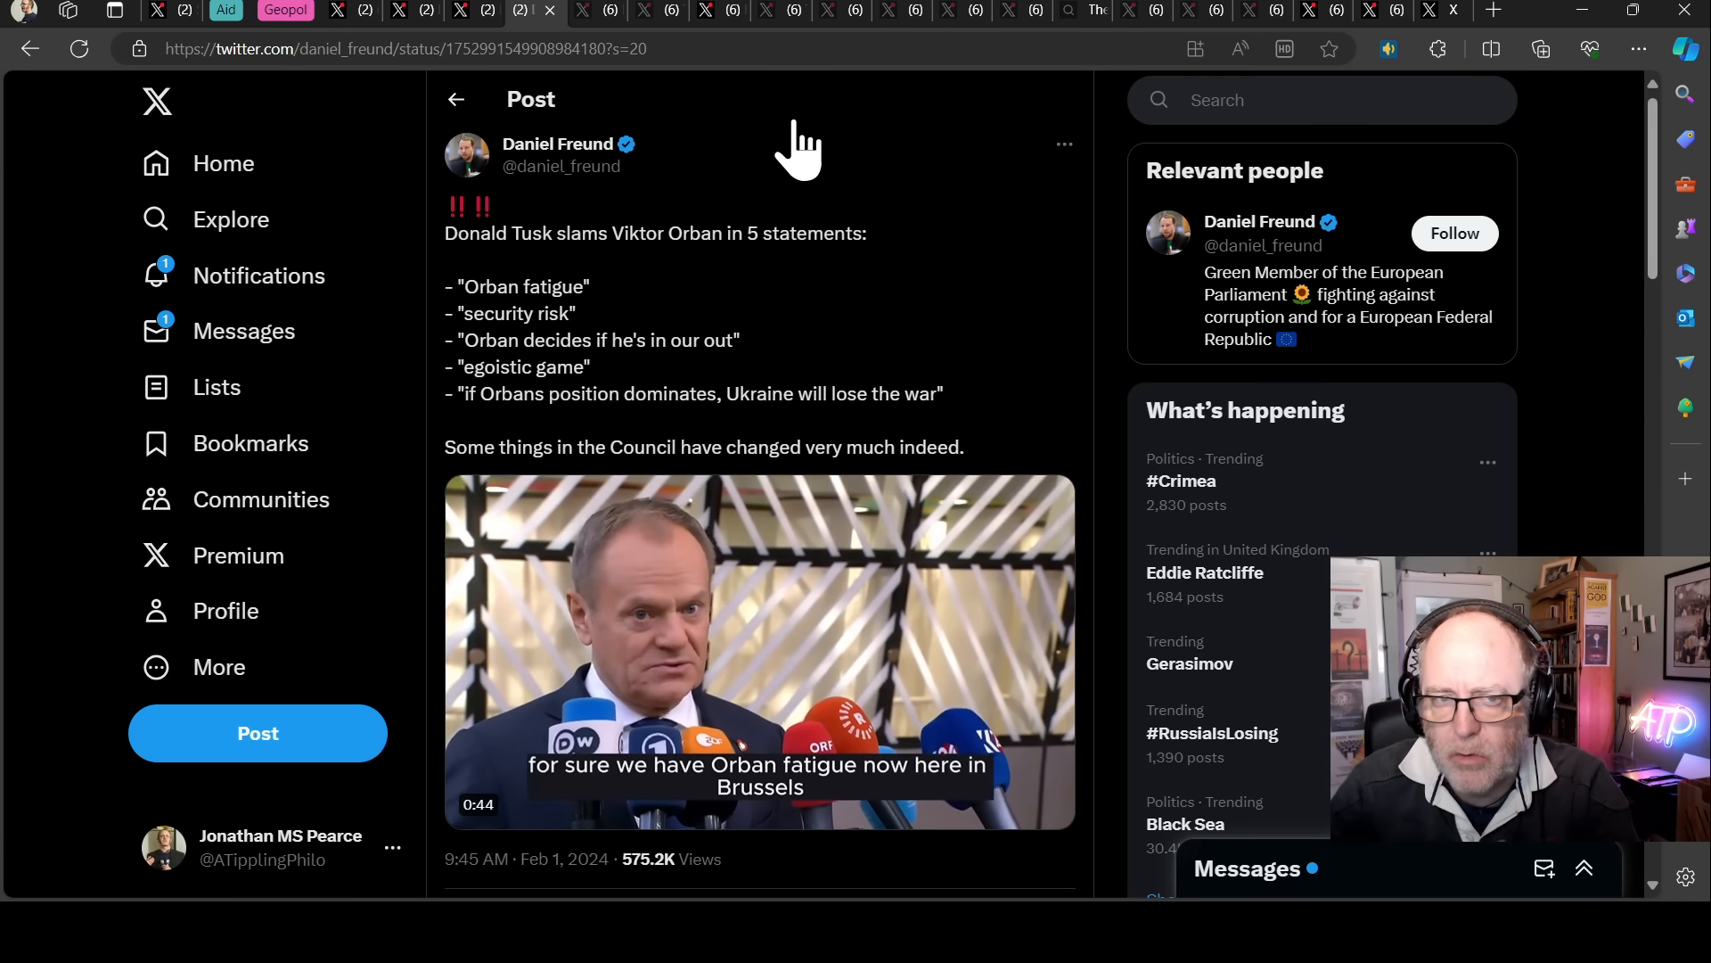
Switch to the NOELreports post on US lawmakers urging Hungary to approve Sweden's NATO bid.
{"action": "left_click", "coordinate": [600, 14]}
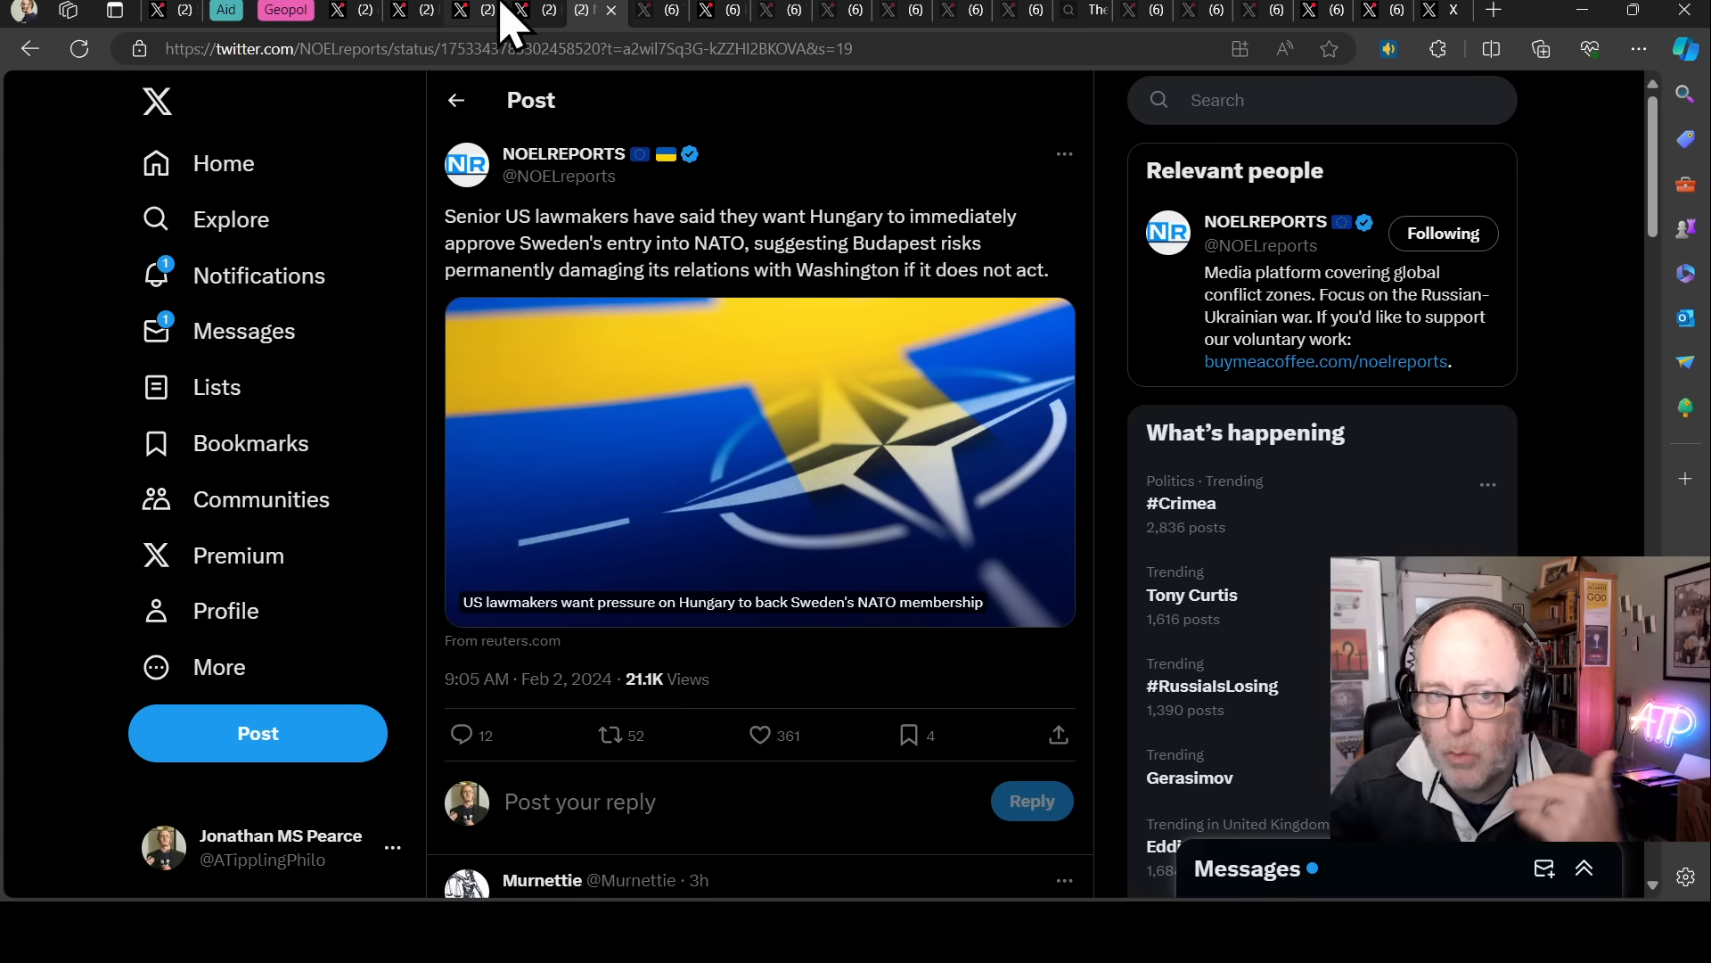
Show the Kyiv Independent Hungary post and its full reply quoting Ben Cardin on the visa waiver program.
{"action": "left_click", "coordinate": [656, 11]}
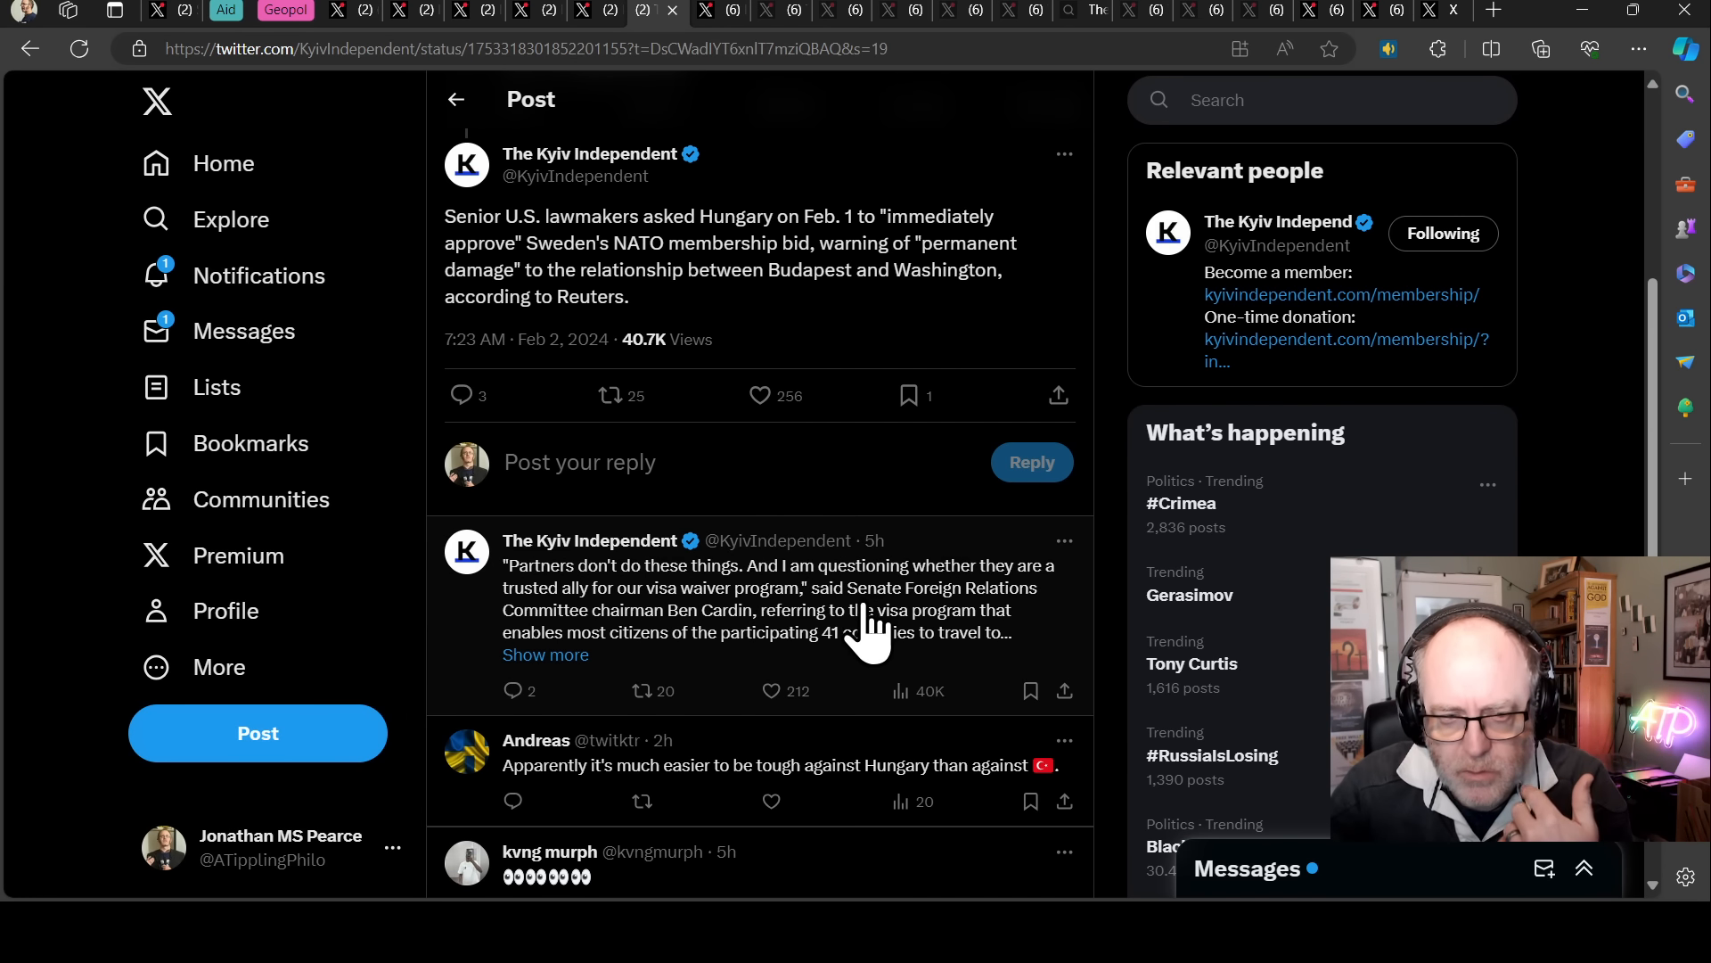
{"action": "left_click", "coordinate": [545, 656]}
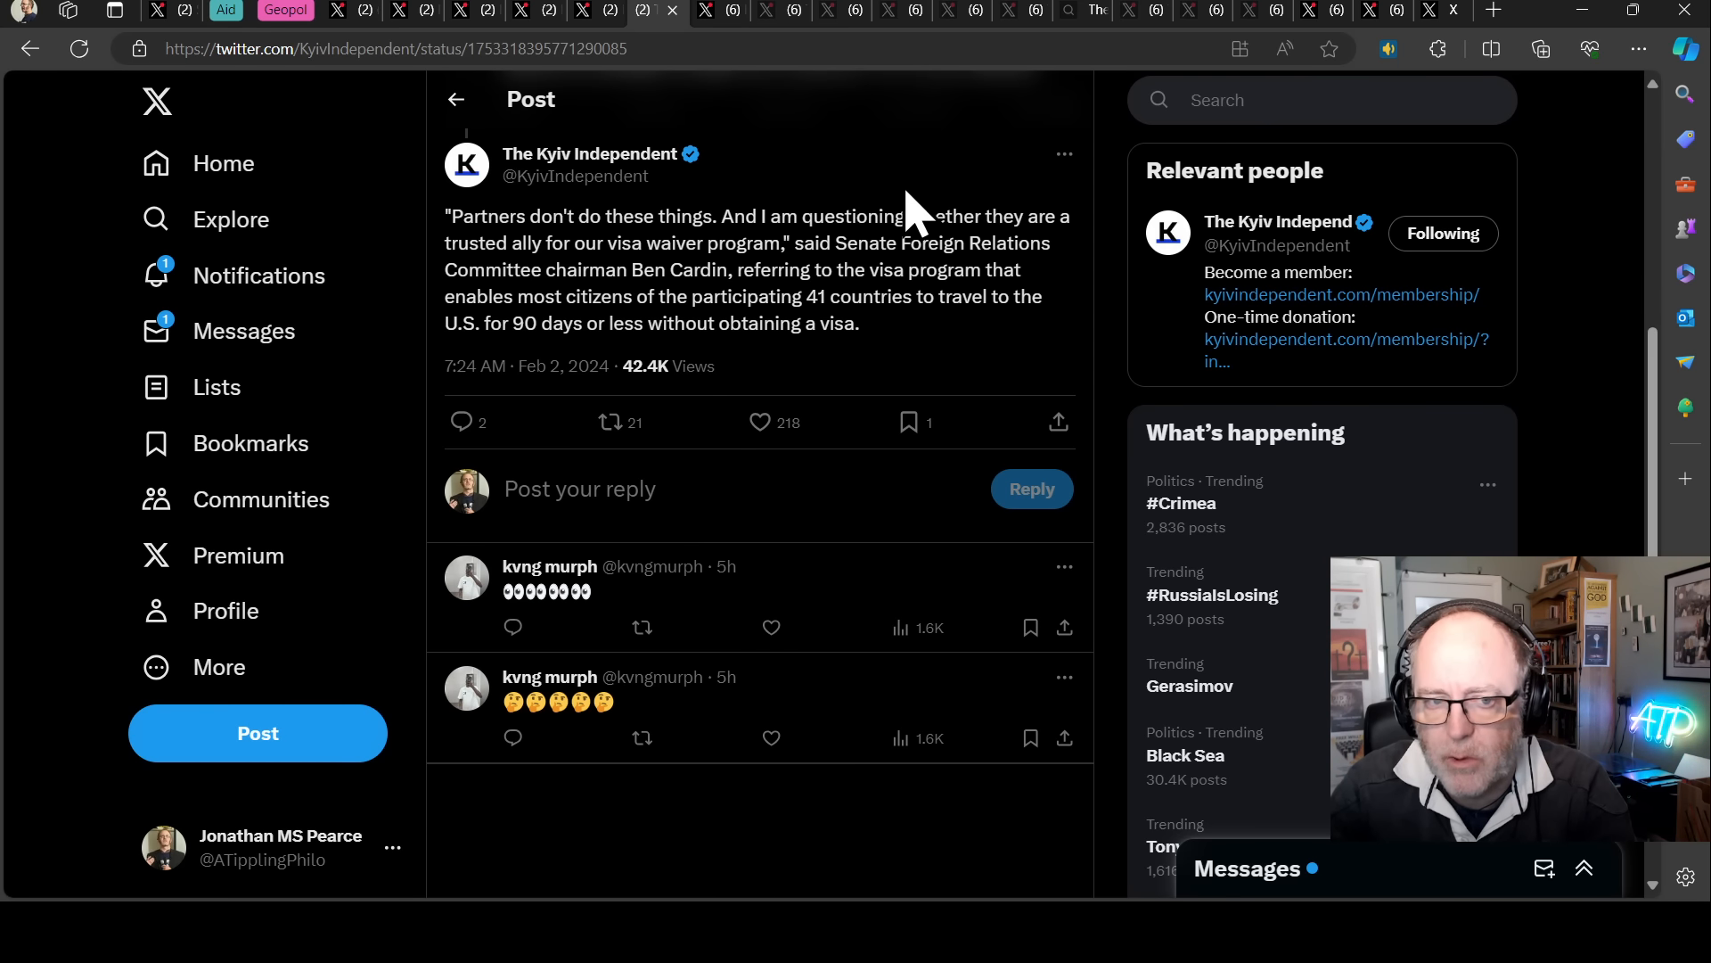
Show the Ukraine–Canada security guarantees post, then the Tim White post on the Ukraine aid vote.
{"action": "left_click", "coordinate": [728, 10]}
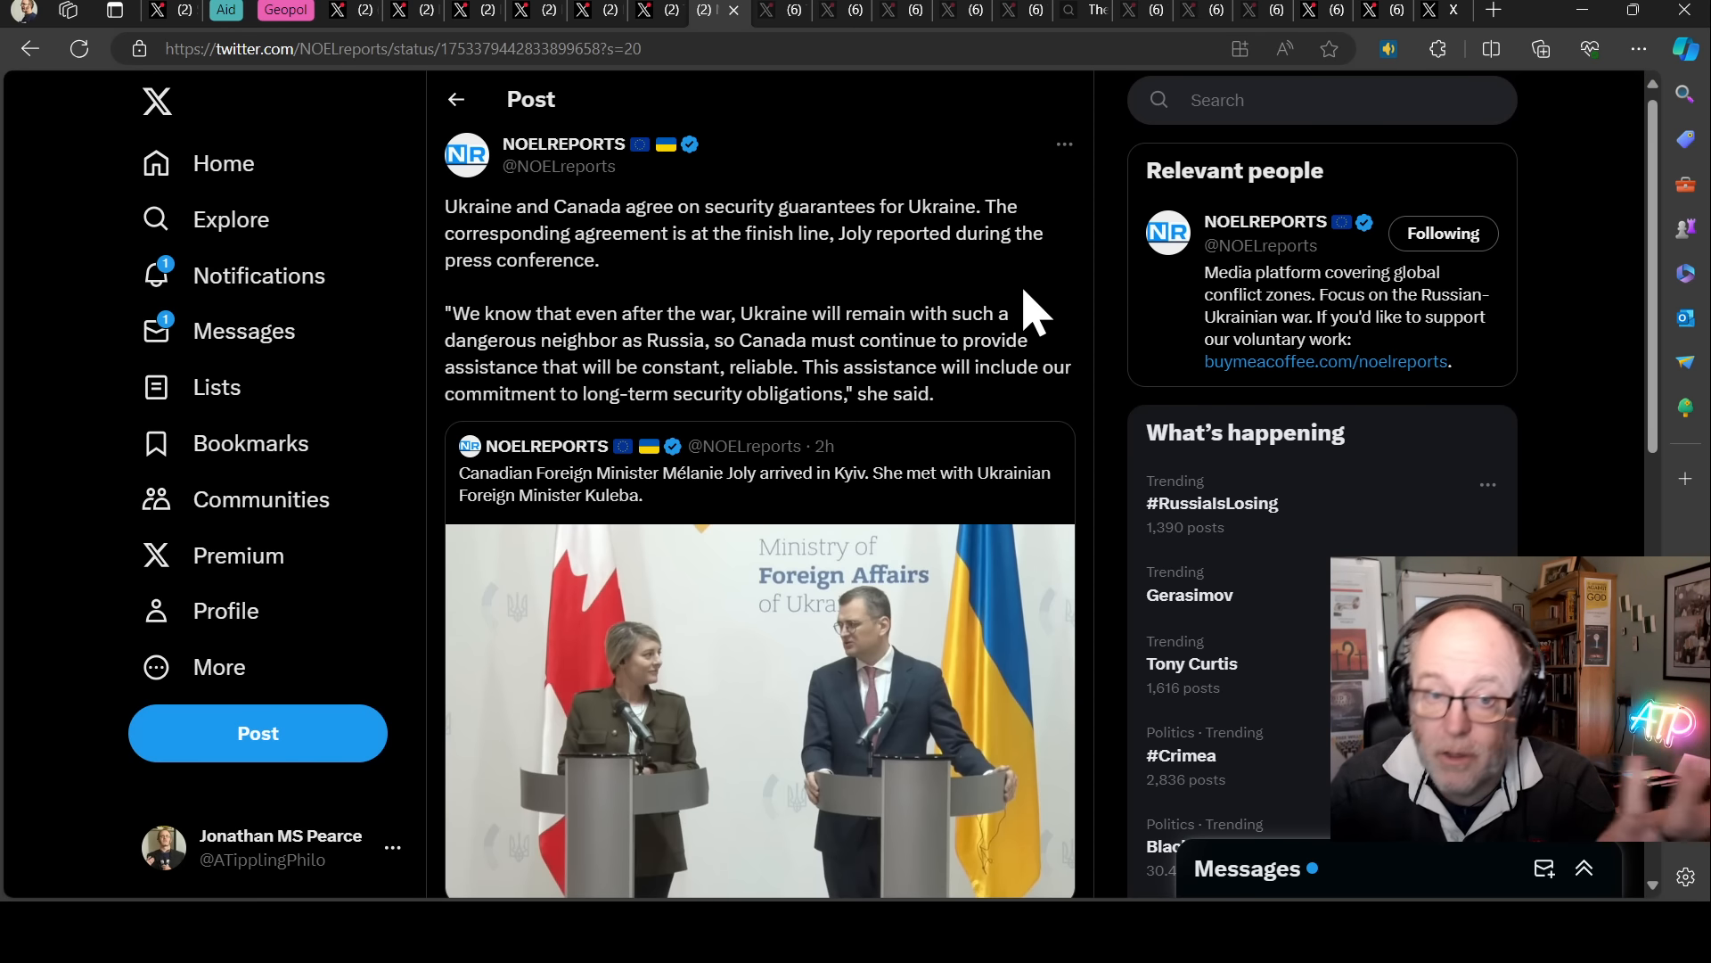
{"action": "left_click", "coordinate": [766, 11]}
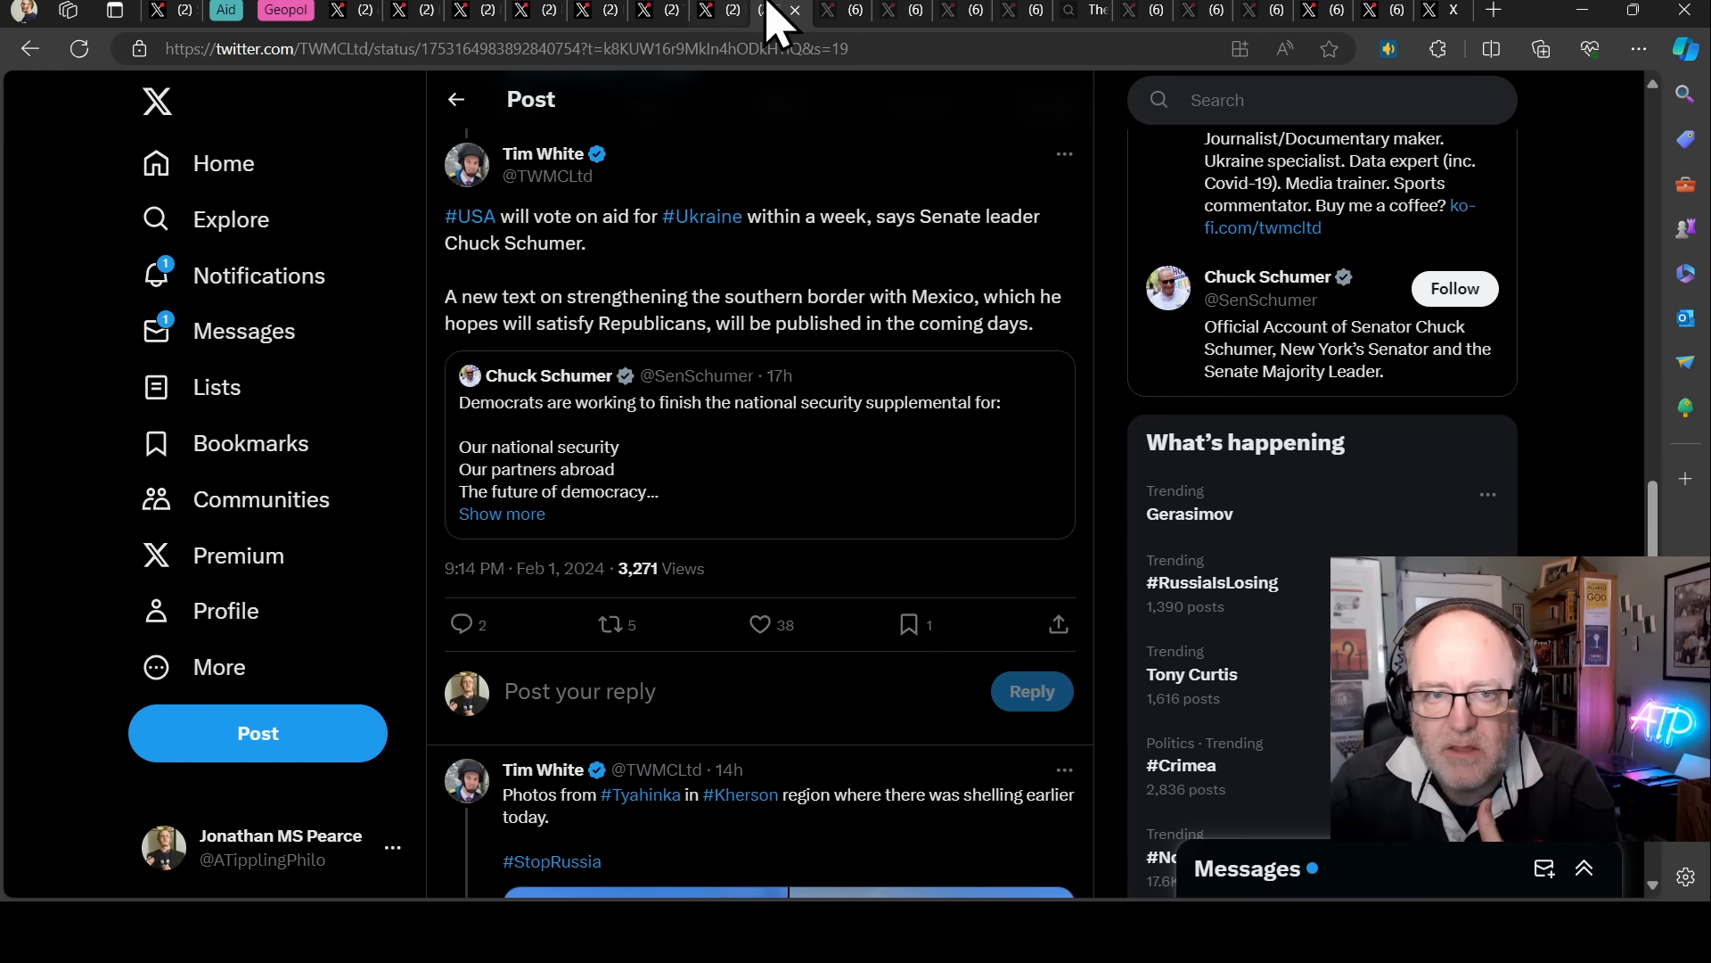
Switch to the MAKS 23 post on Johnson splitting Ukraine aid and border reform.
{"action": "left_click", "coordinate": [829, 10]}
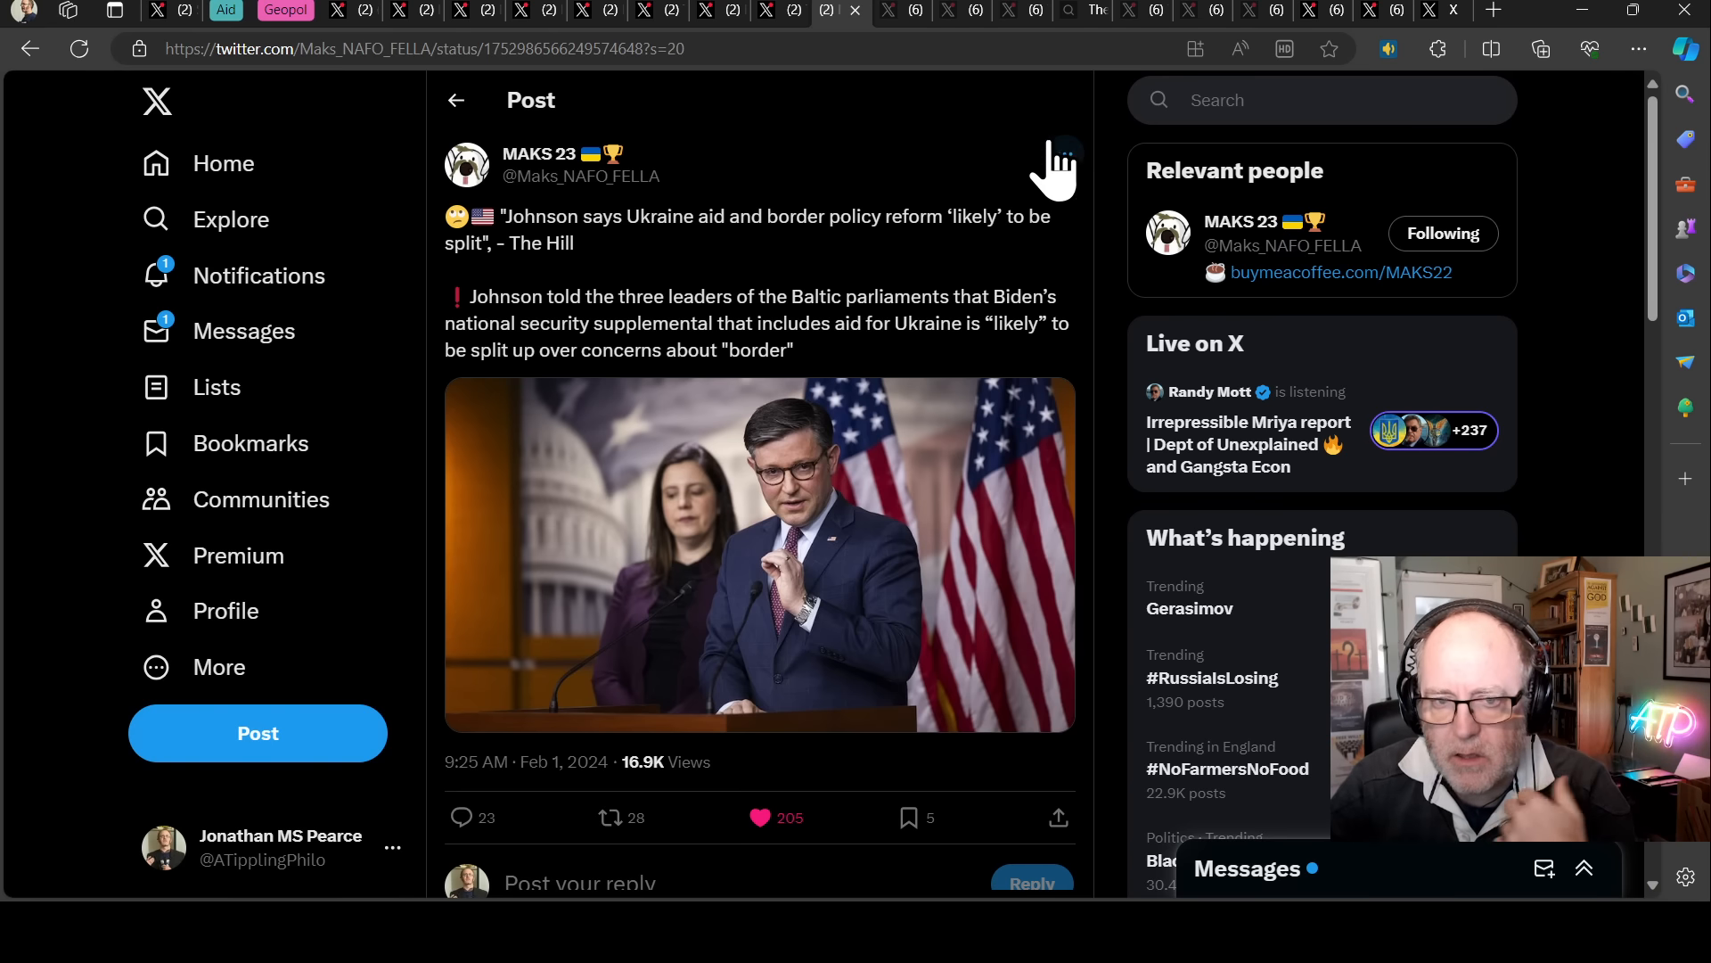
Show the NOELreports Schumer Senate-vote post, then the NEXTA post on AfD deputies and FSB curators.
{"action": "left_click", "coordinate": [899, 11]}
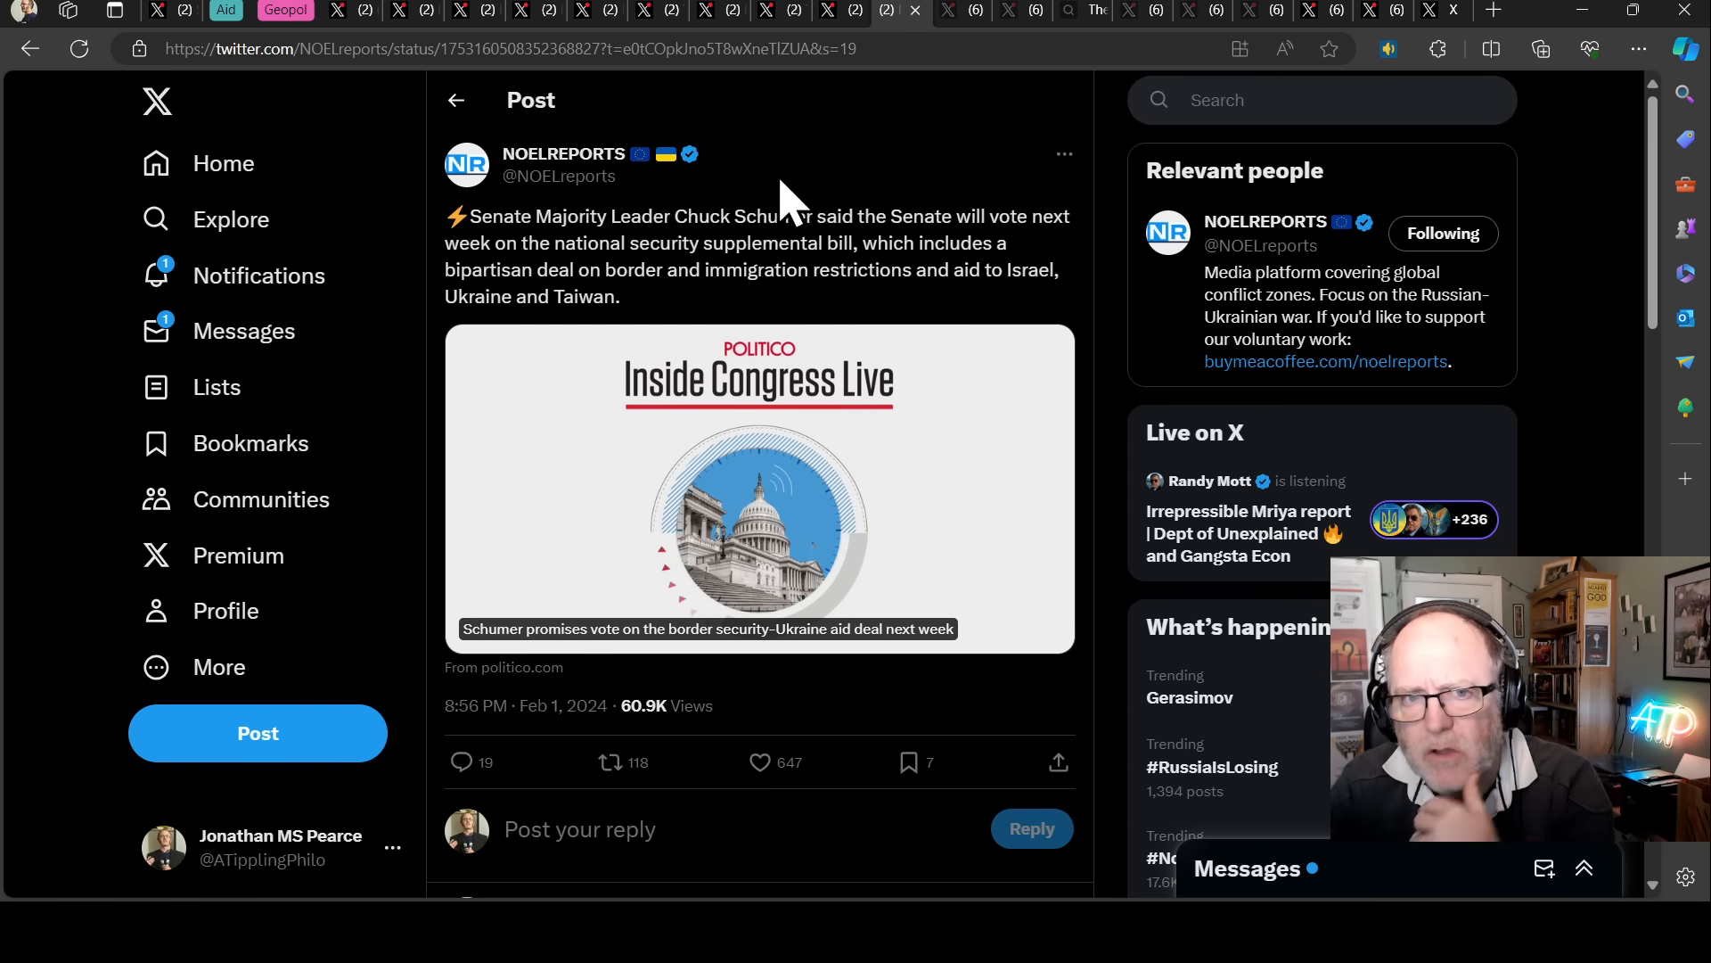
{"action": "left_click", "coordinate": [964, 11]}
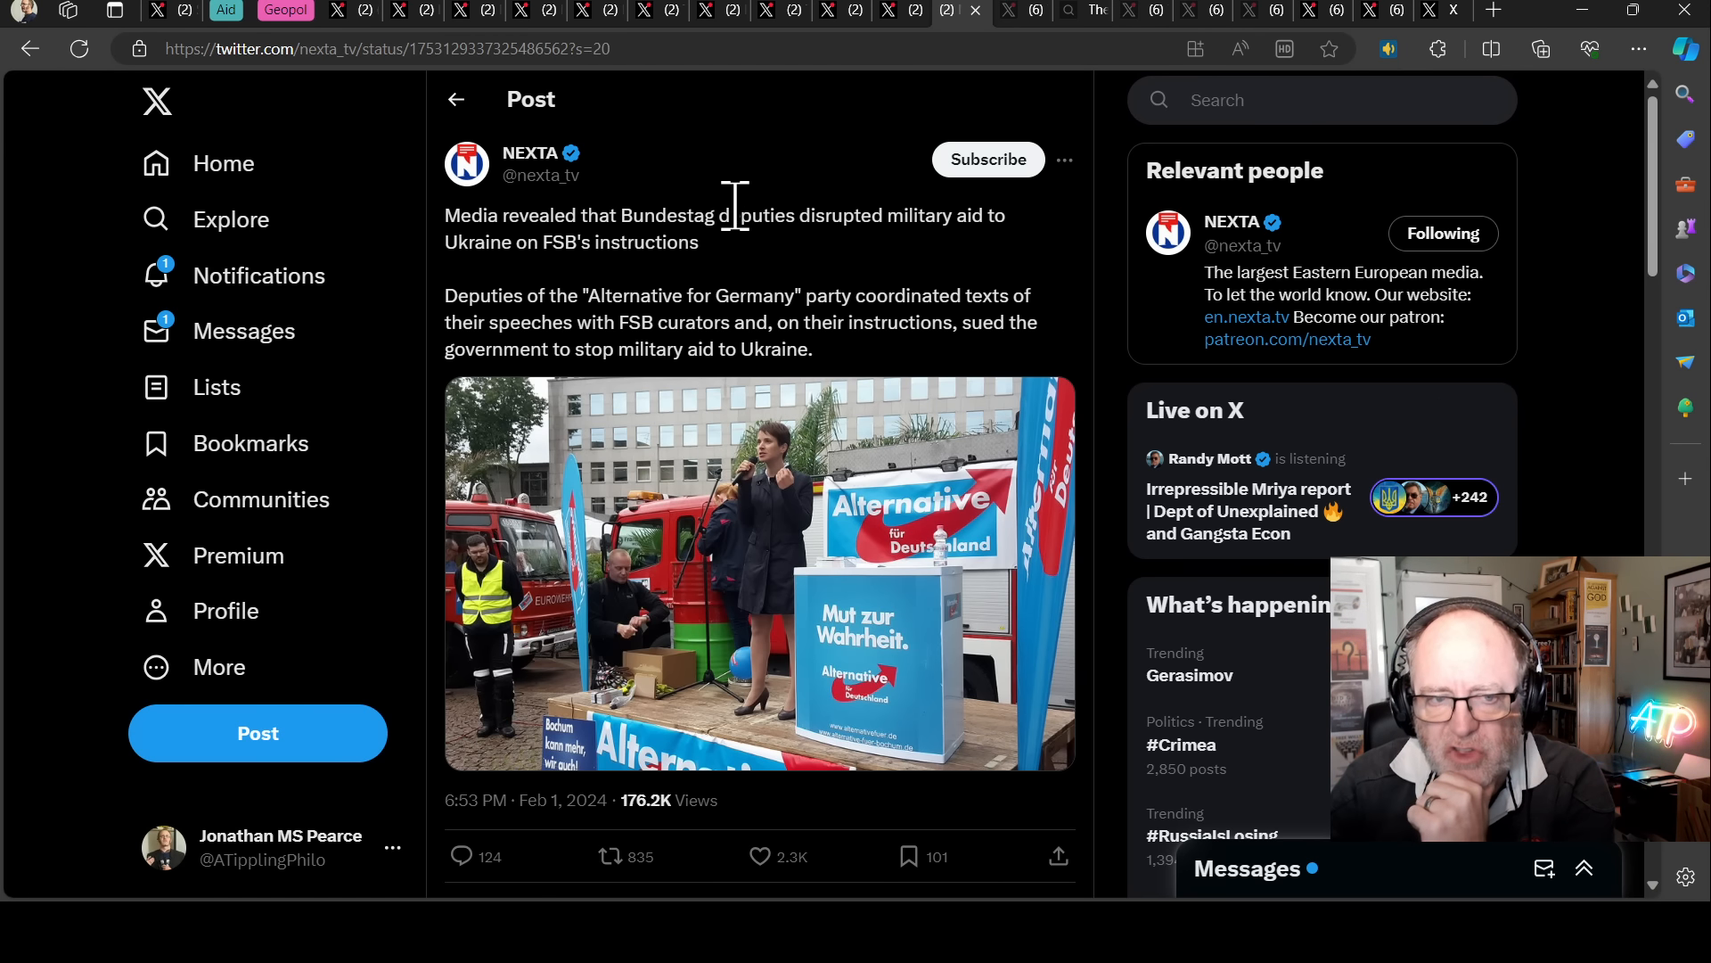
{"action": "scroll", "coordinate": [746, 227], "scroll_direction": "down", "scroll_amount": 1}
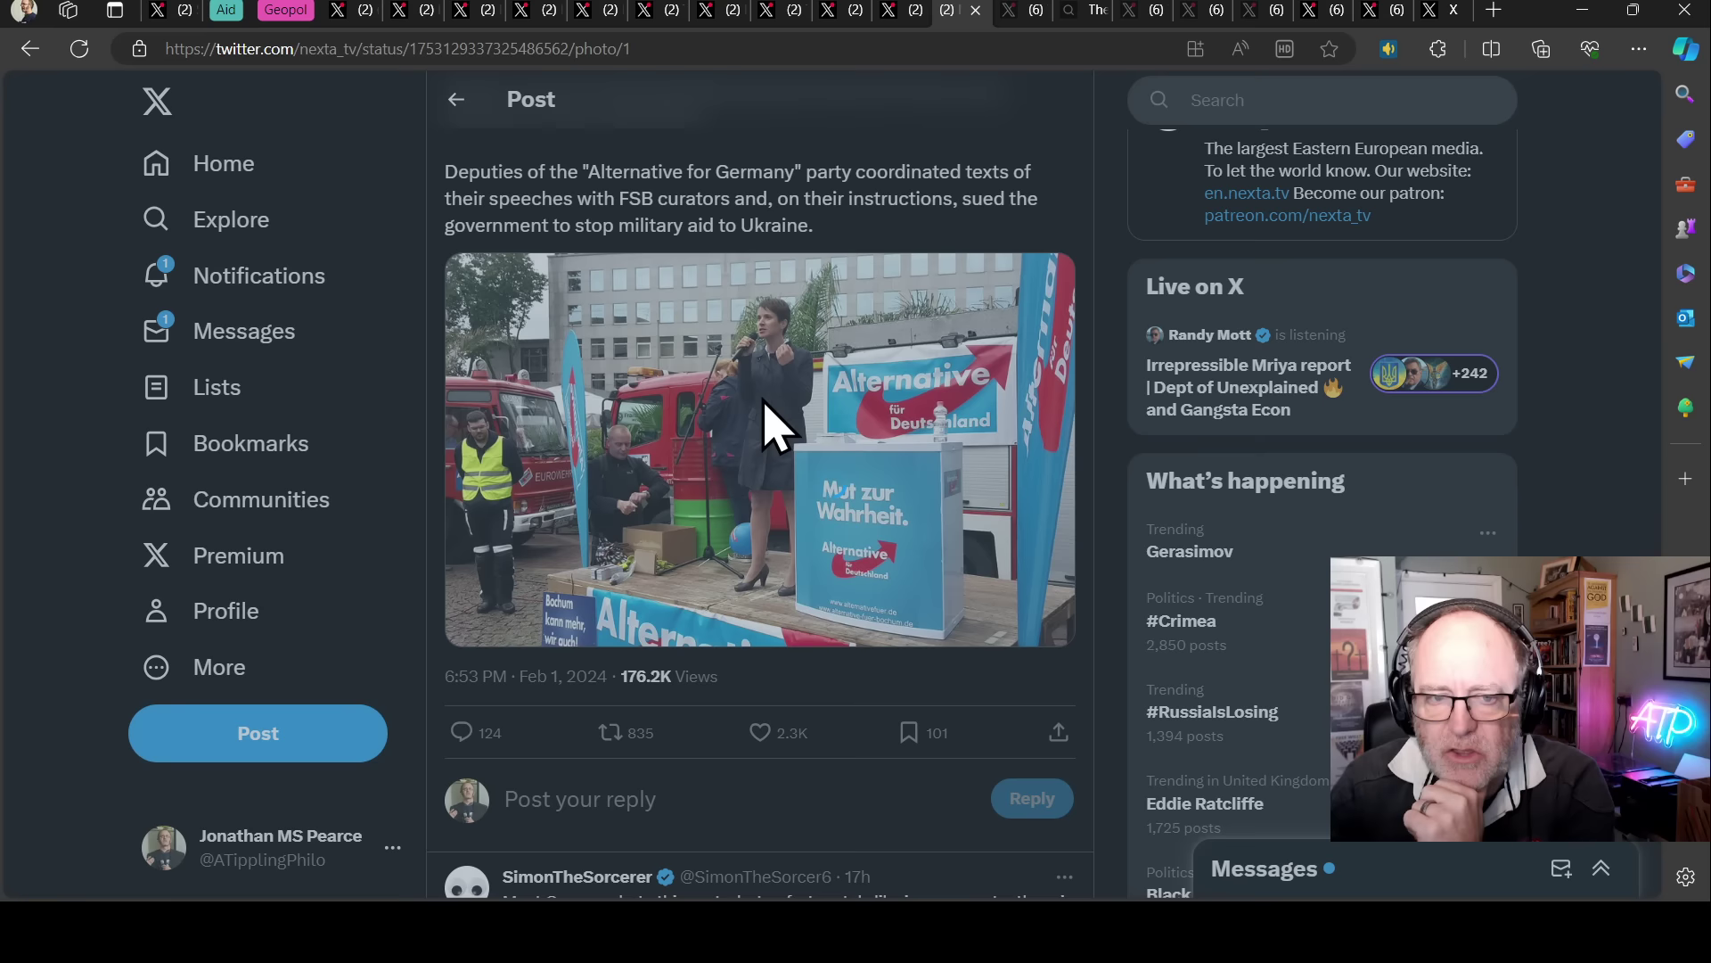
Enlarge the AfD rally photo attached to the NEXTA post to full size.
{"action": "left_click", "coordinate": [763, 425]}
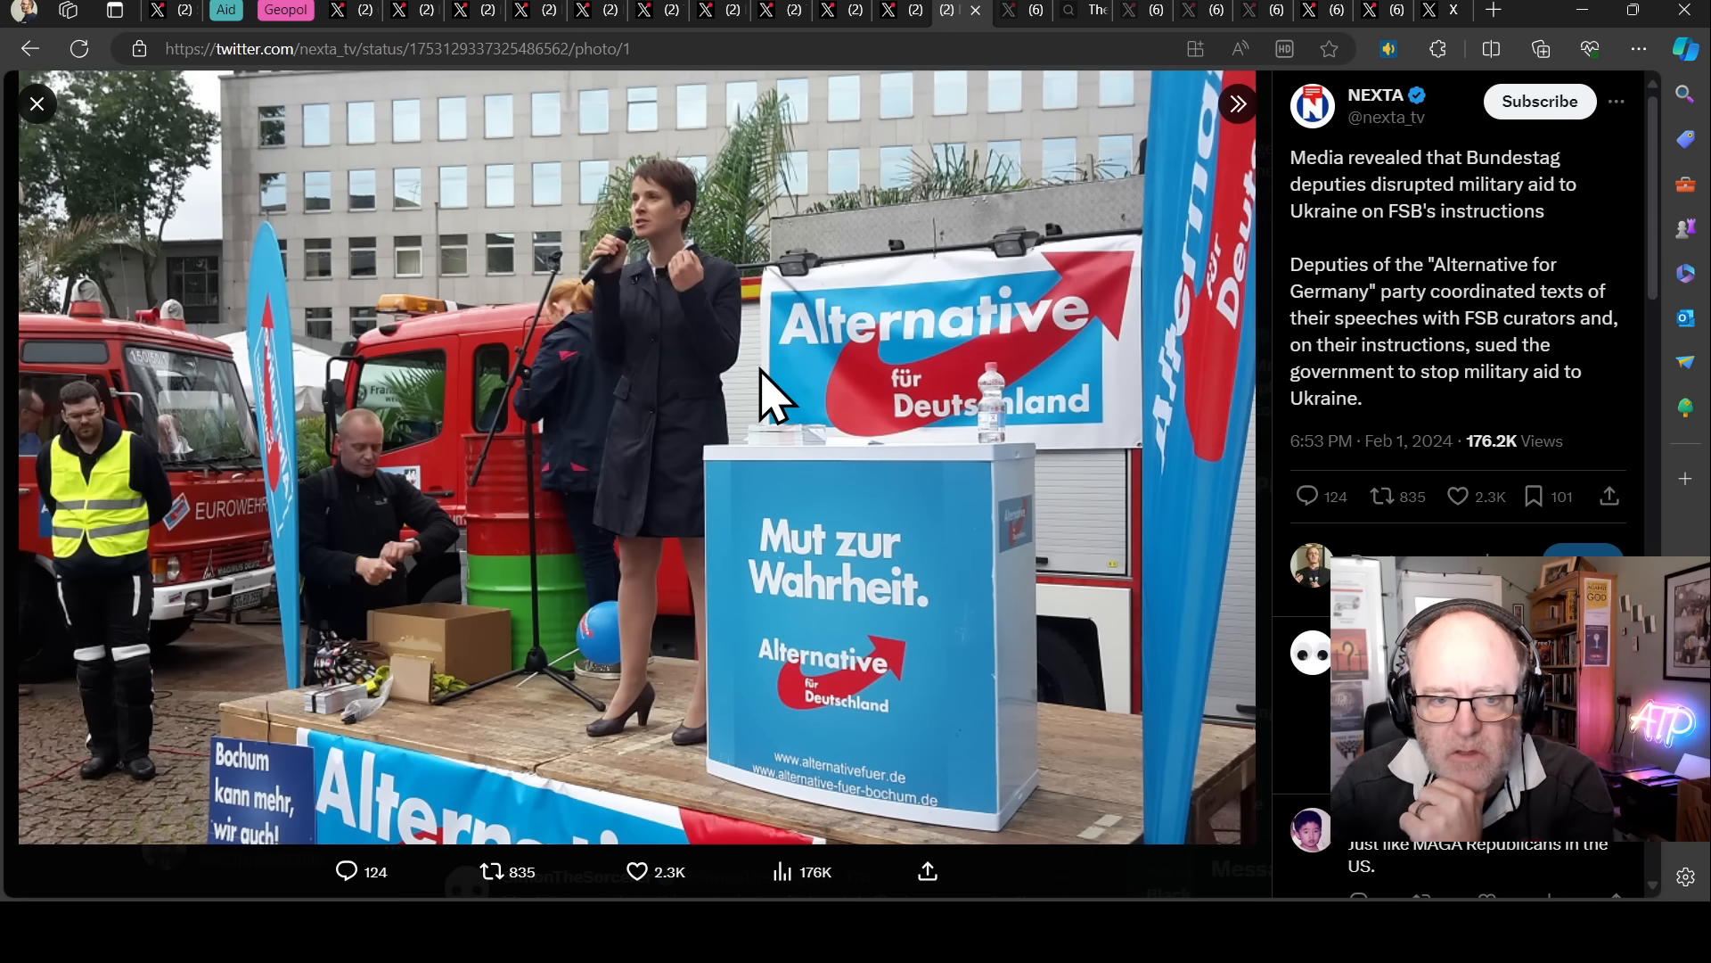
Switch to the Tim White post linking The Insider's report on Russia and the AfD.
{"action": "left_click", "coordinate": [1010, 10]}
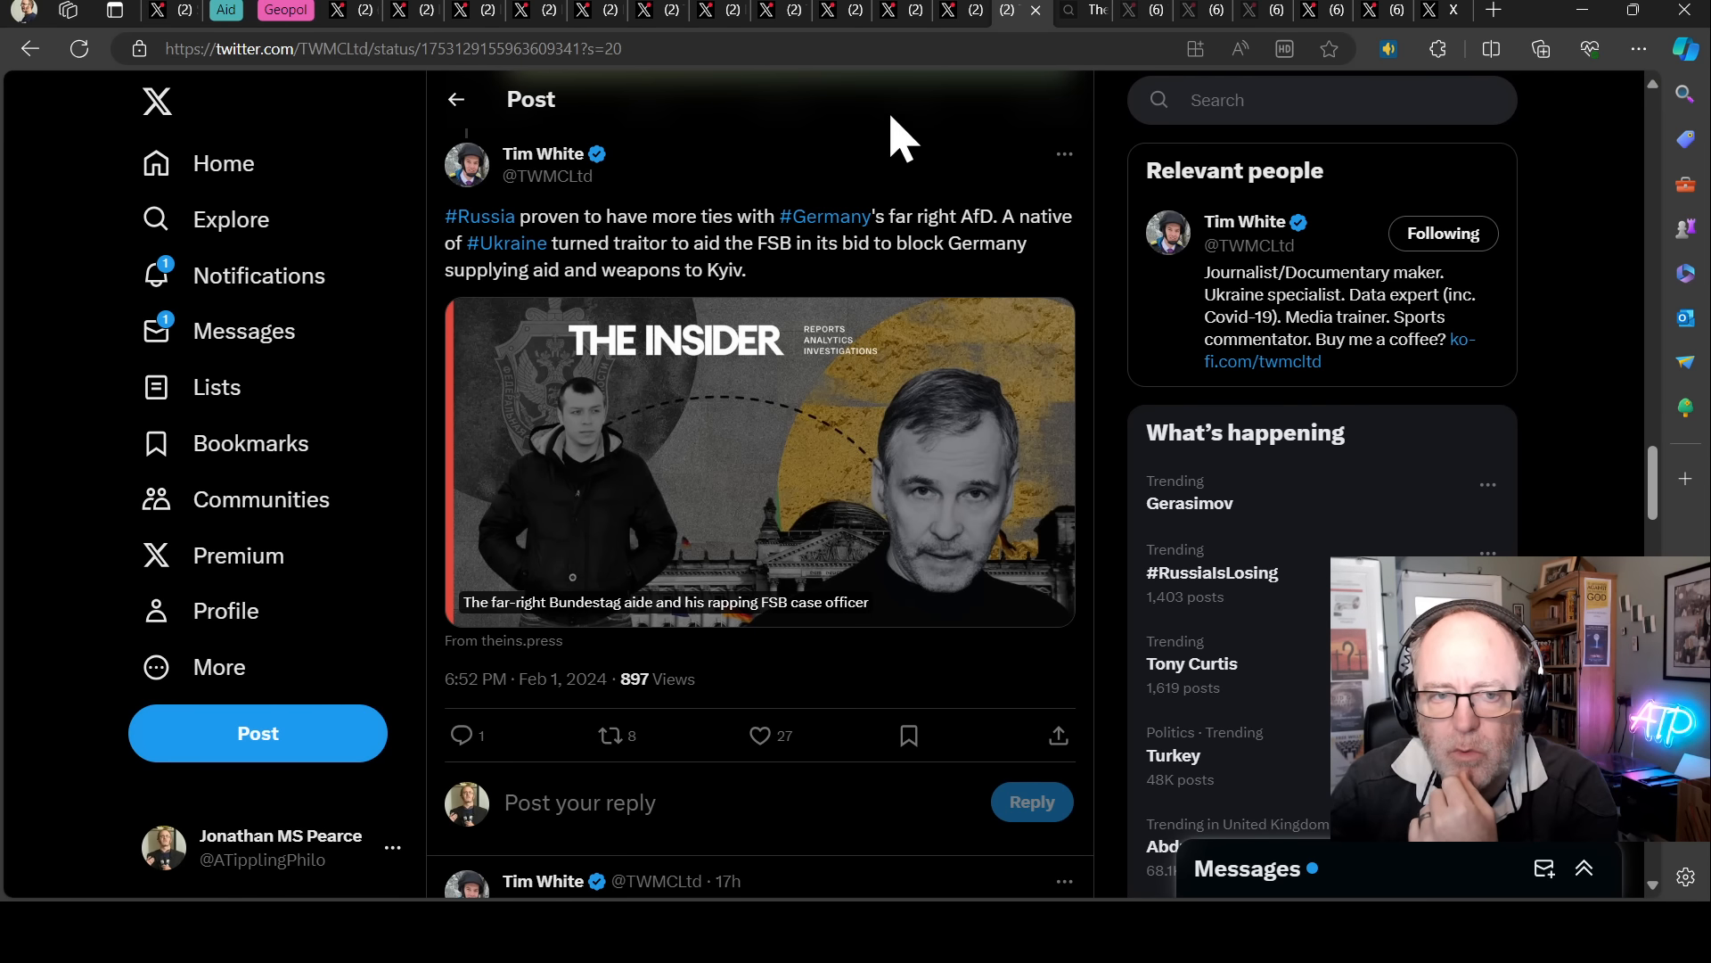
{"action": "left_click", "coordinate": [1094, 14]}
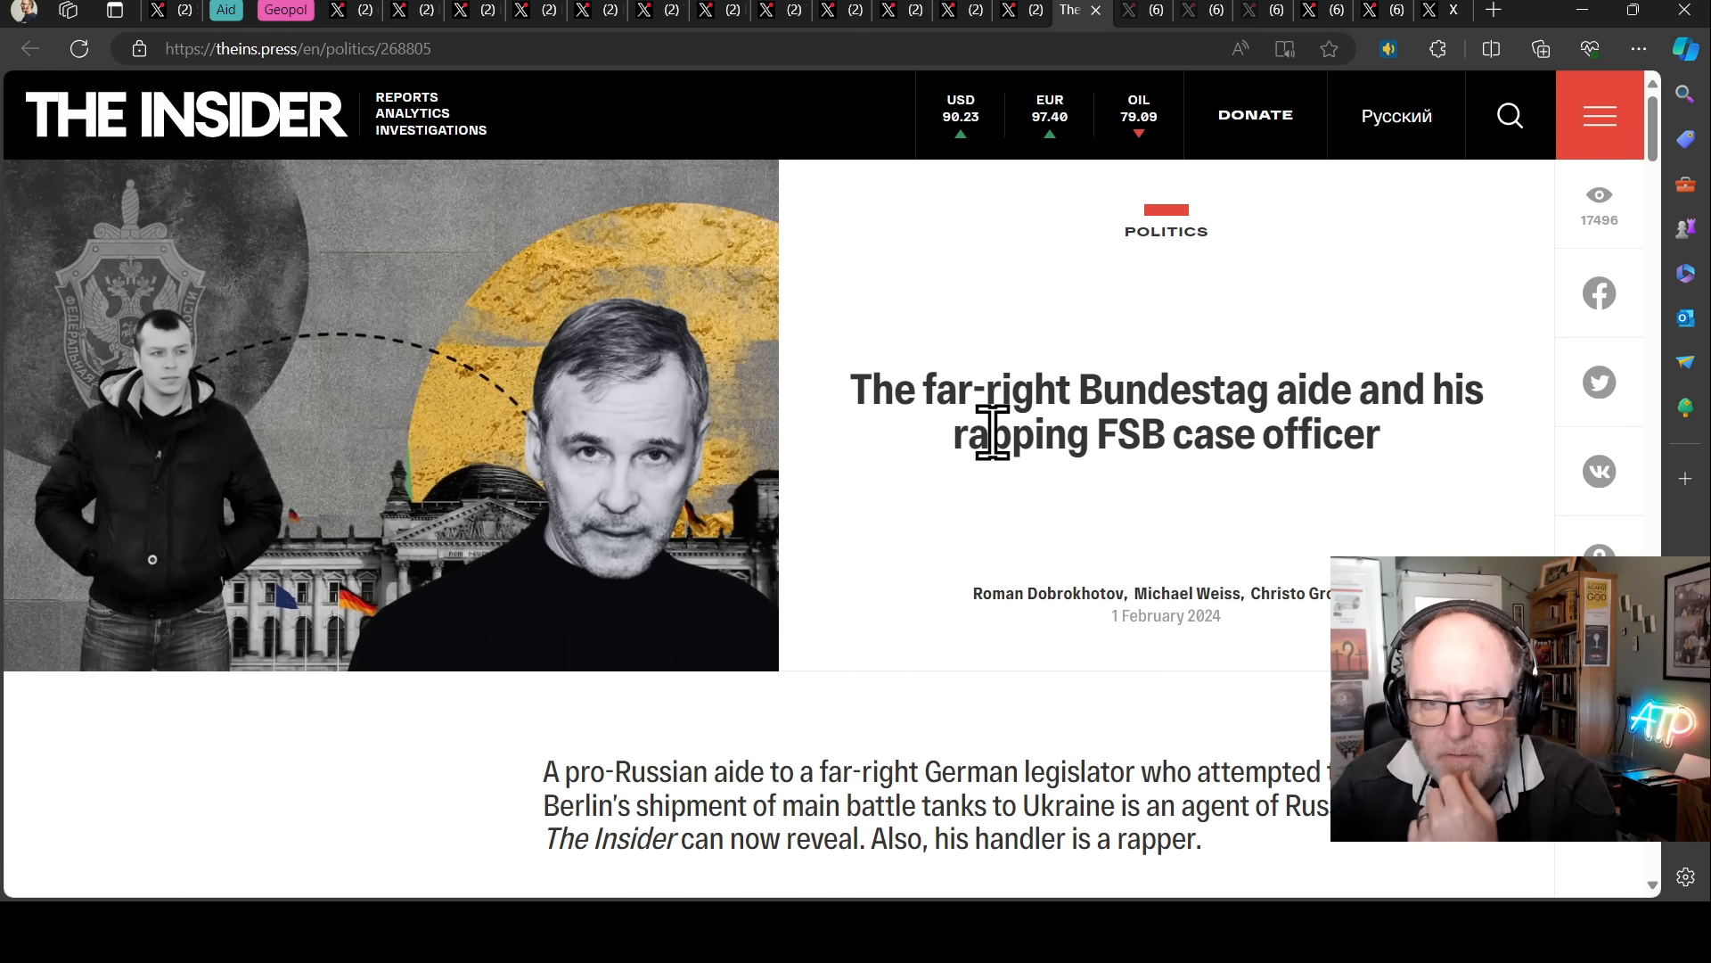
{"action": "scroll", "coordinate": [992, 430], "scroll_direction": "down", "scroll_amount": 1}
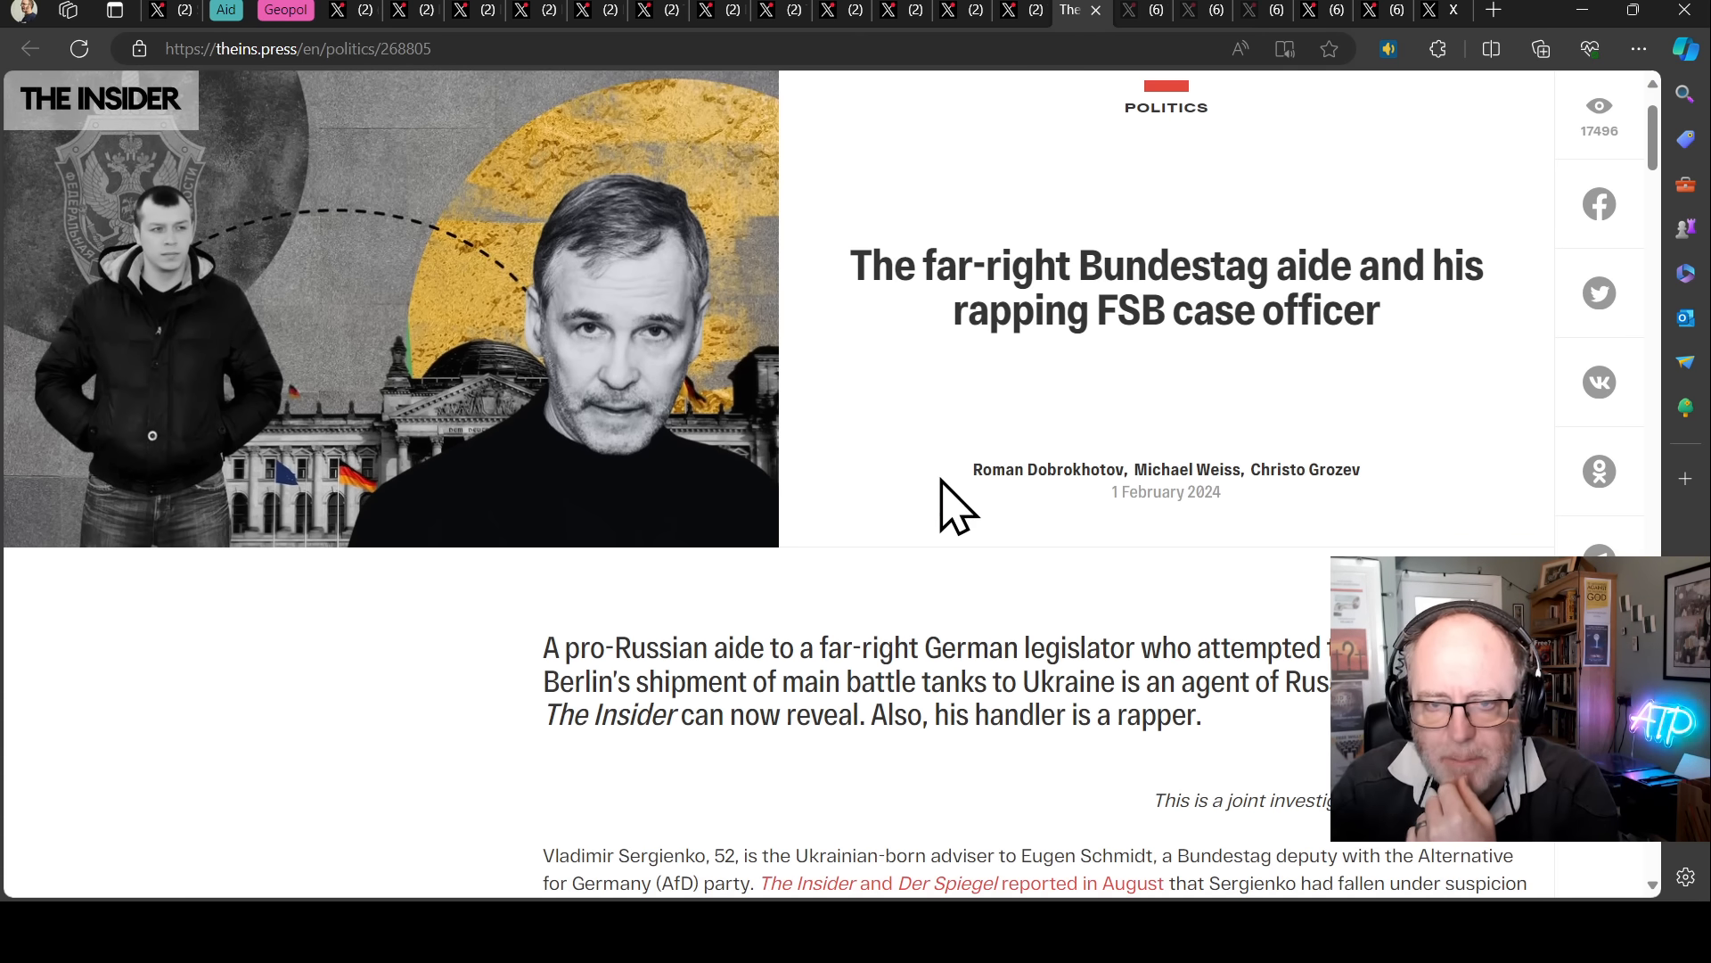
{"action": "scroll", "coordinate": [891, 549], "scroll_direction": "down", "scroll_amount": 1}
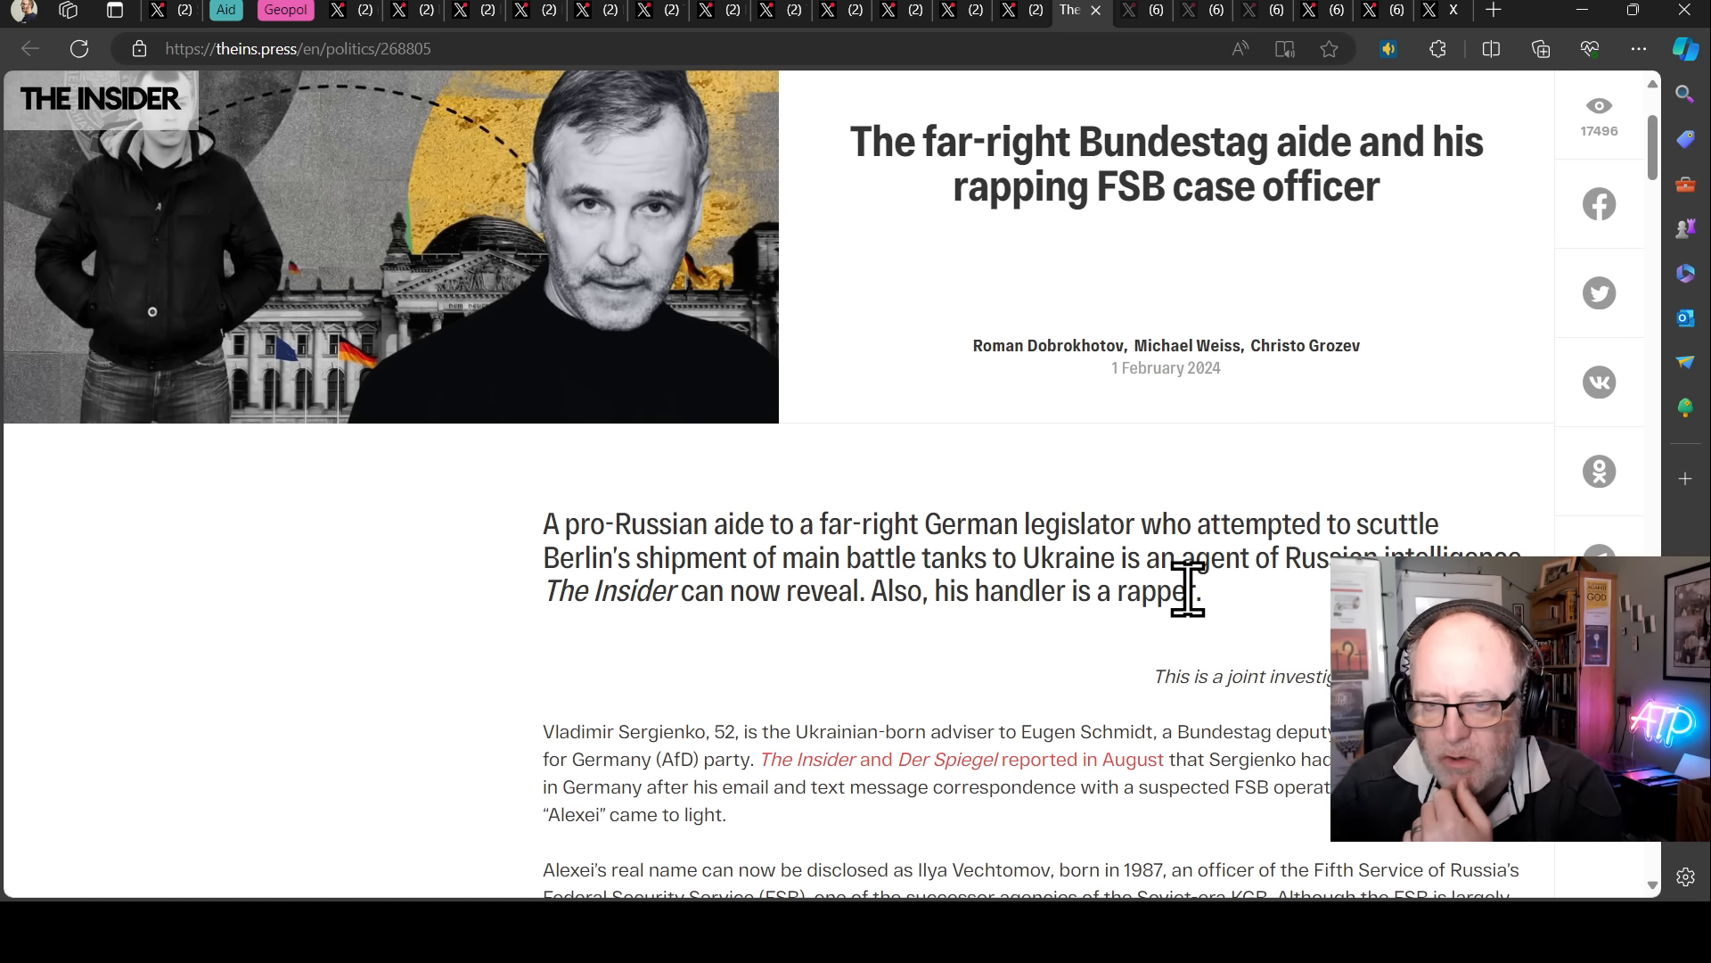
{"action": "scroll", "coordinate": [1188, 589], "scroll_direction": "down", "scroll_amount": 2}
{"action": "scroll", "coordinate": [1188, 536], "scroll_direction": "down", "scroll_amount": 1}
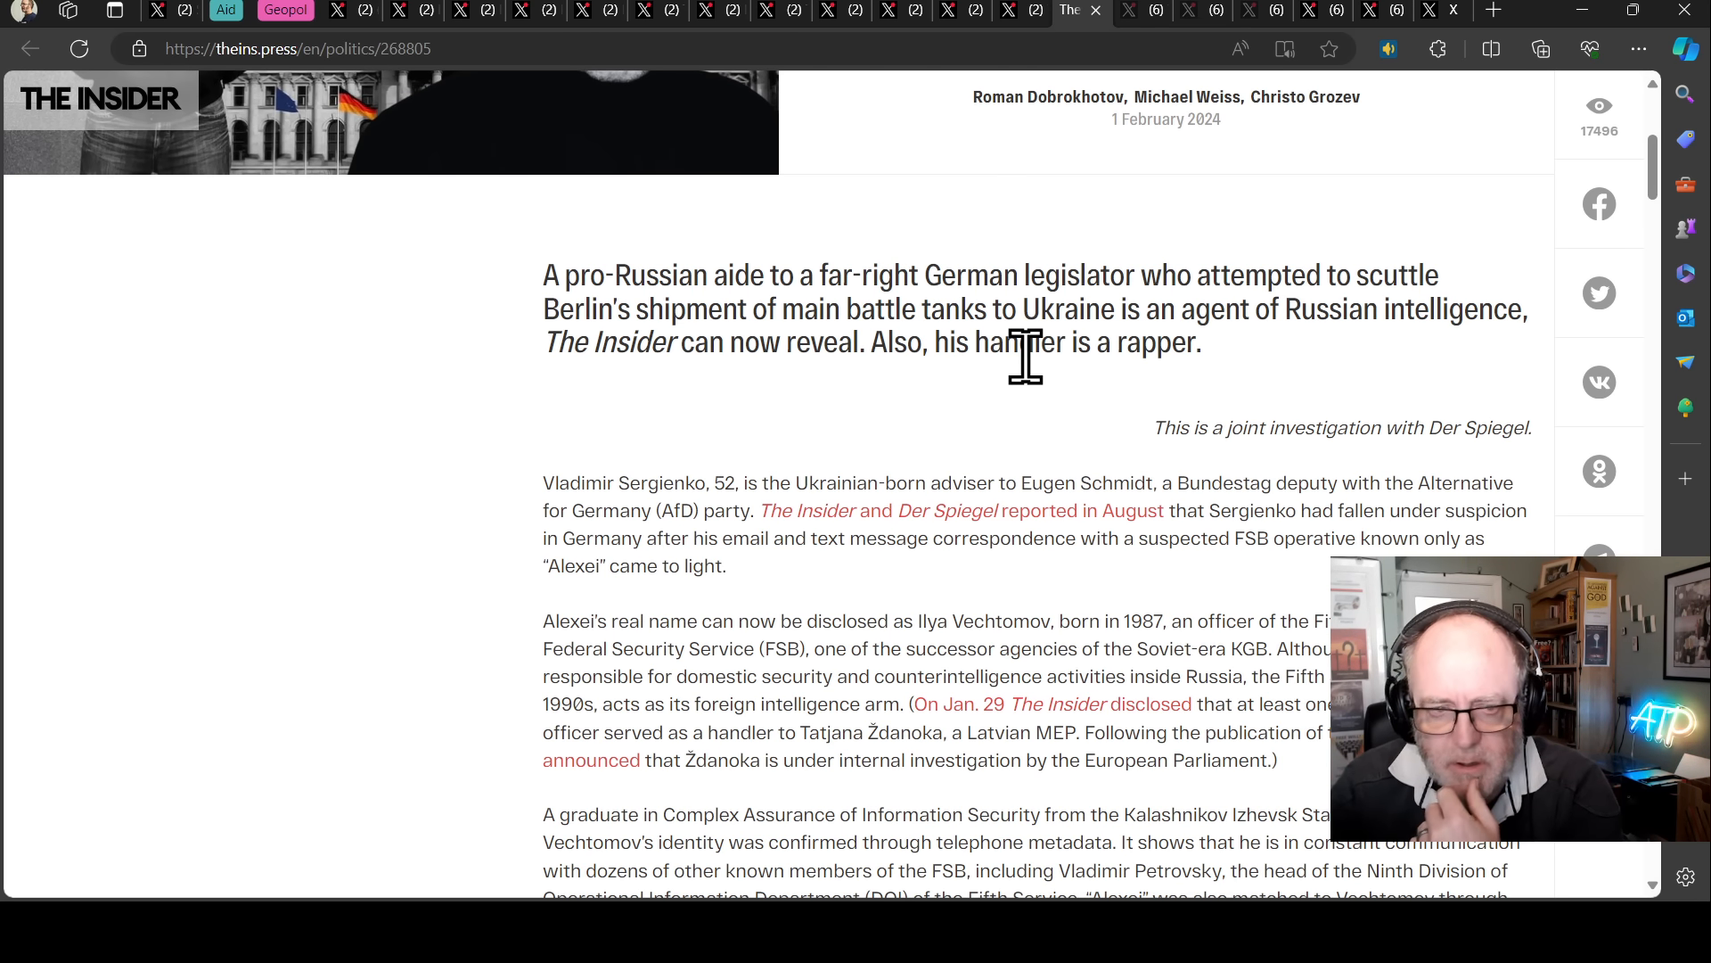
{"action": "scroll", "coordinate": [1028, 358], "scroll_direction": "down", "scroll_amount": 4}
{"action": "scroll", "coordinate": [1028, 359], "scroll_direction": "down", "scroll_amount": 4}
{"action": "scroll", "coordinate": [1026, 374], "scroll_direction": "down", "scroll_amount": 4}
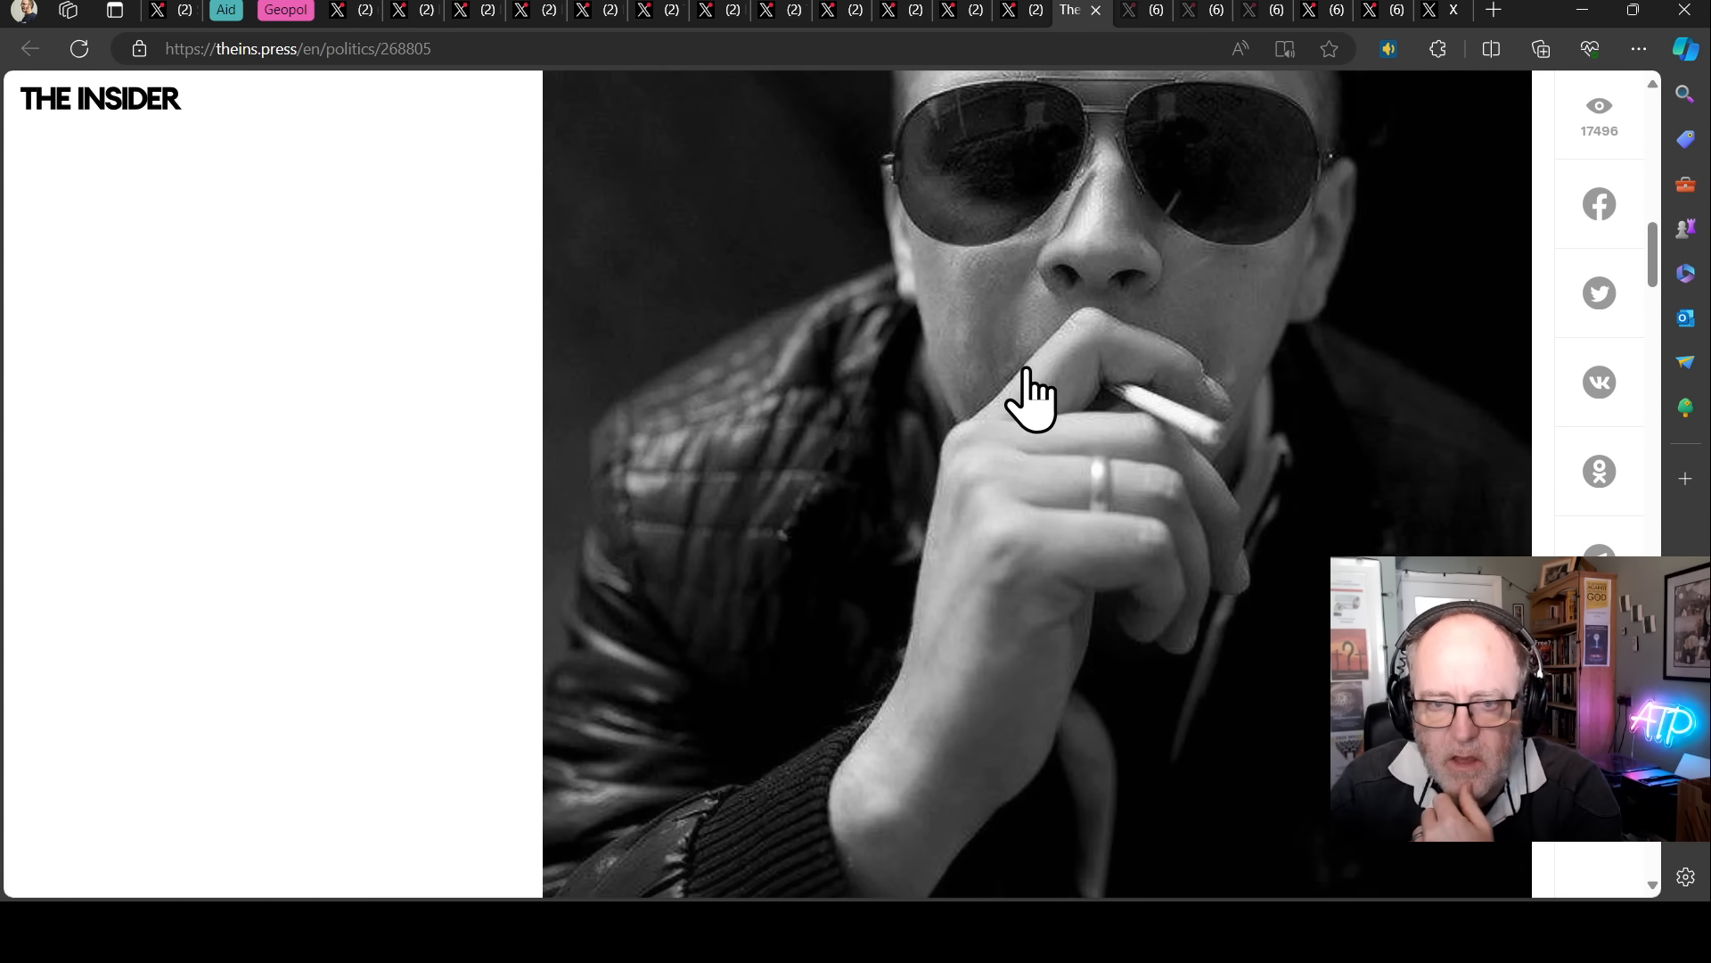
{"action": "scroll", "coordinate": [1037, 389], "scroll_direction": "down", "scroll_amount": 4}
{"action": "scroll", "coordinate": [1037, 388], "scroll_direction": "down", "scroll_amount": 4}
{"action": "scroll", "coordinate": [1037, 388], "scroll_direction": "down", "scroll_amount": 4}
{"action": "scroll", "coordinate": [1036, 388], "scroll_direction": "down", "scroll_amount": 4}
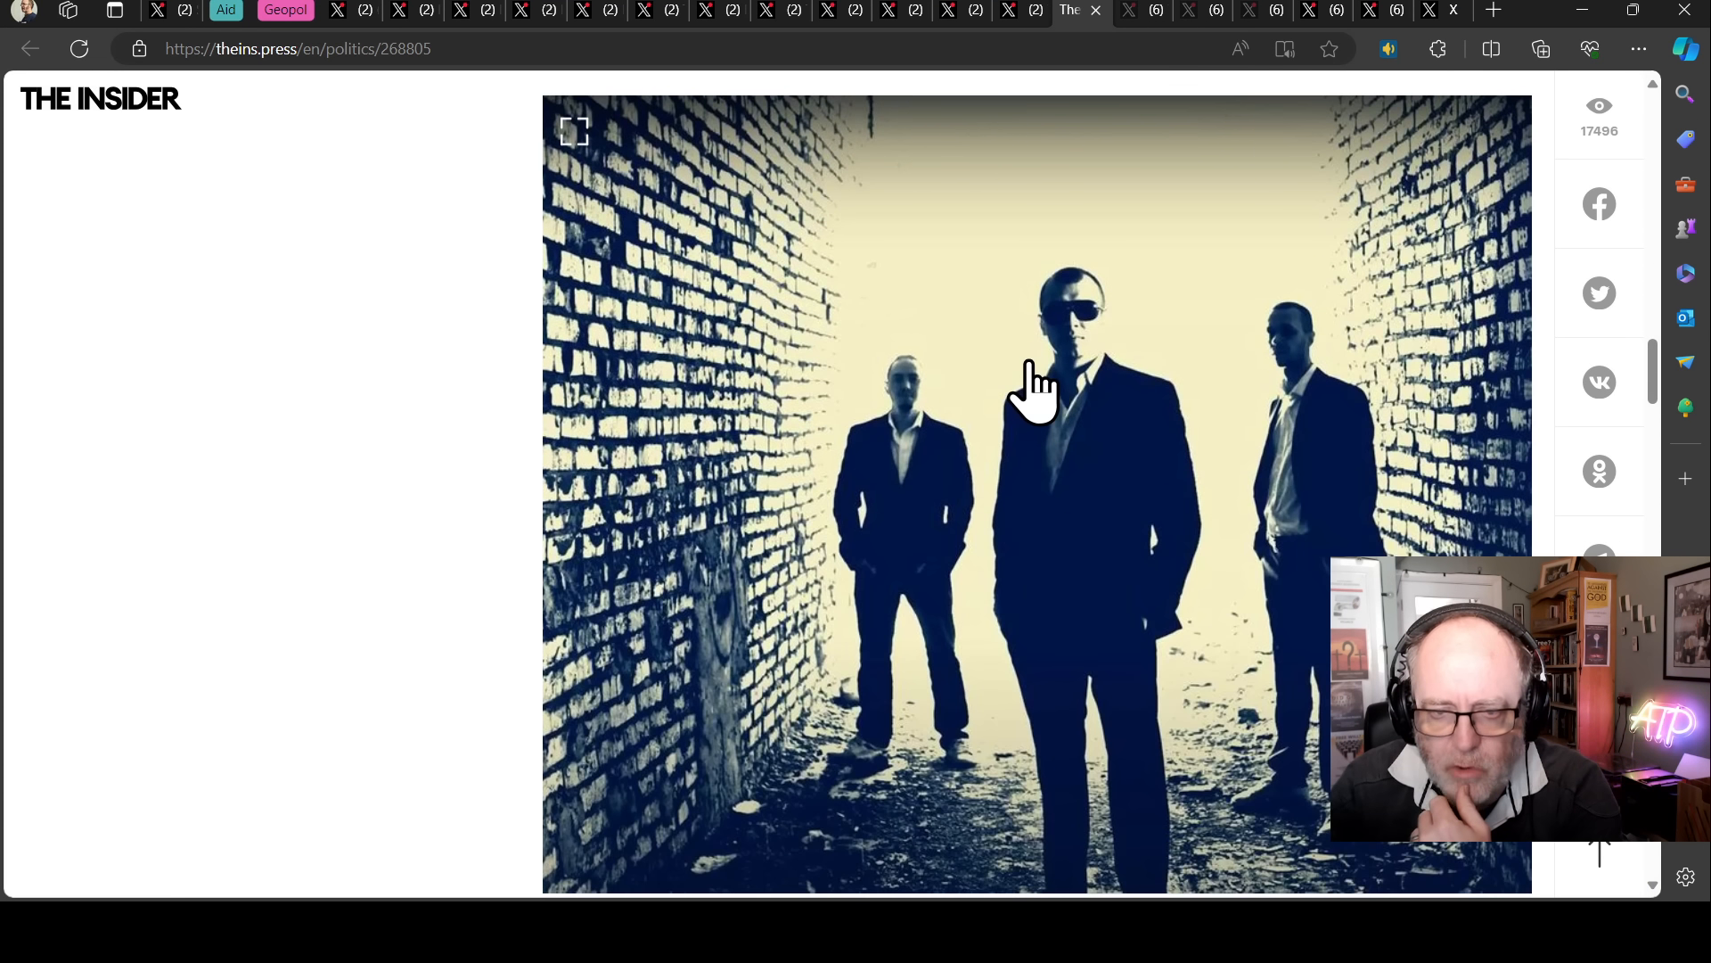
{"action": "scroll", "coordinate": [1036, 388], "scroll_direction": "down", "scroll_amount": 4}
{"action": "scroll", "coordinate": [1041, 391], "scroll_direction": "down", "scroll_amount": 1}
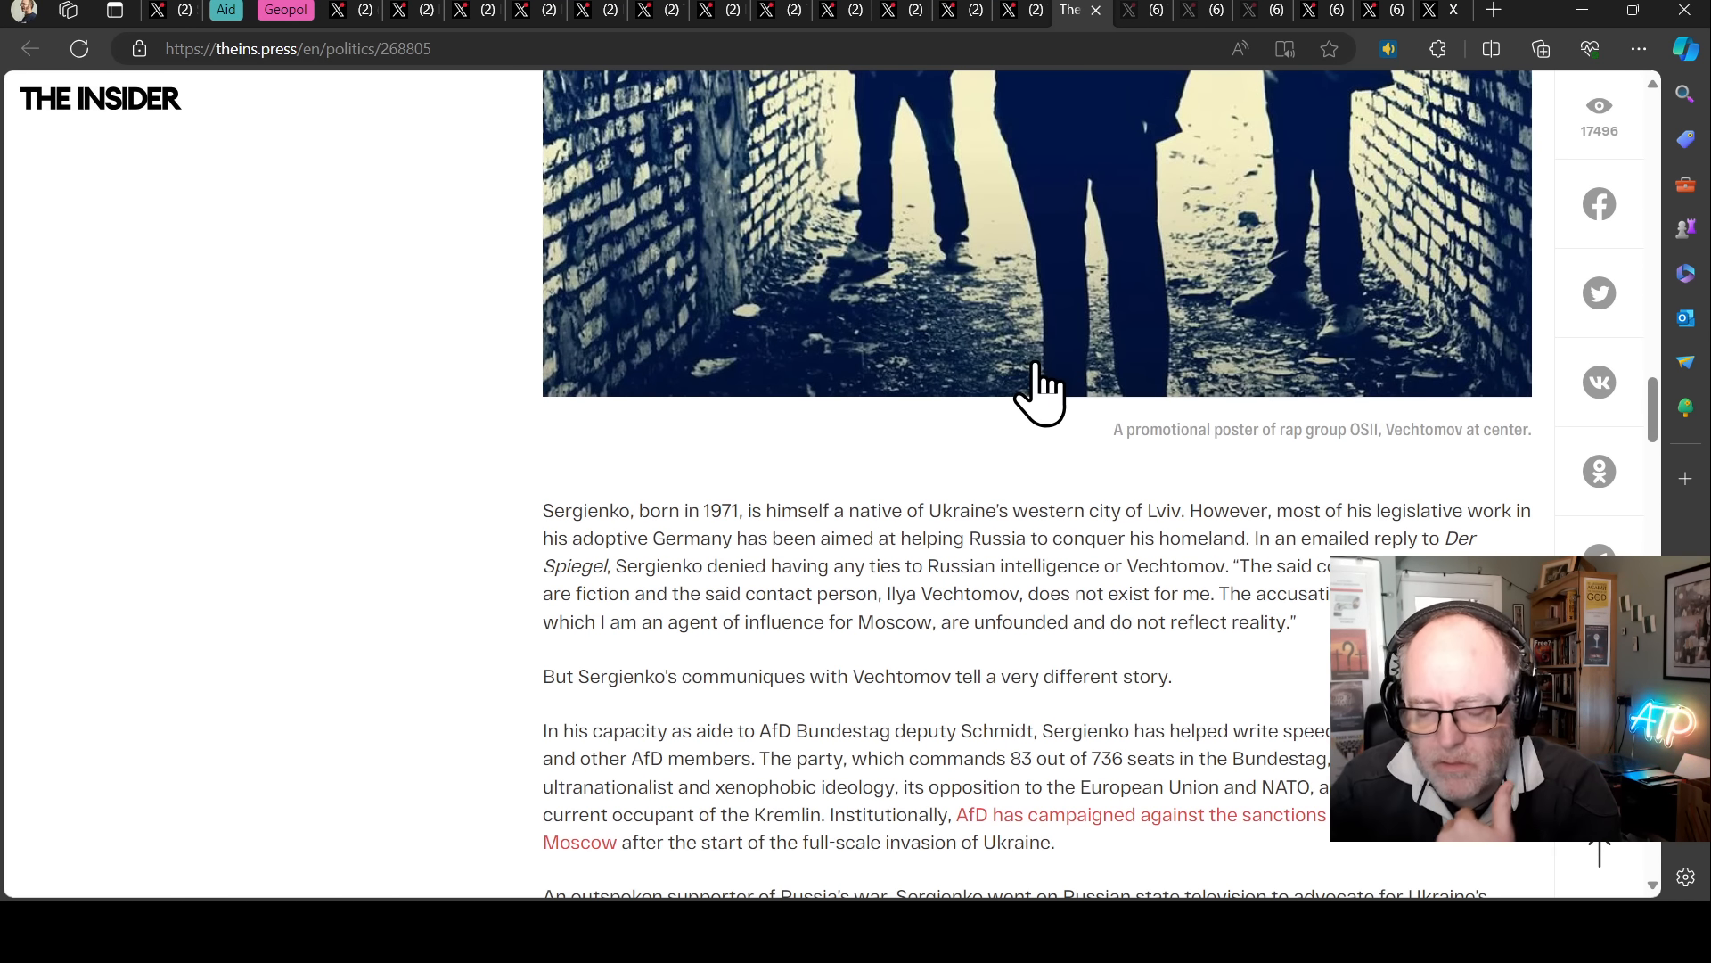
{"action": "scroll", "coordinate": [1041, 391], "scroll_direction": "down", "scroll_amount": 3}
{"action": "scroll", "coordinate": [1040, 390], "scroll_direction": "down", "scroll_amount": 4}
{"action": "scroll", "coordinate": [1030, 388], "scroll_direction": "down", "scroll_amount": 3}
{"action": "scroll", "coordinate": [1023, 385], "scroll_direction": "down", "scroll_amount": 5}
{"action": "scroll", "coordinate": [1022, 384], "scroll_direction": "down", "scroll_amount": 5}
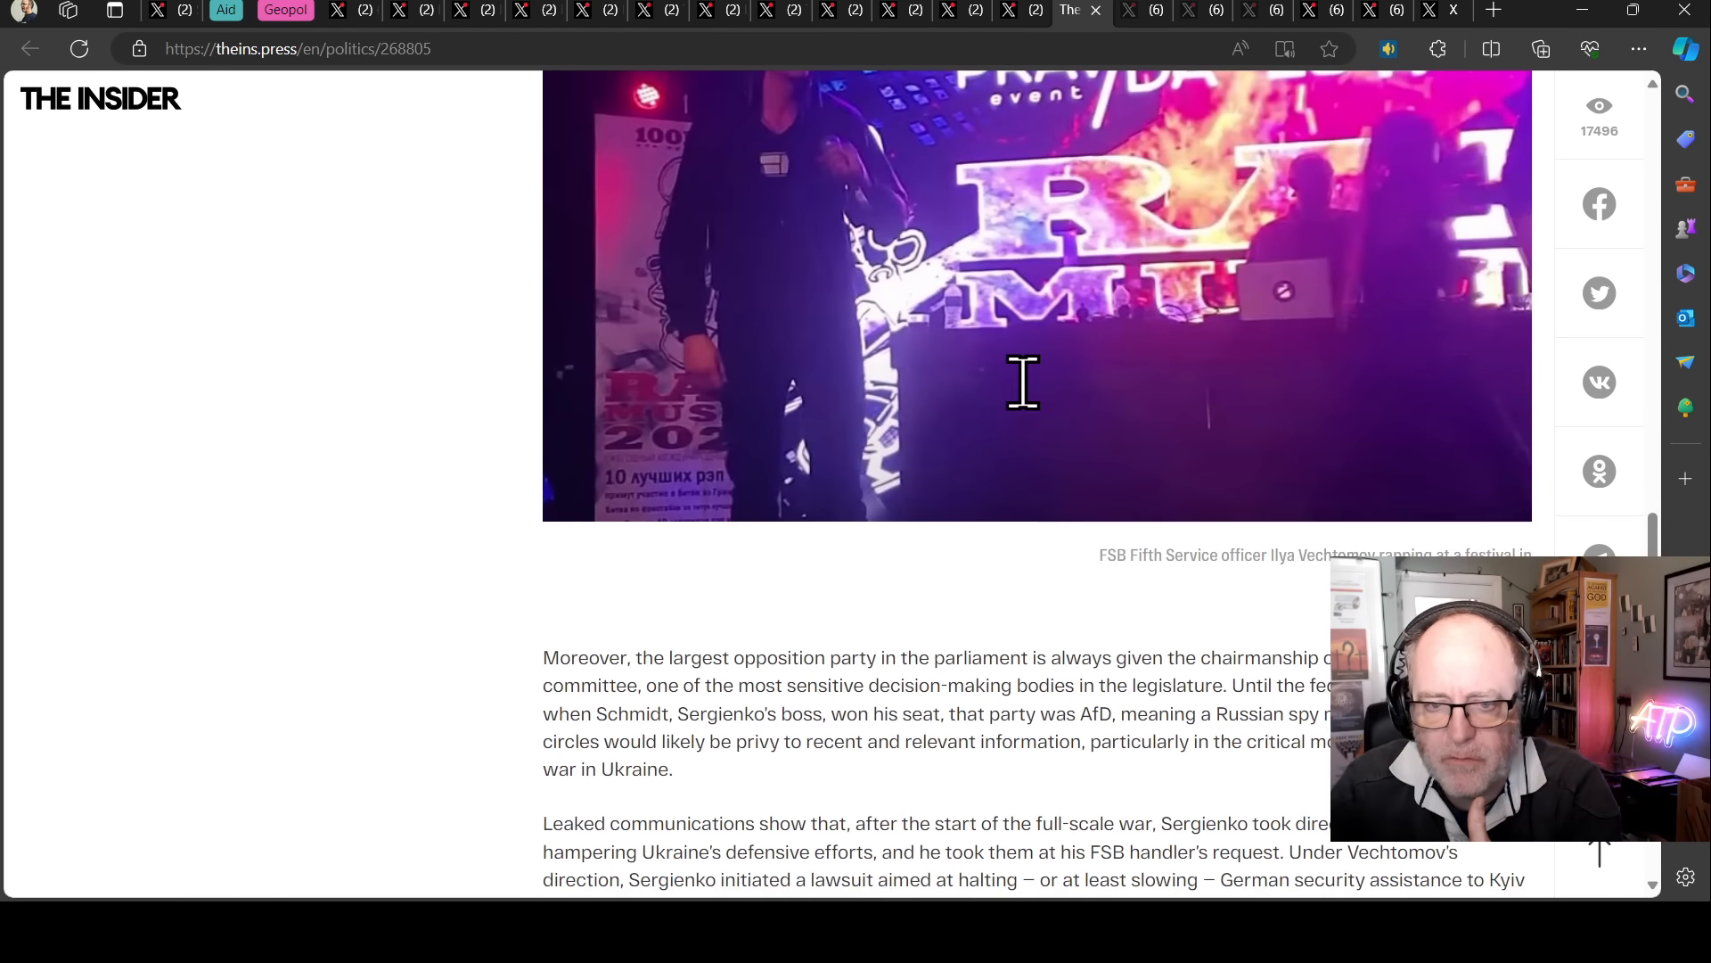
{"action": "scroll", "coordinate": [1023, 389], "scroll_direction": "down", "scroll_amount": 4}
{"action": "scroll", "coordinate": [1029, 408], "scroll_direction": "down", "scroll_amount": 3}
{"action": "scroll", "coordinate": [1030, 407], "scroll_direction": "down", "scroll_amount": 4}
{"action": "scroll", "coordinate": [1030, 409], "scroll_direction": "down", "scroll_amount": 5}
{"action": "scroll", "coordinate": [1035, 415], "scroll_direction": "down", "scroll_amount": 4}
{"action": "scroll", "coordinate": [1036, 421], "scroll_direction": "down", "scroll_amount": 3}
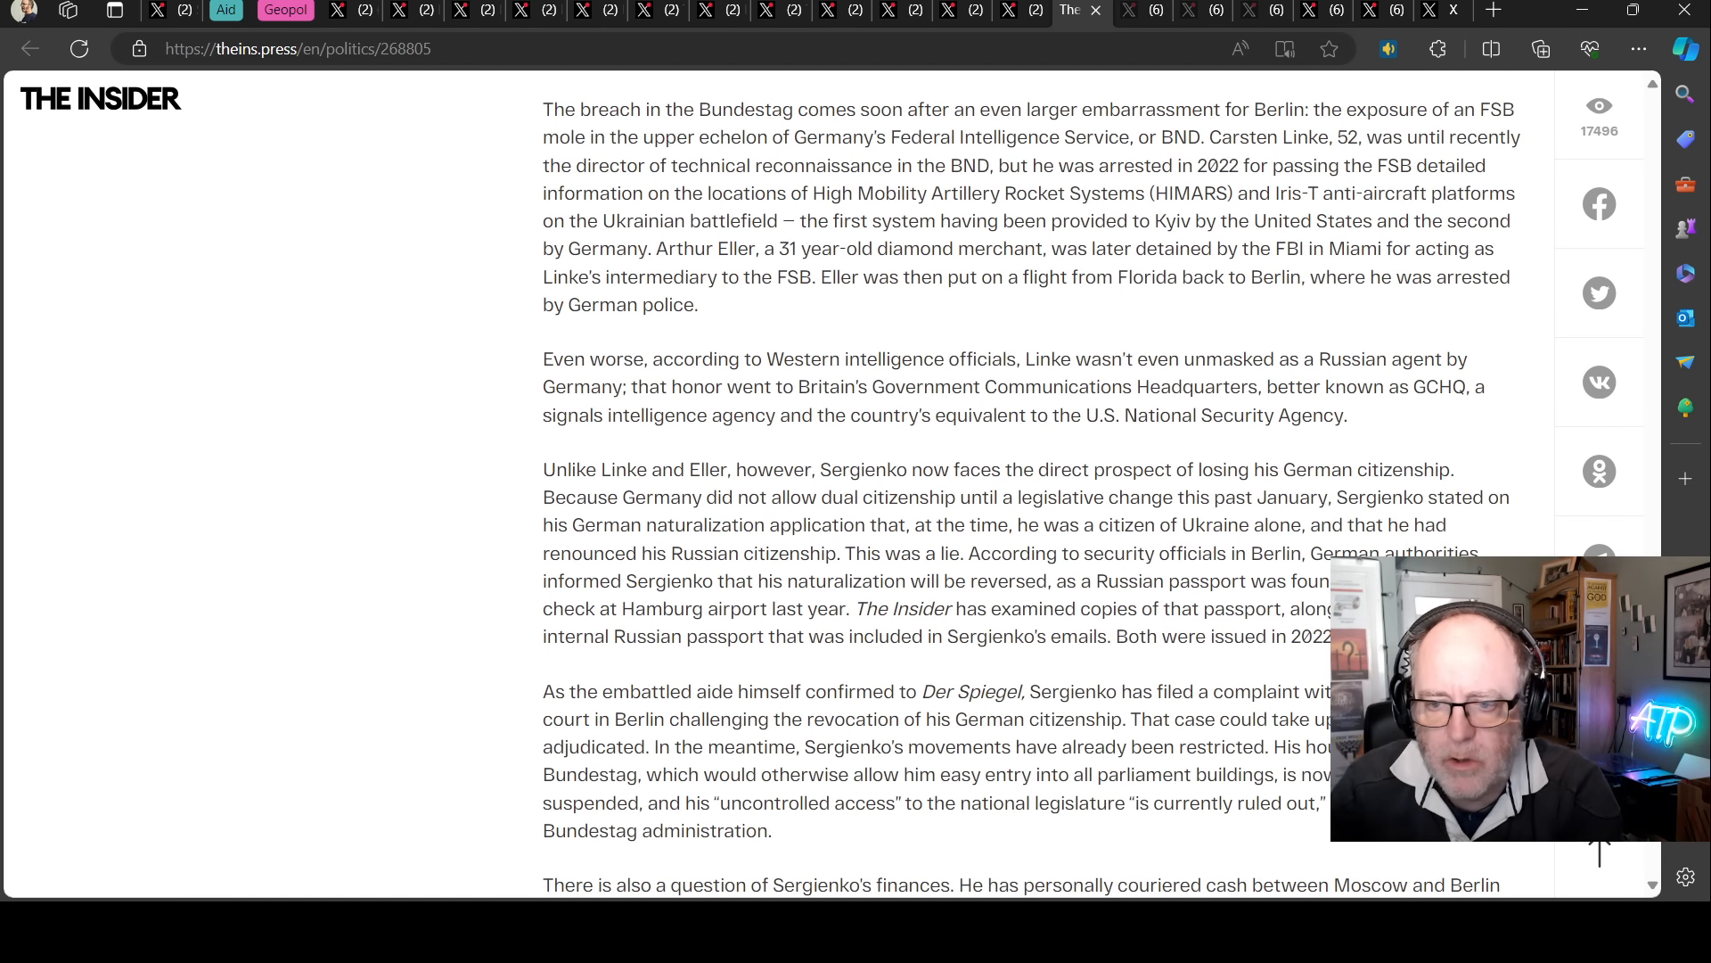
{"action": "key", "text": "Home"}
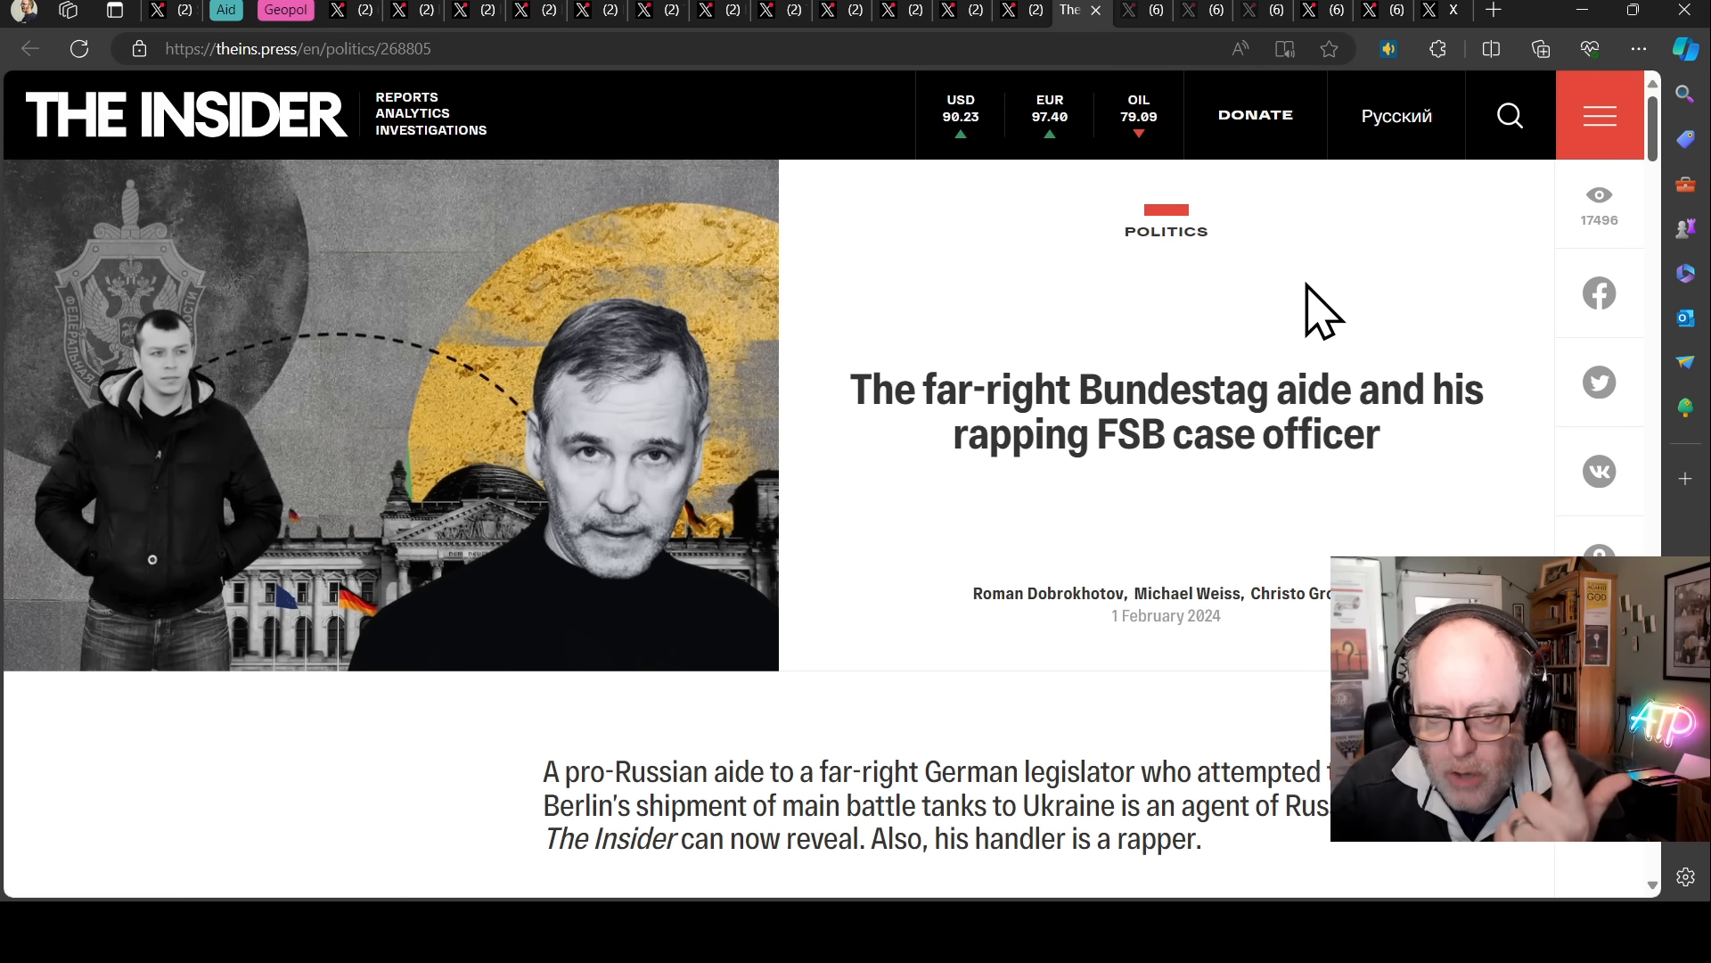
{"action": "scroll", "coordinate": [1257, 309], "scroll_direction": "down", "scroll_amount": 1}
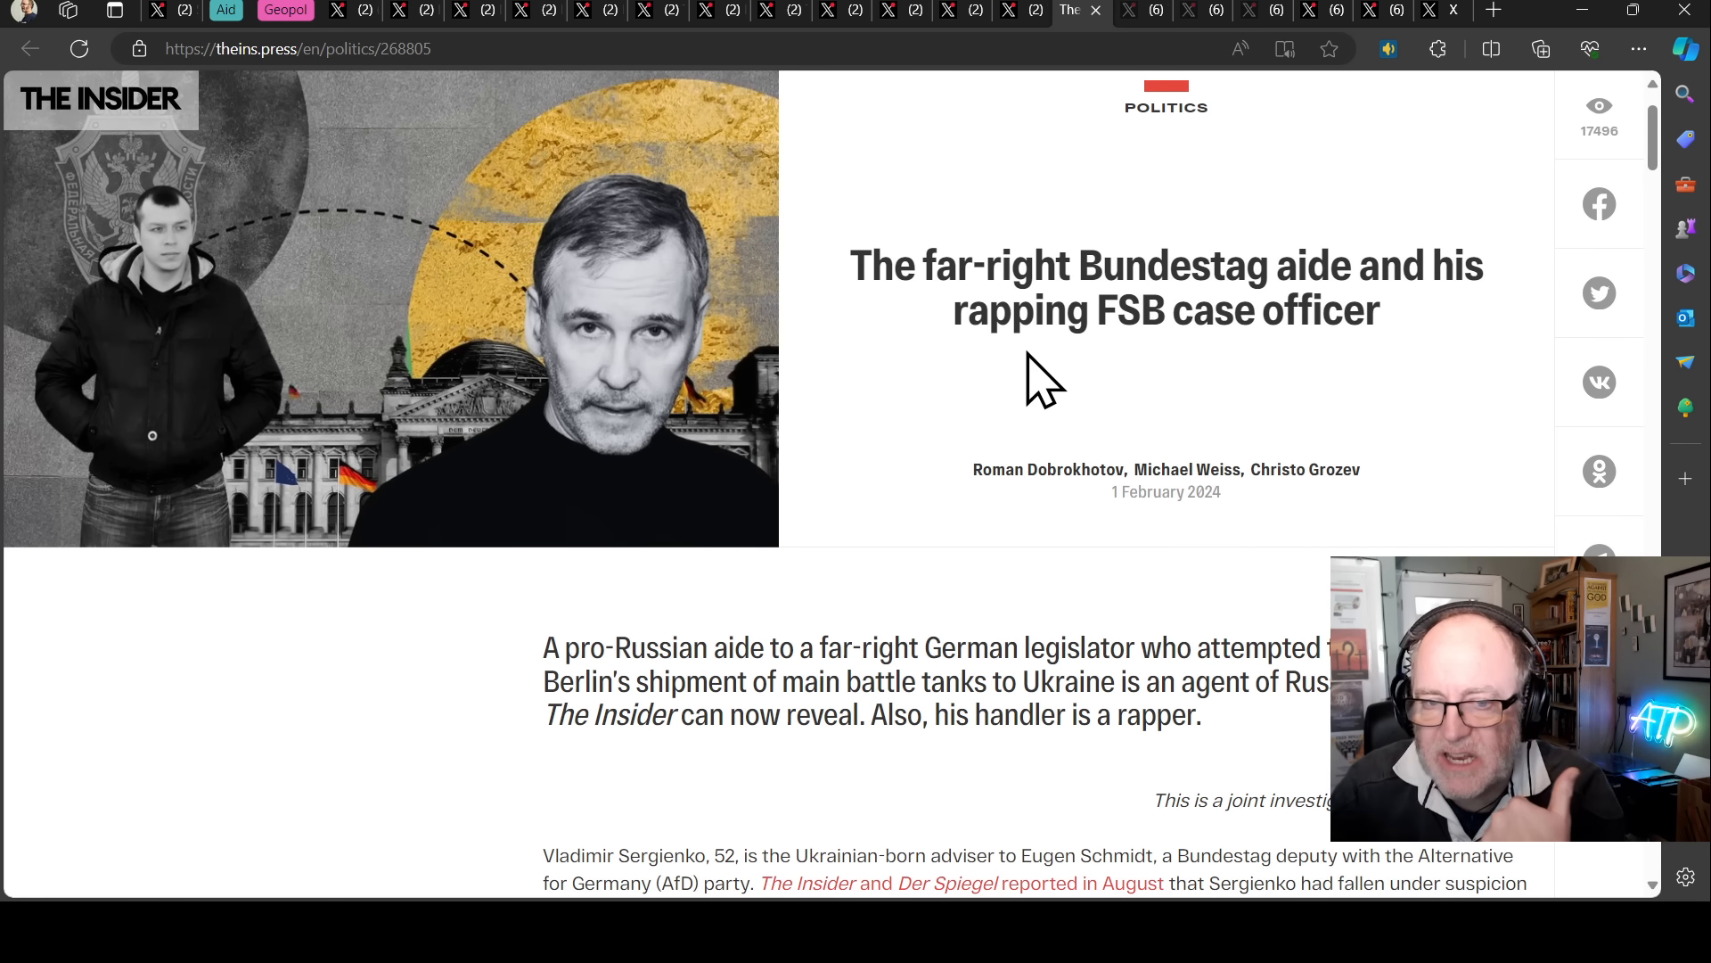
{"action": "scroll", "coordinate": [1040, 379], "scroll_direction": "up", "scroll_amount": 1}
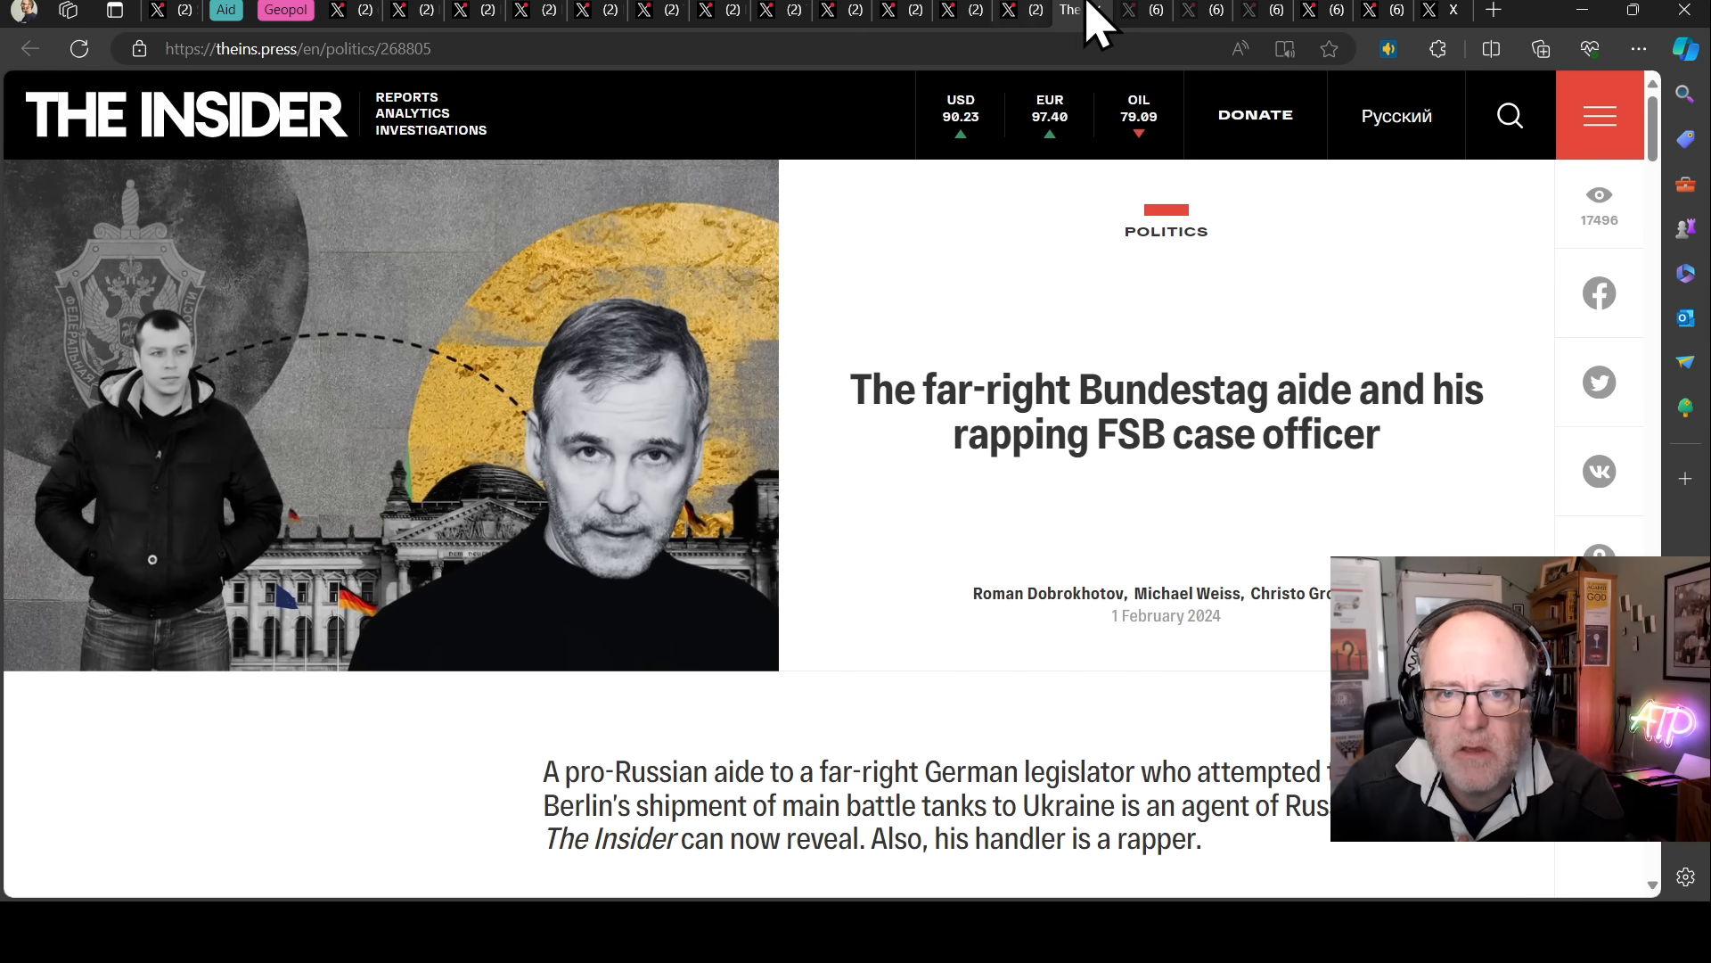
Switch to the Kyiv Independent post on the AfD lawmaker's advisor Sergienko as alleged FSB agent.
{"action": "left_click", "coordinate": [1139, 11]}
{"action": "scroll", "coordinate": [909, 622], "scroll_direction": "down", "scroll_amount": 3}
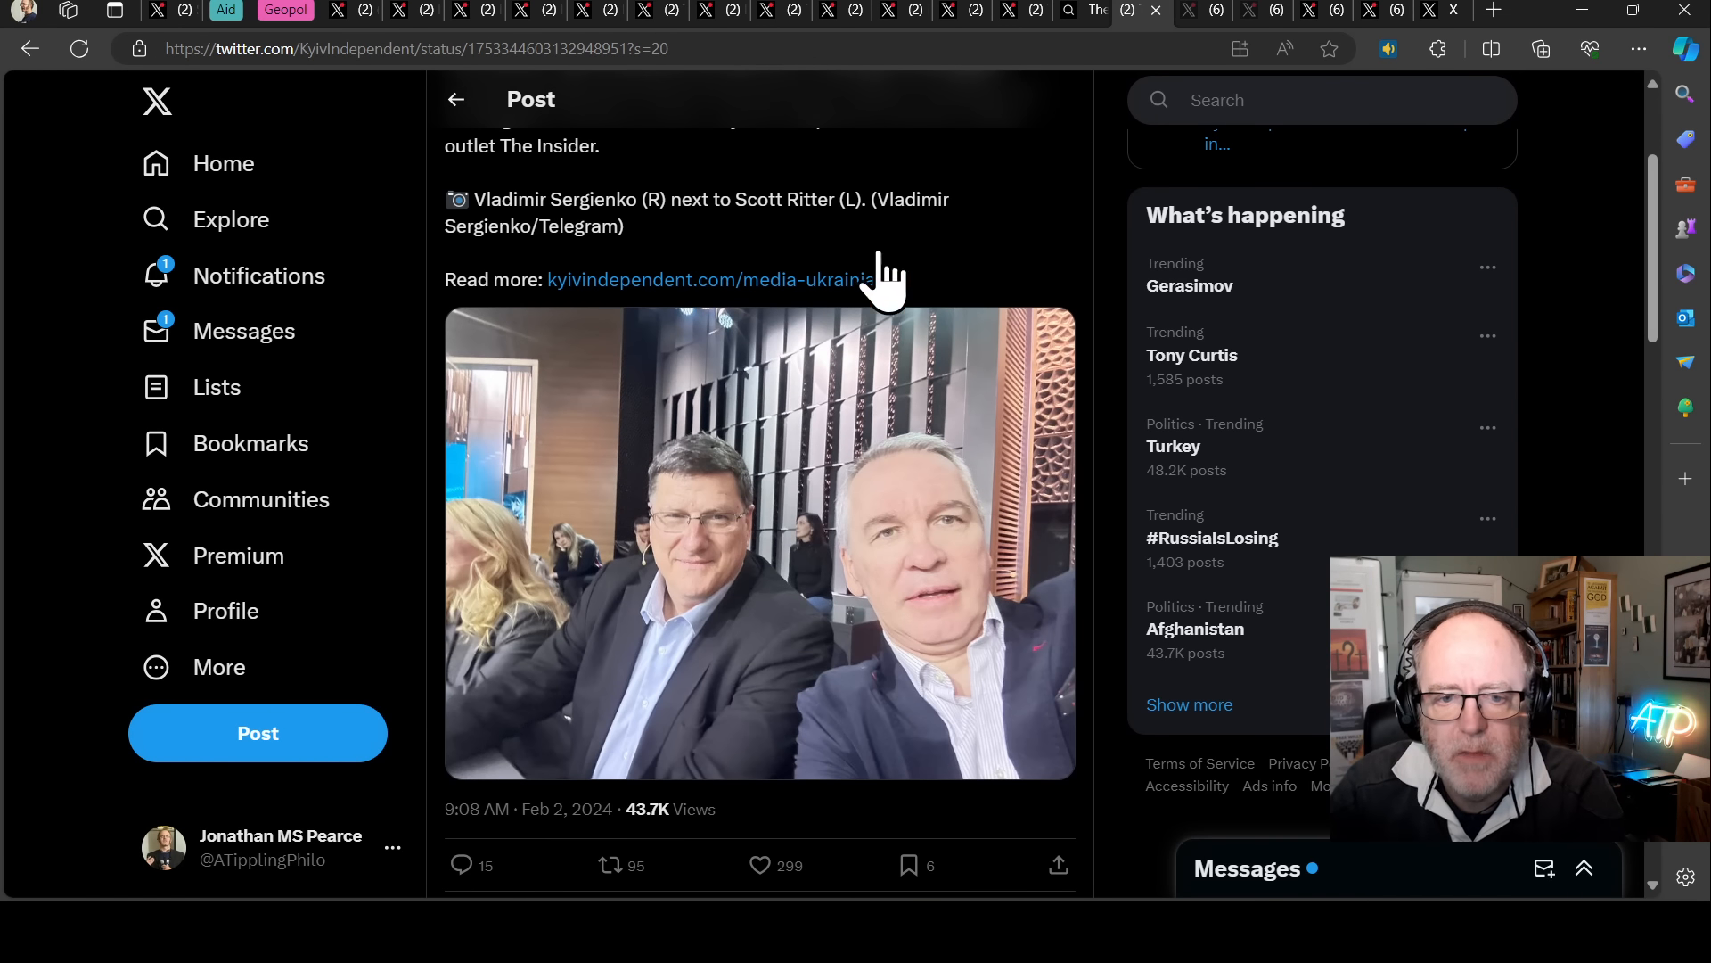
{"action": "scroll", "coordinate": [774, 461], "scroll_direction": "up", "scroll_amount": 3}
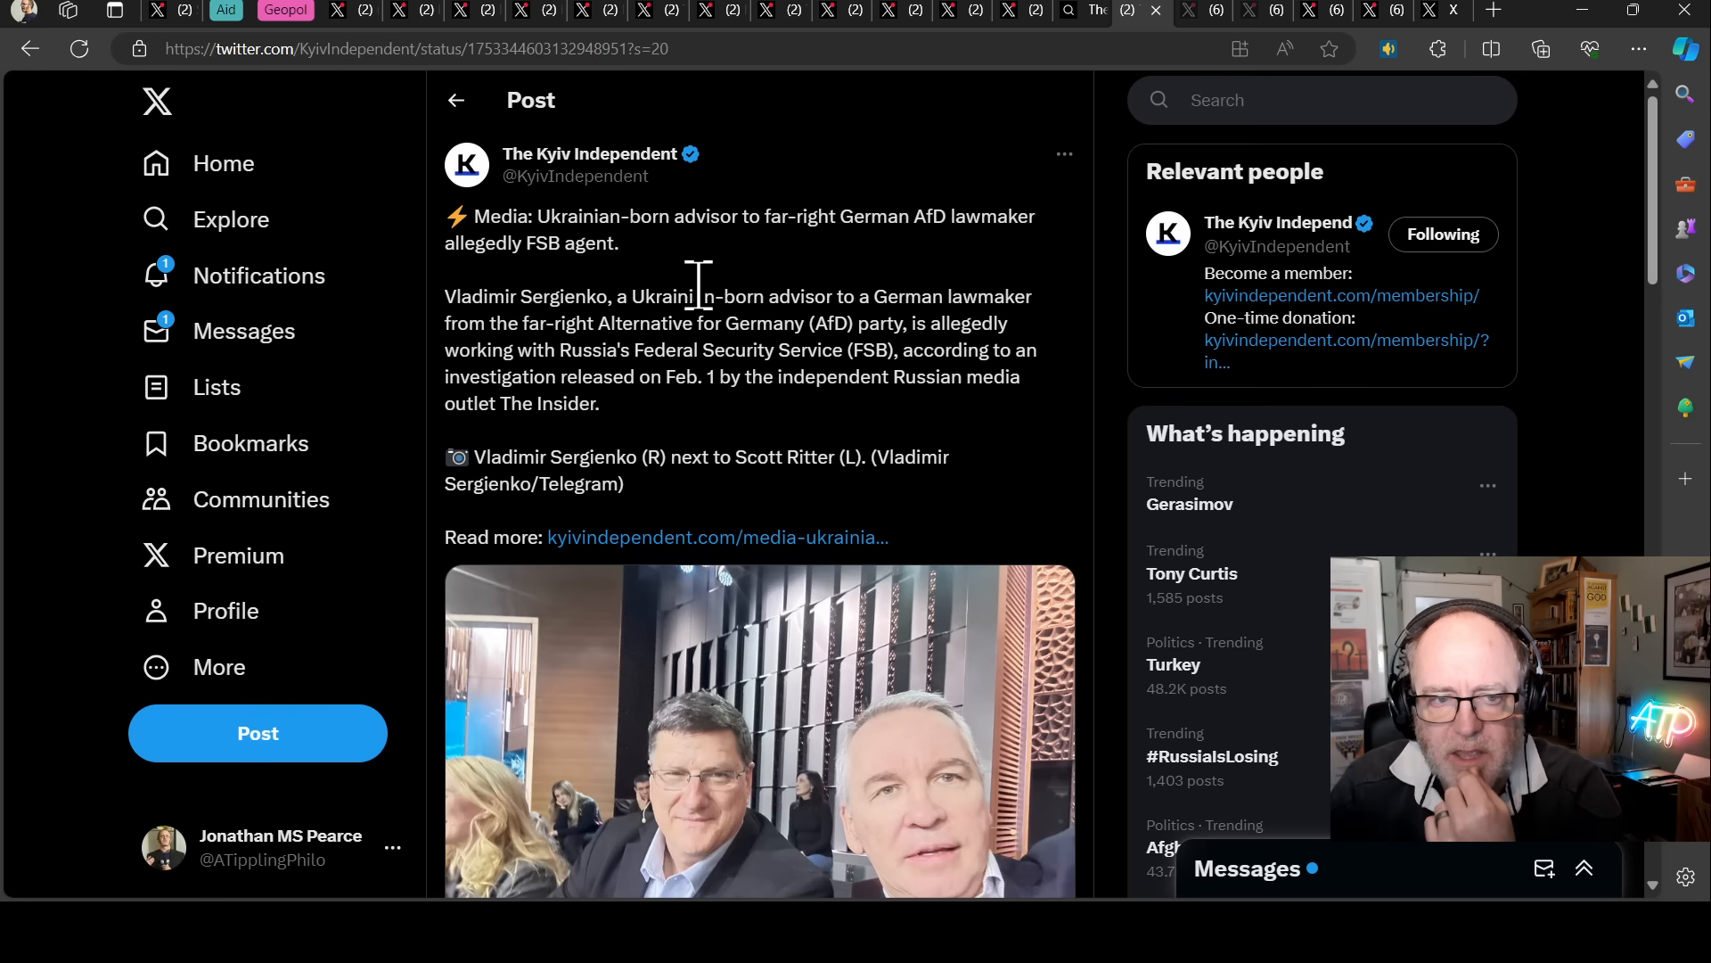
{"action": "scroll", "coordinate": [708, 317], "scroll_direction": "down", "scroll_amount": 1}
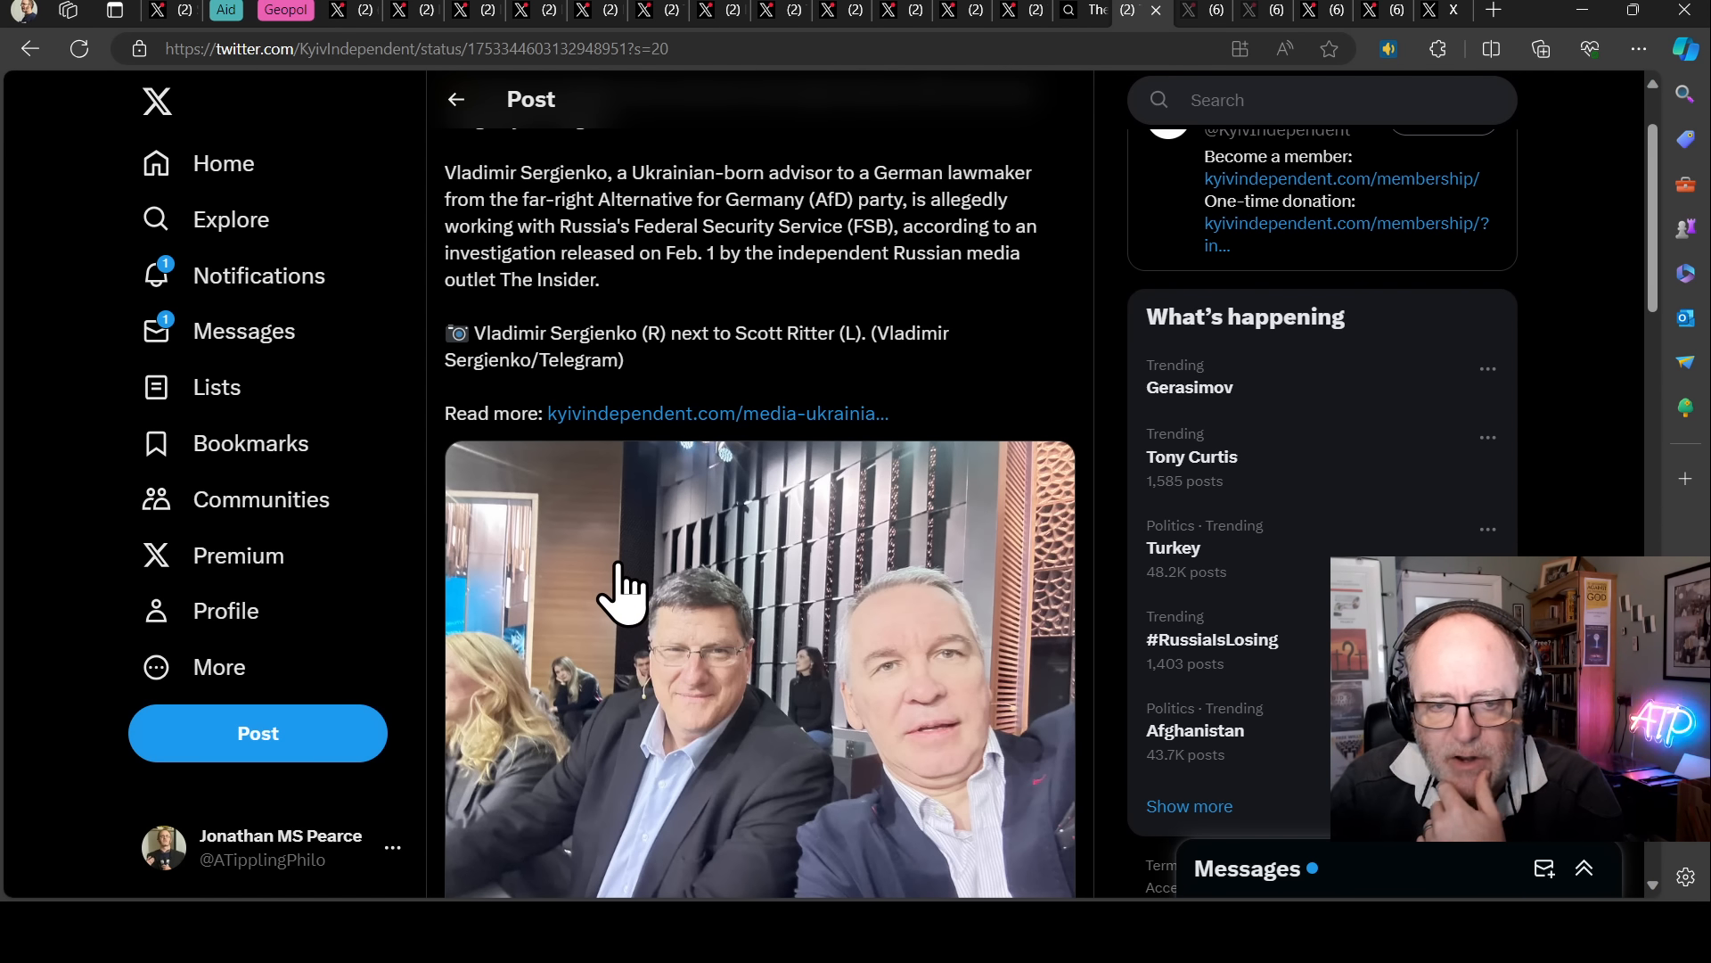
{"action": "scroll", "coordinate": [628, 588], "scroll_direction": "down", "scroll_amount": 1}
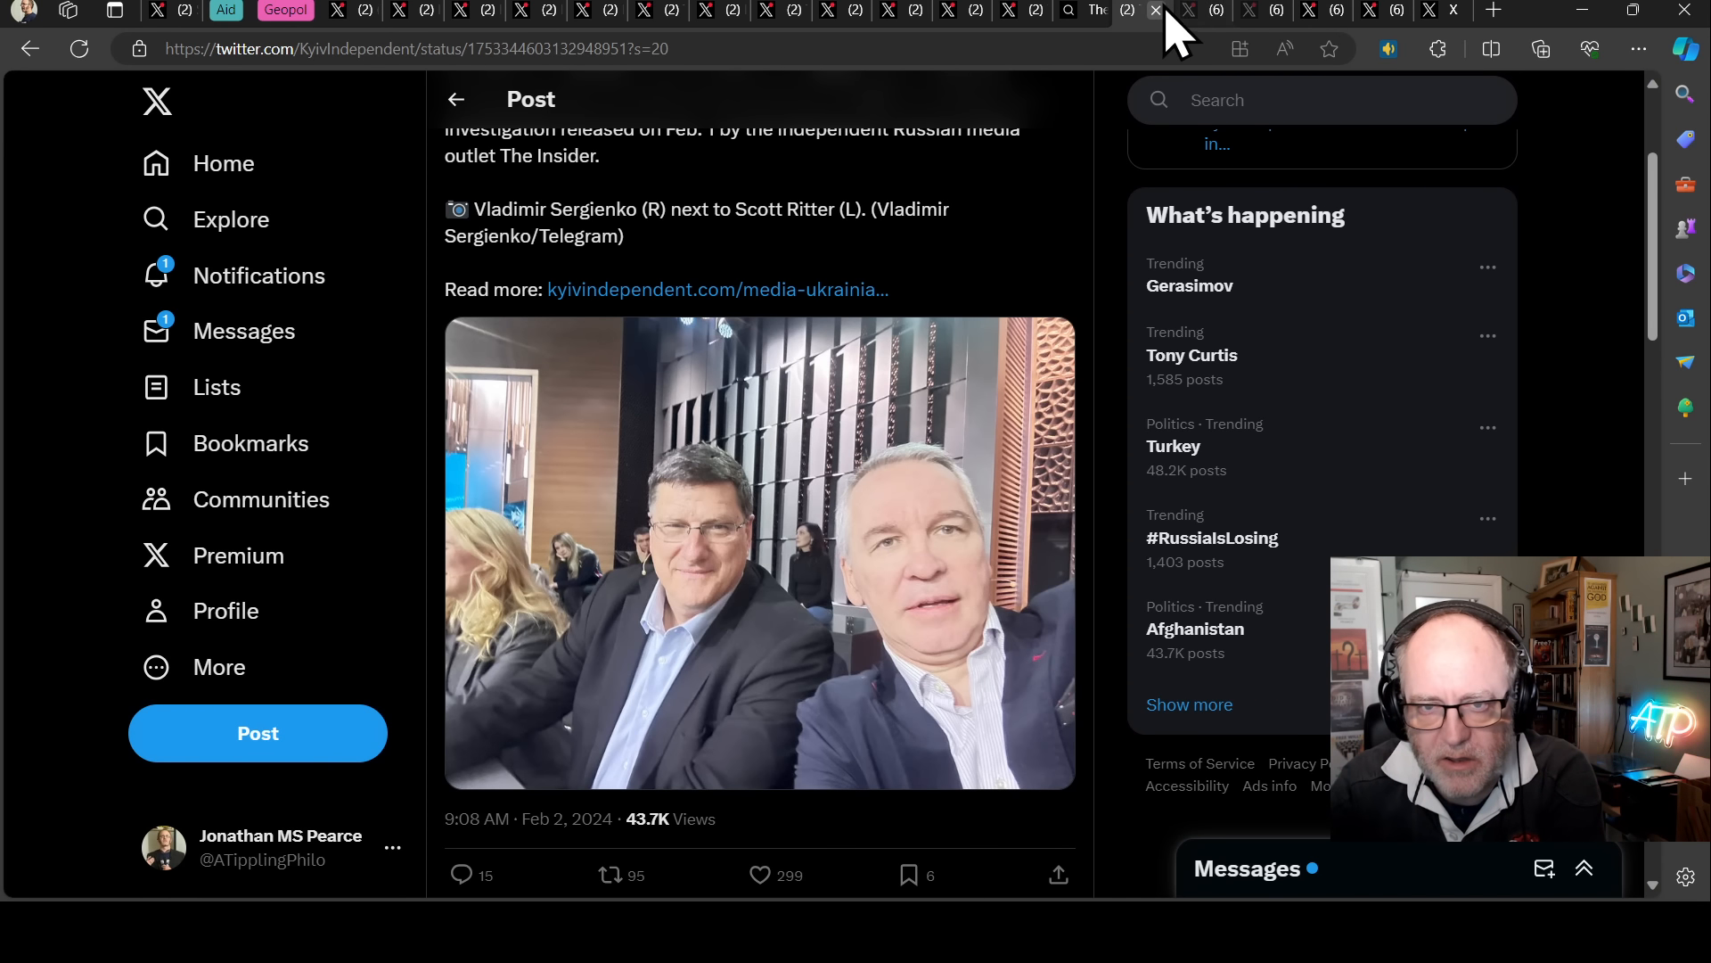
Switch to the NEXTA post on Turkish banks closing Russian companies' accounts.
{"action": "left_click", "coordinate": [1210, 11]}
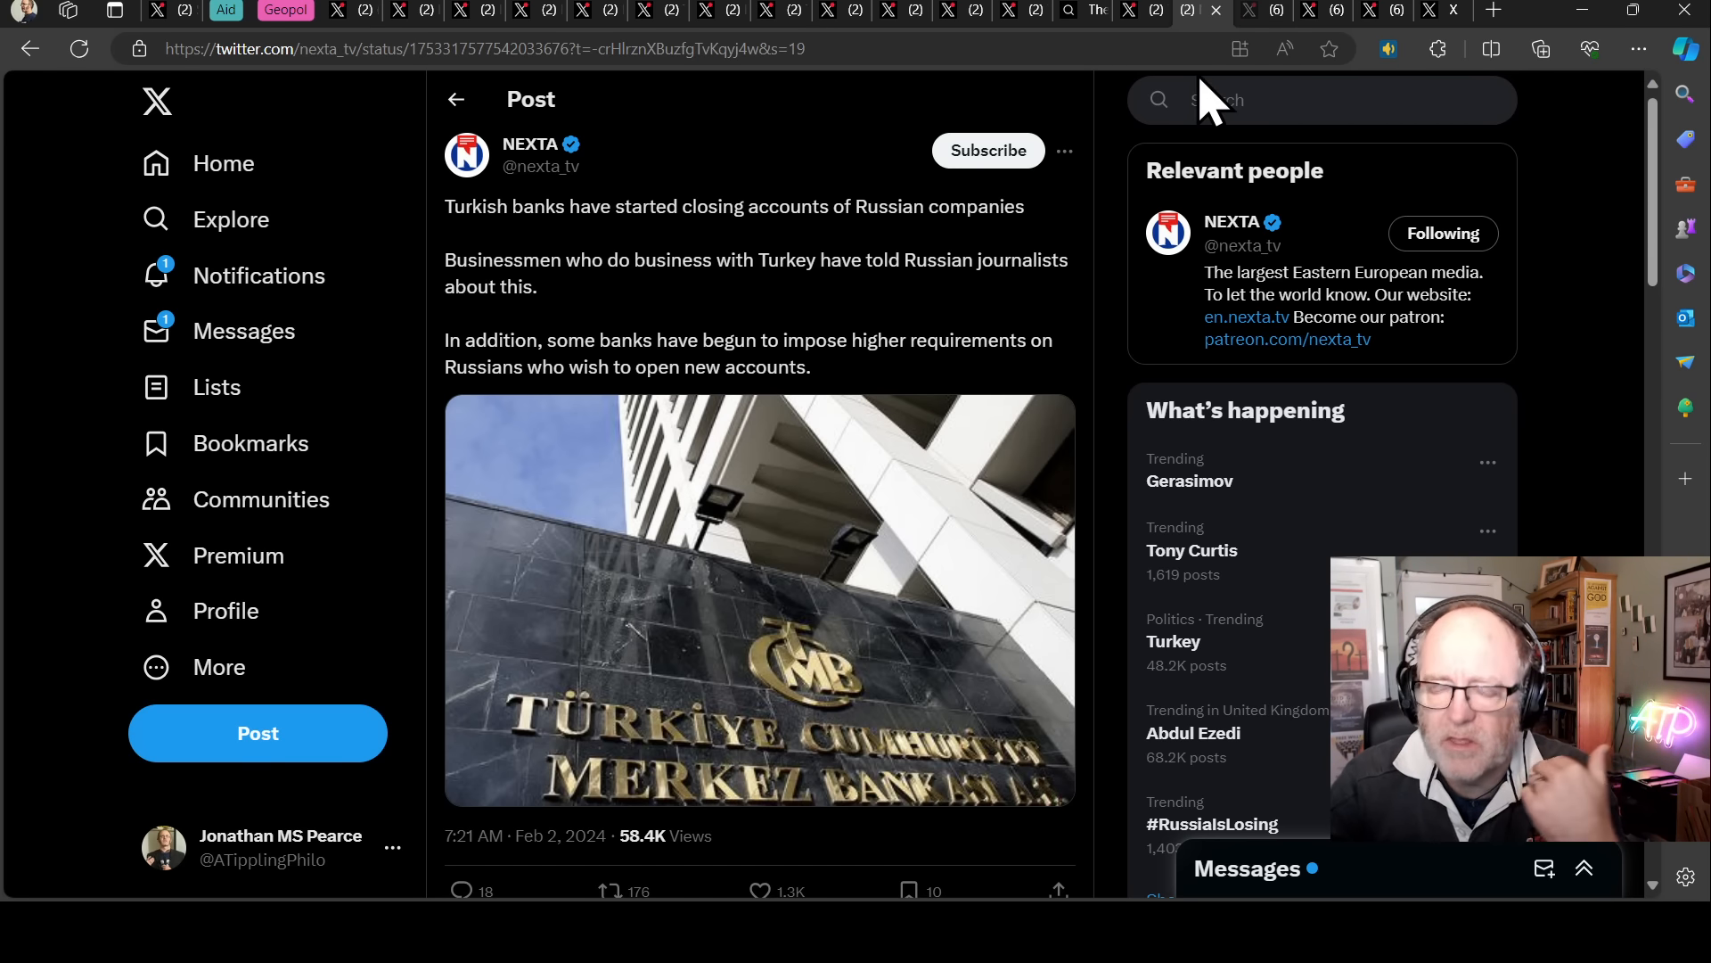
Bring up the NOELREPORTS post on Russia cutting gasoline exports to non-CIS countries.
{"action": "left_click", "coordinate": [1264, 11]}
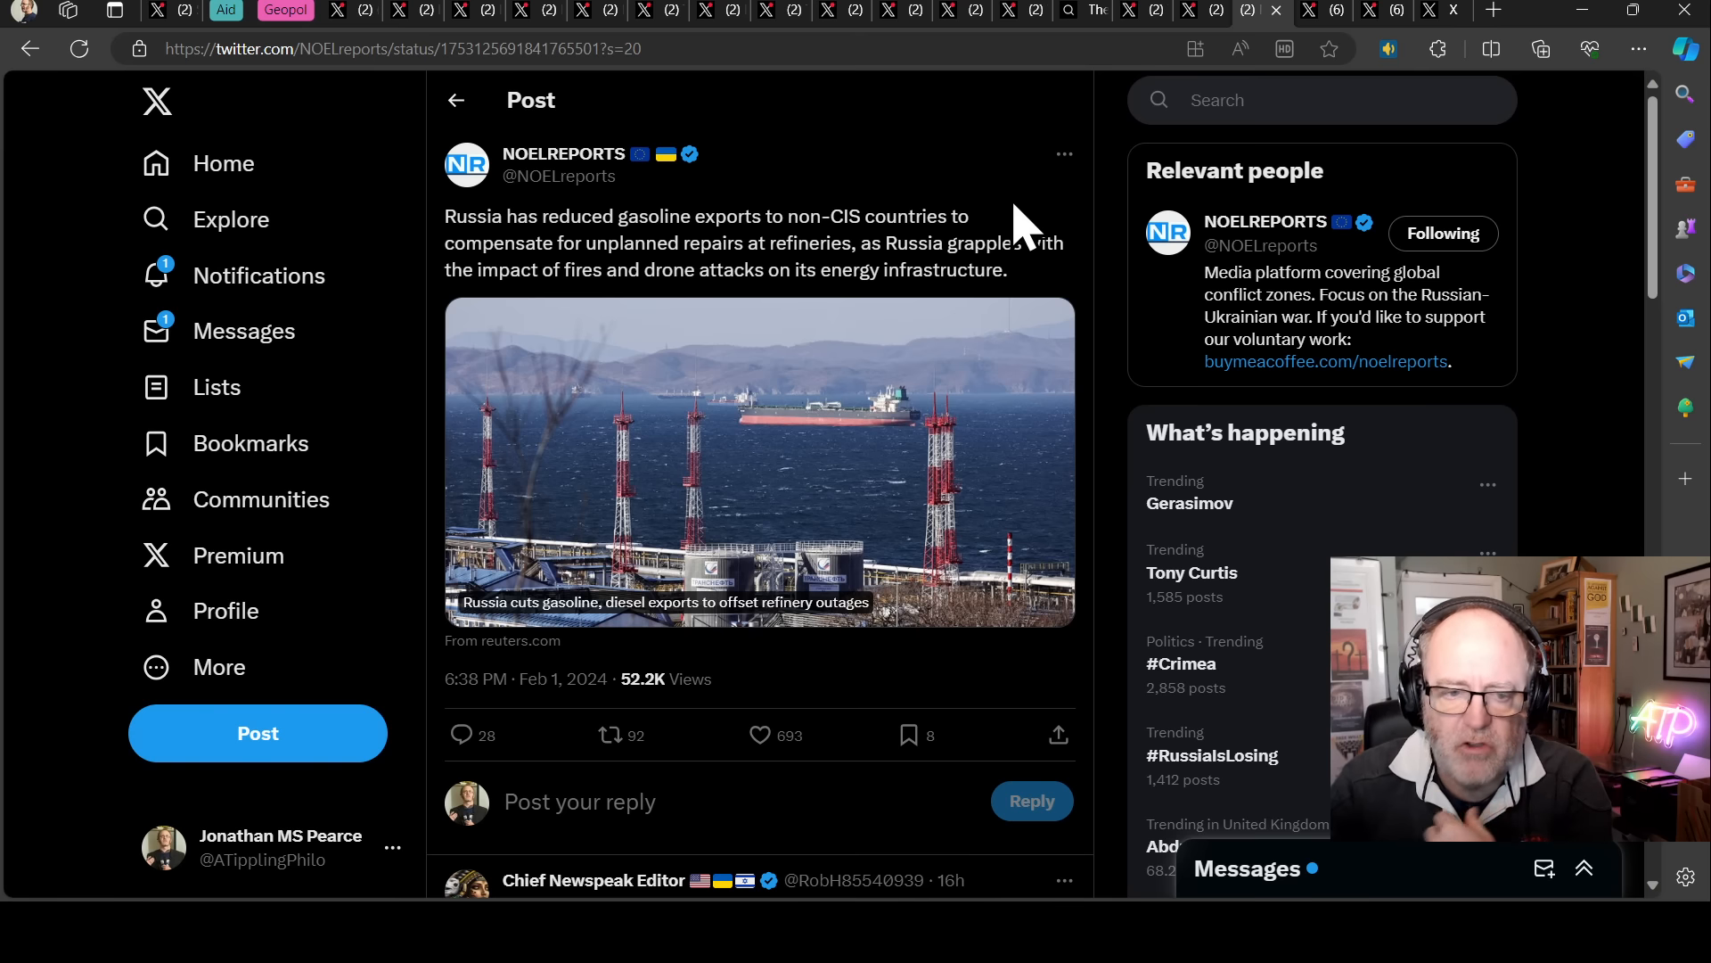
View the NEXTA post on Slovakia protests and look through its three enlarged photos.
{"action": "left_click", "coordinate": [1324, 12]}
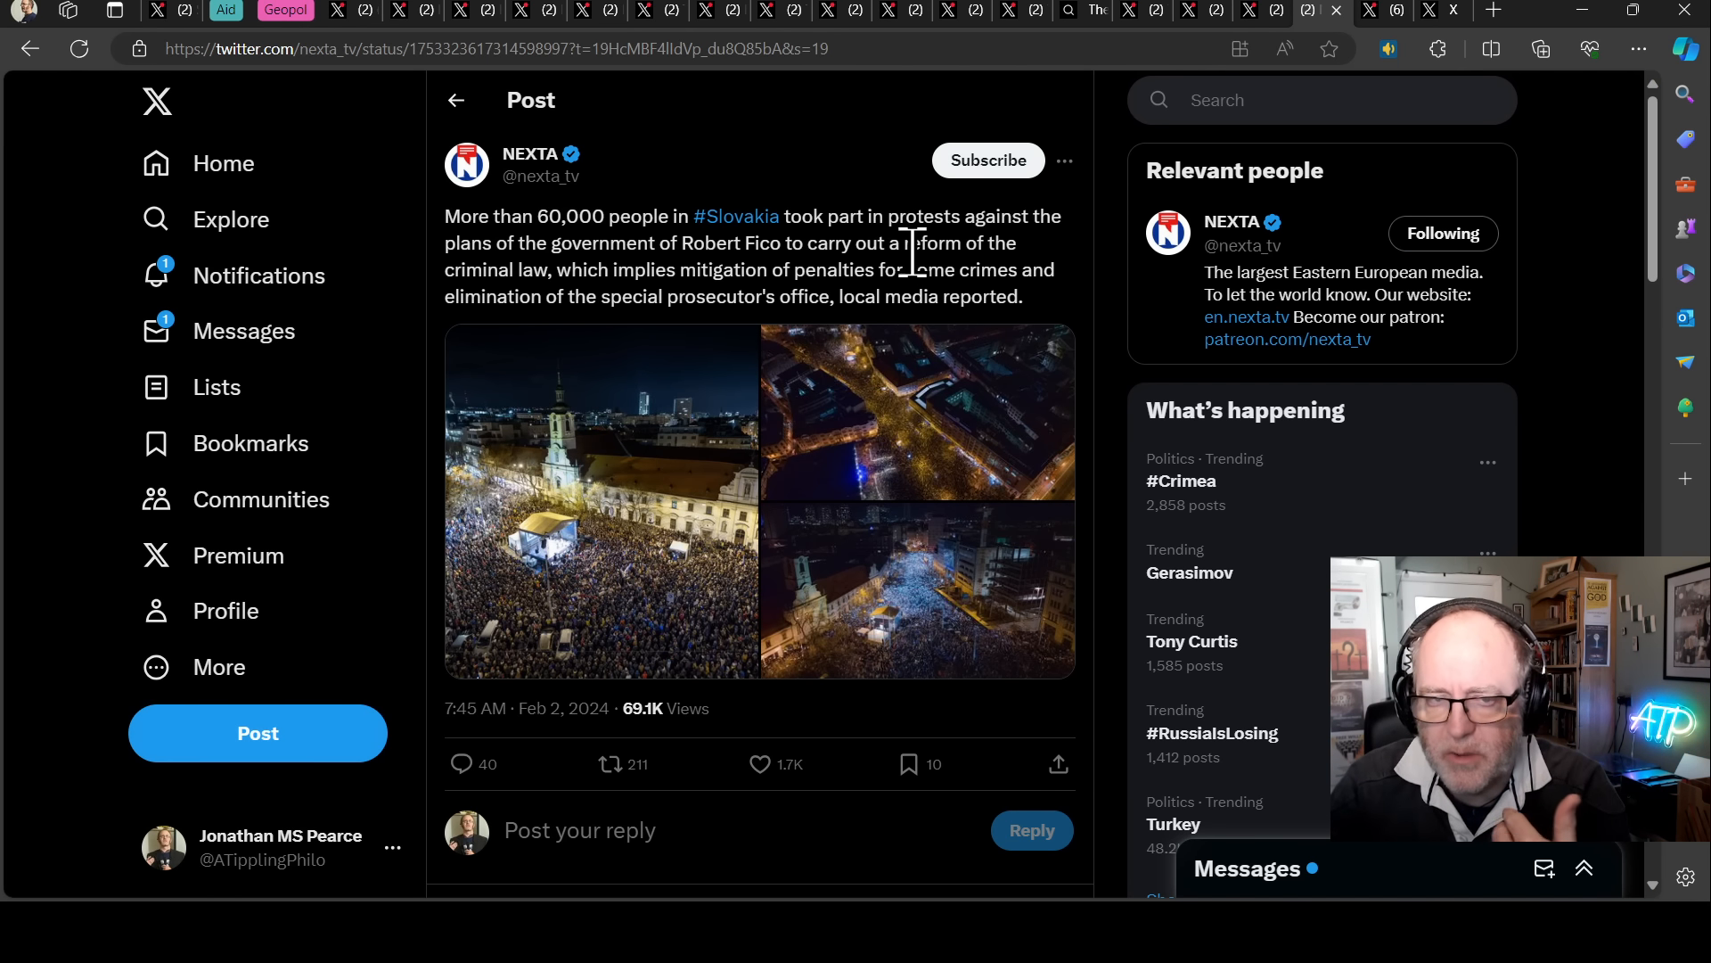
{"action": "left_click", "coordinate": [687, 447]}
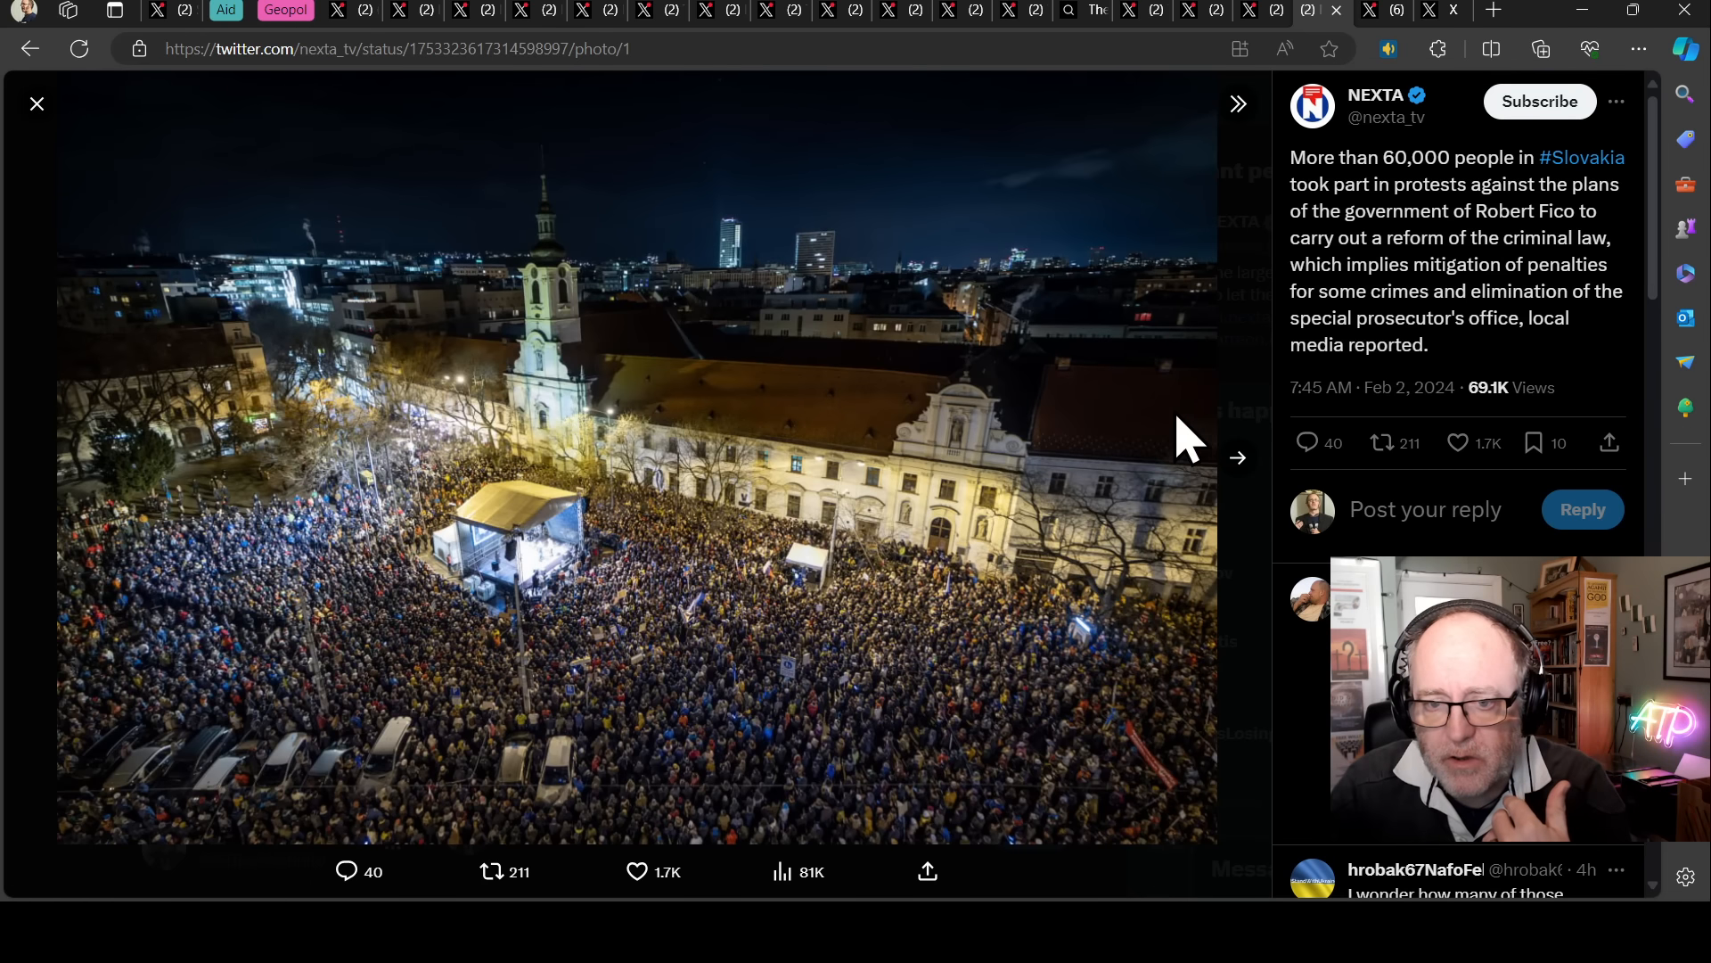
{"action": "left_click", "coordinate": [1239, 459]}
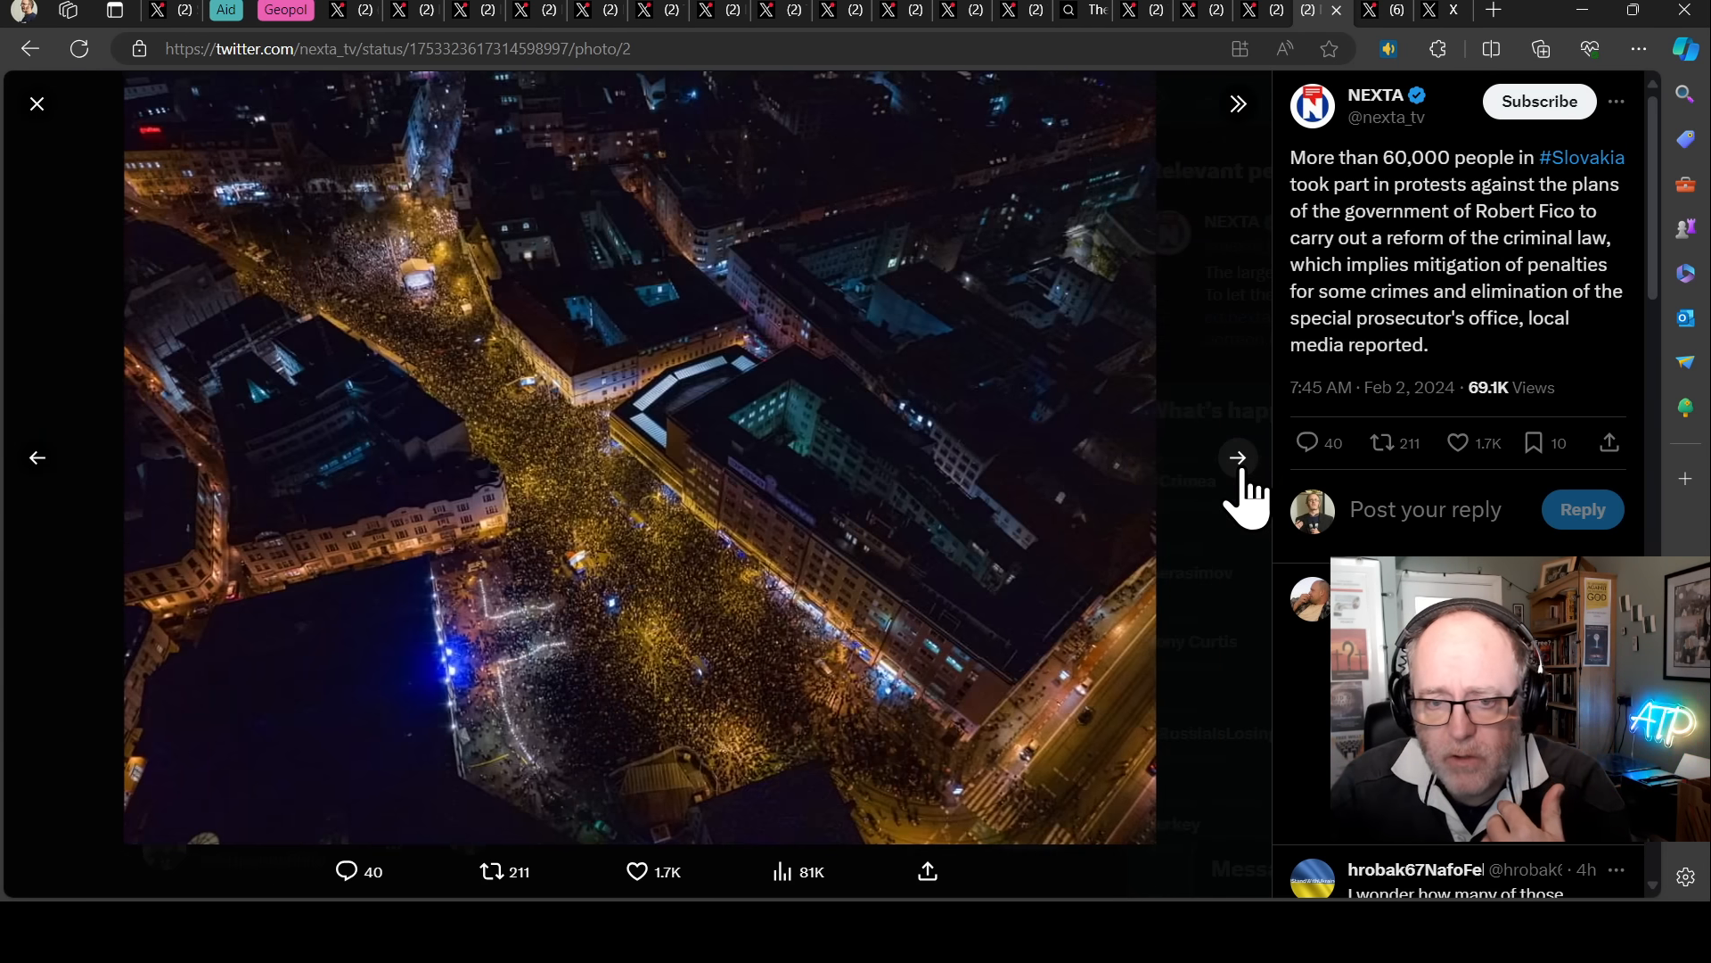
{"action": "left_click", "coordinate": [1240, 459]}
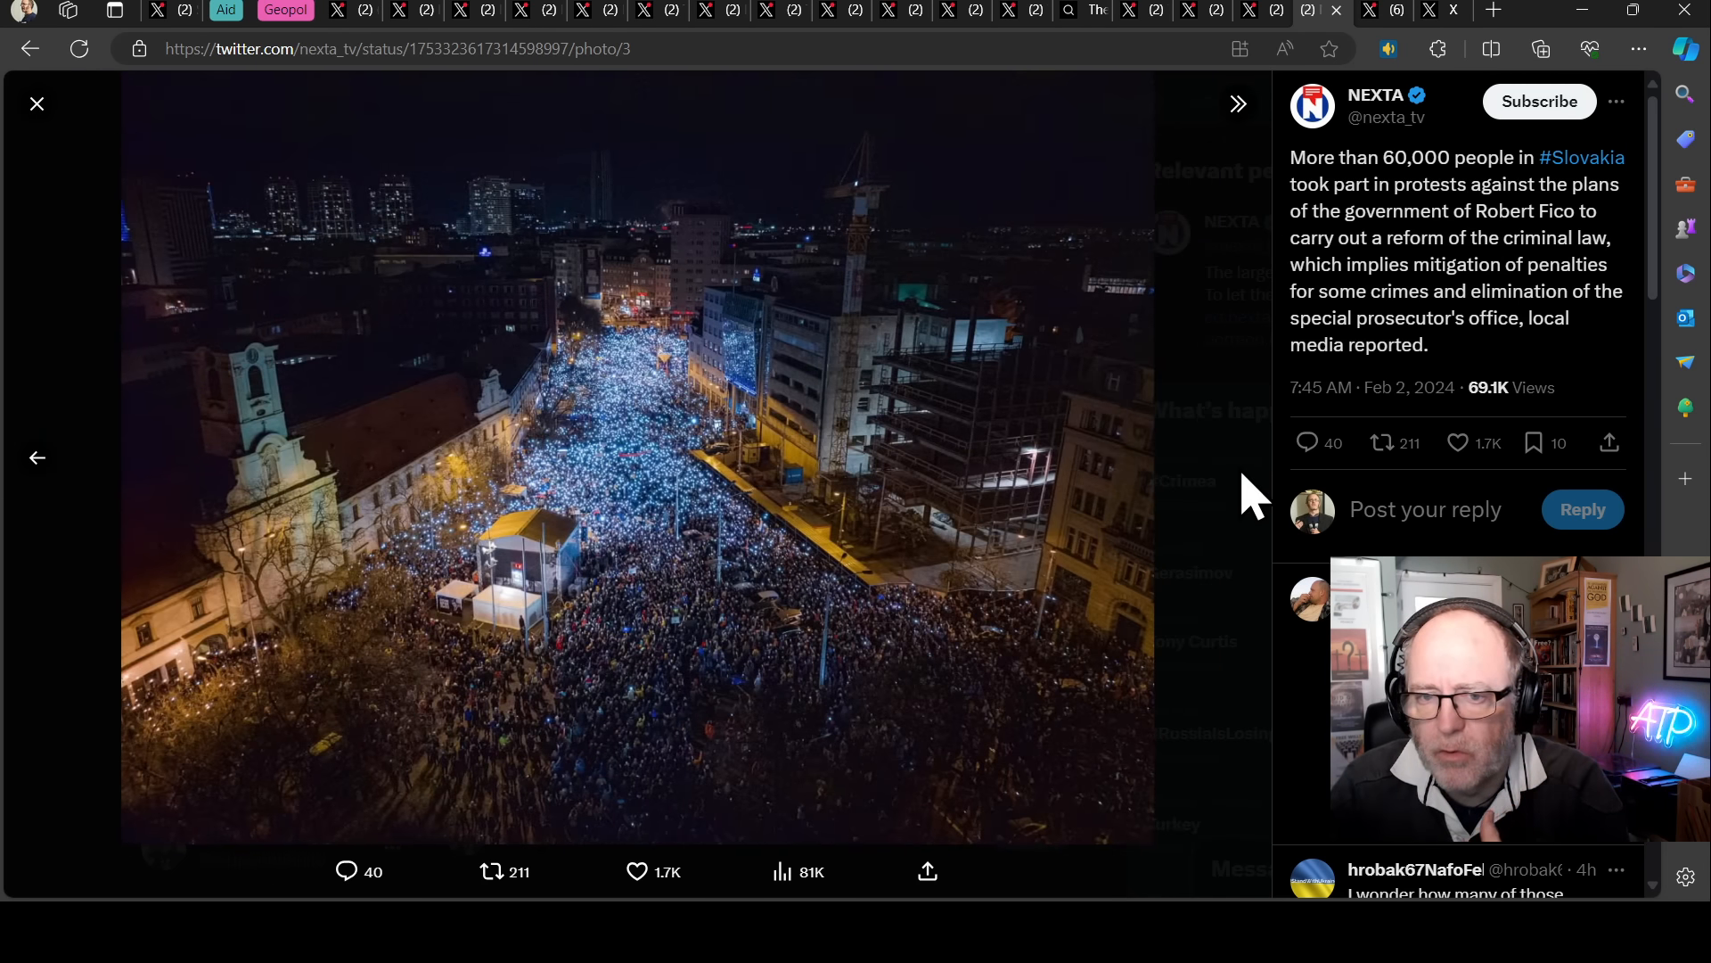
{"action": "key", "text": "Escape"}
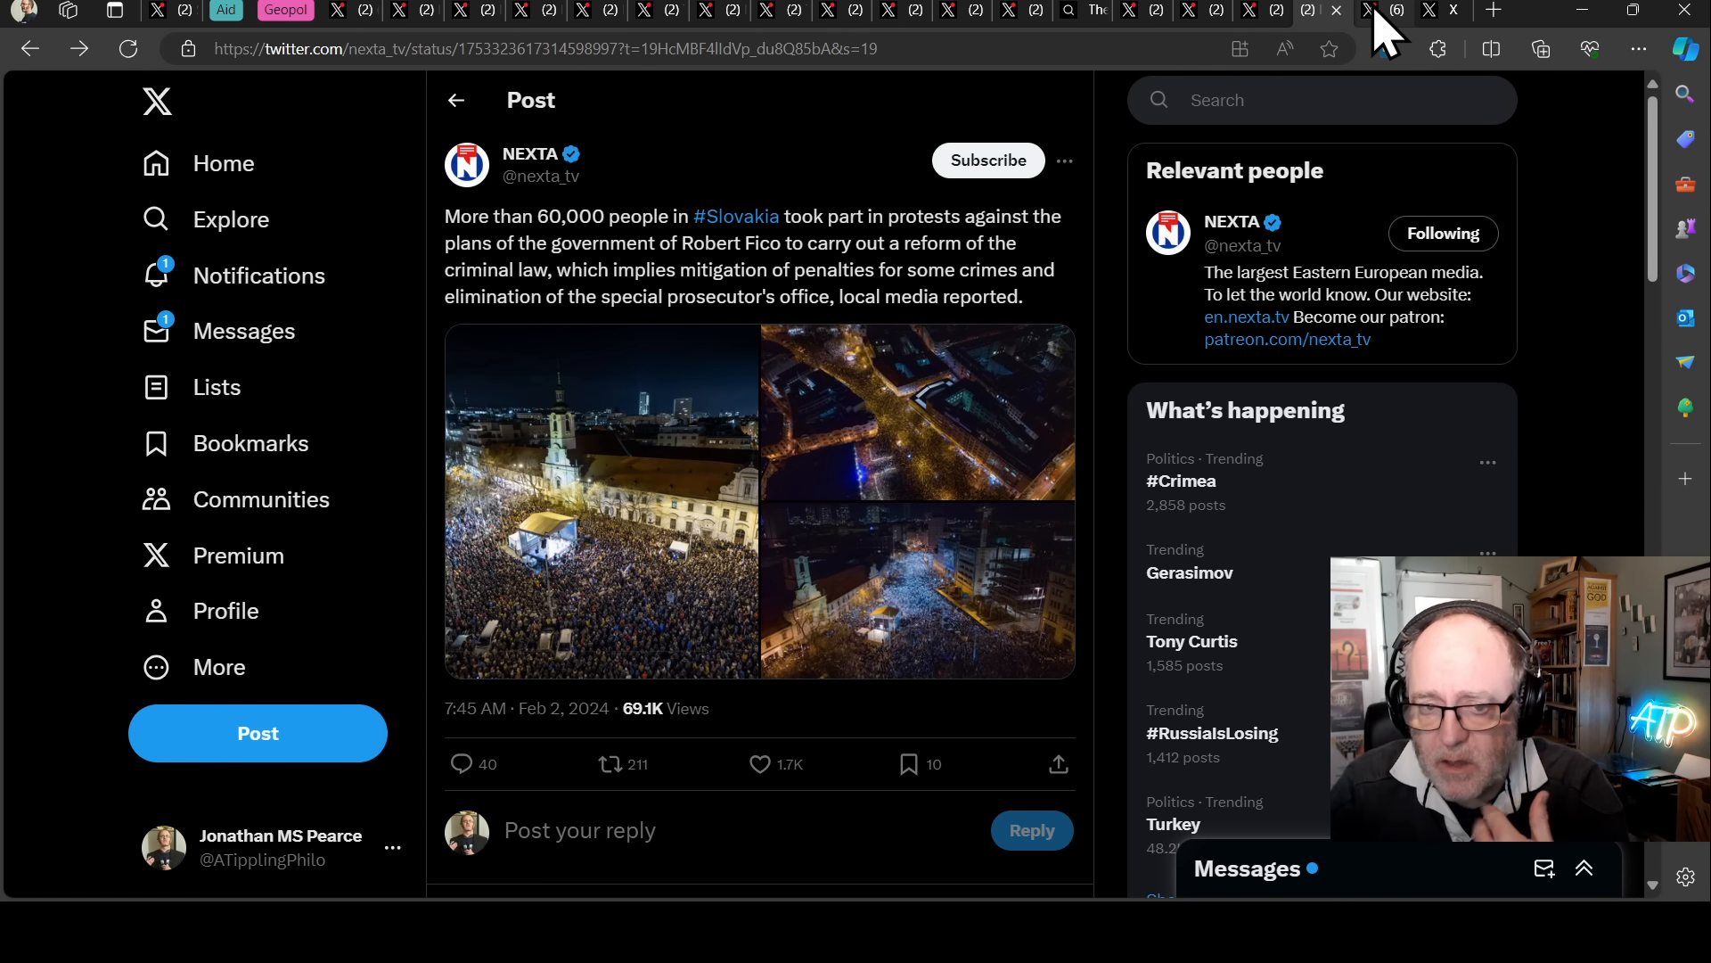
Bring up the Euromaidan Press post on Armenia joining the Rome Statute.
{"action": "left_click", "coordinate": [1389, 10]}
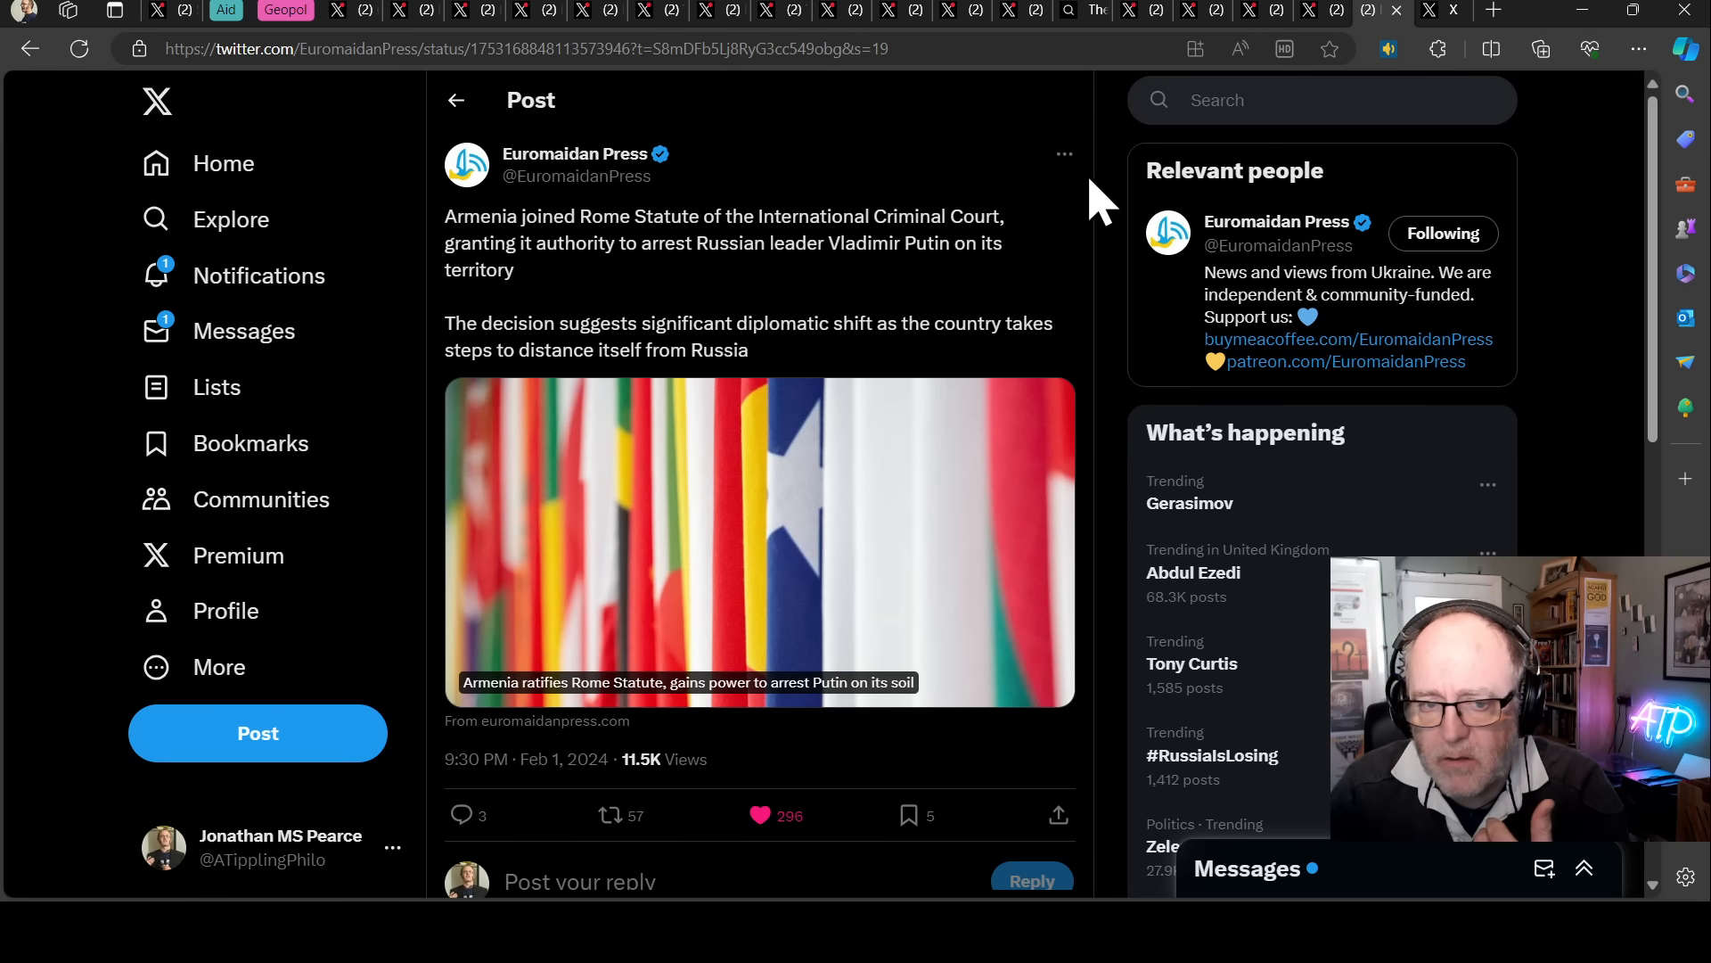
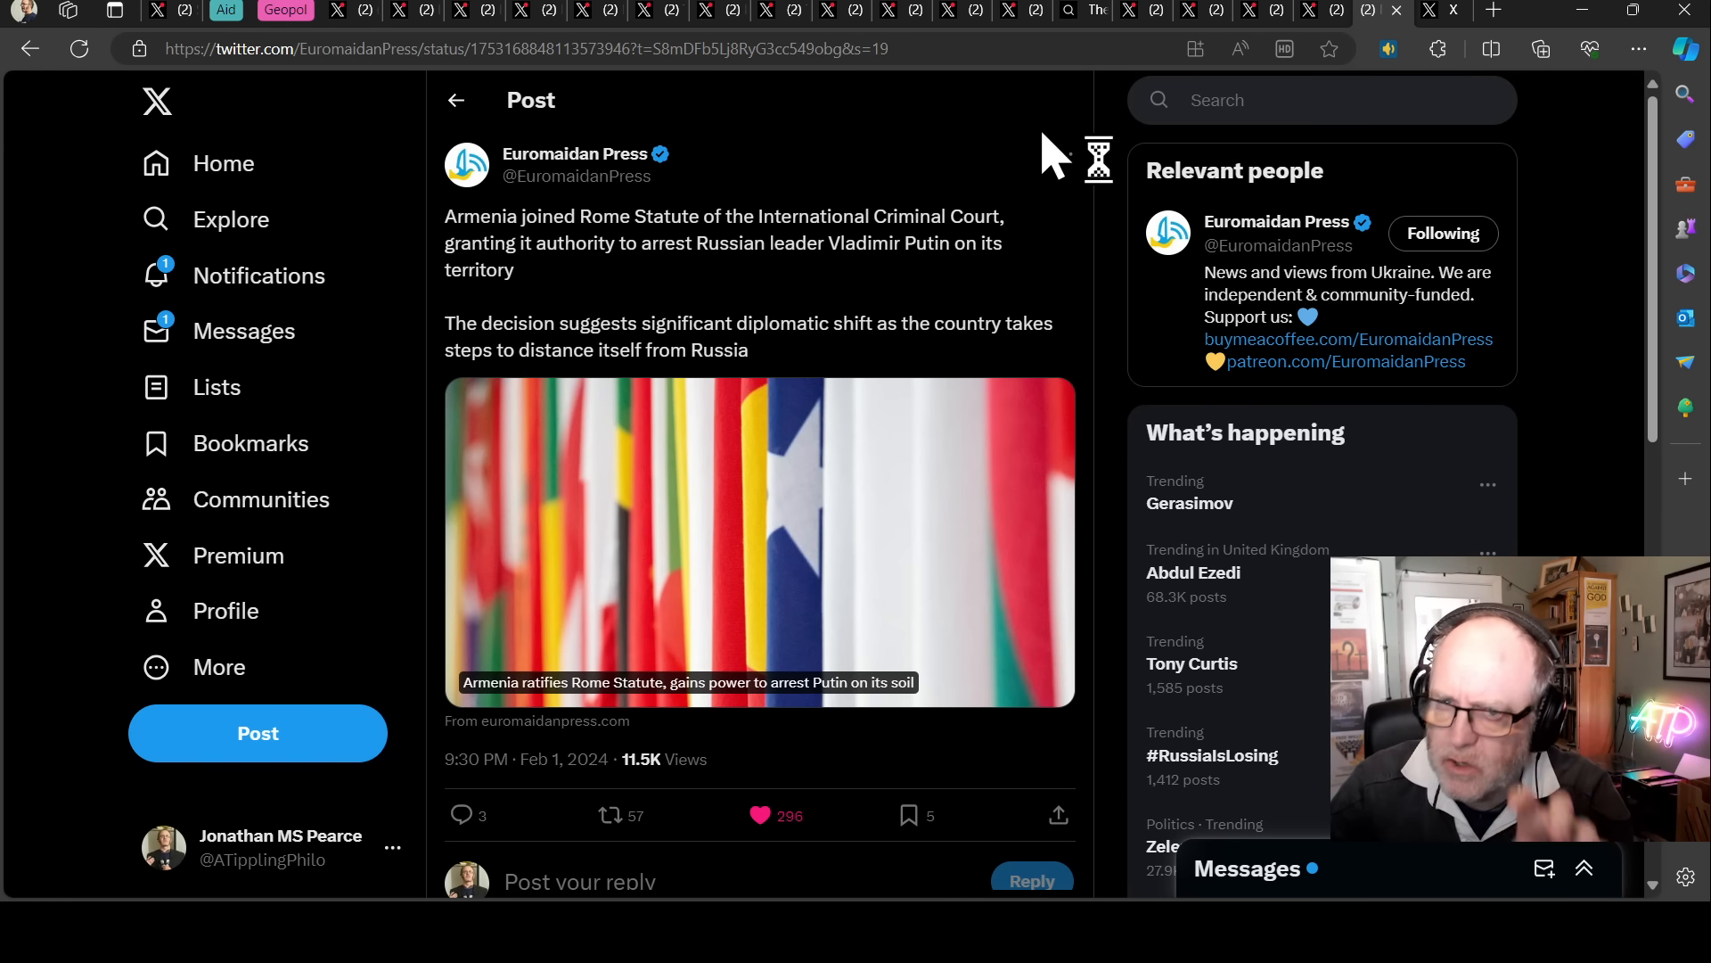
Close the Euromaidan Press Rome Statute post to reveal the NEXTA post quoting Pashinyan on Russia.
{"action": "left_click", "coordinate": [1454, 11]}
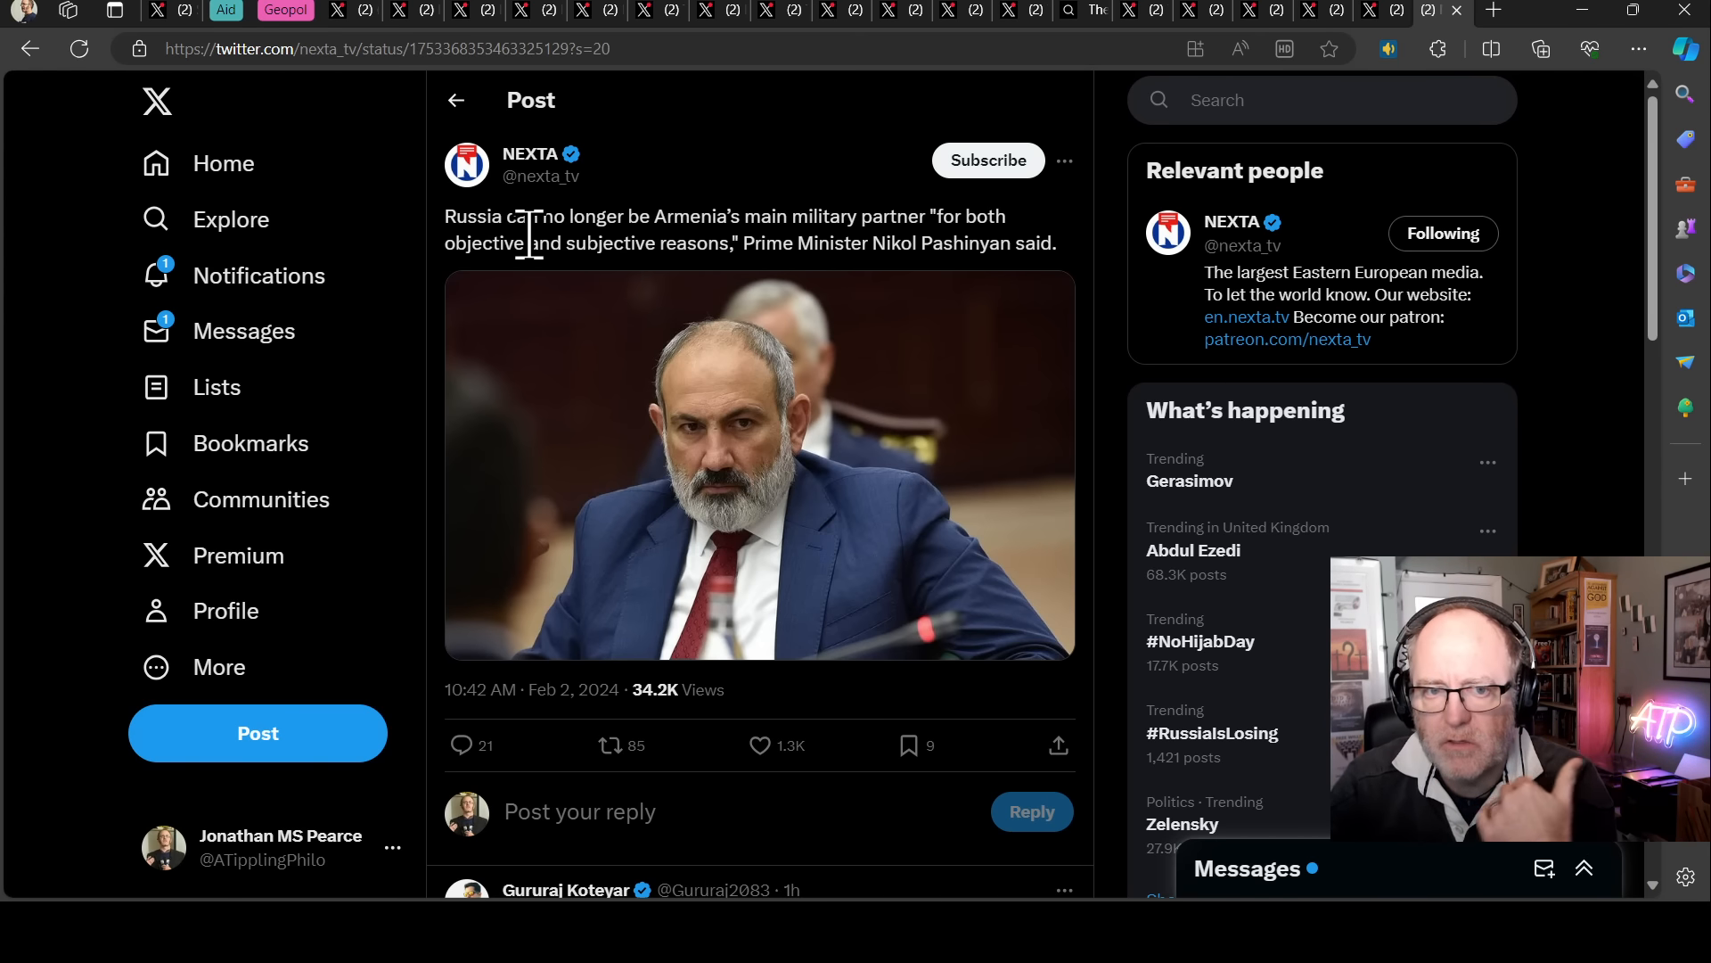
{"action": "scroll", "coordinate": [523, 238], "scroll_direction": "down", "scroll_amount": 1}
{"action": "scroll", "coordinate": [523, 254], "scroll_direction": "up", "scroll_amount": 1}
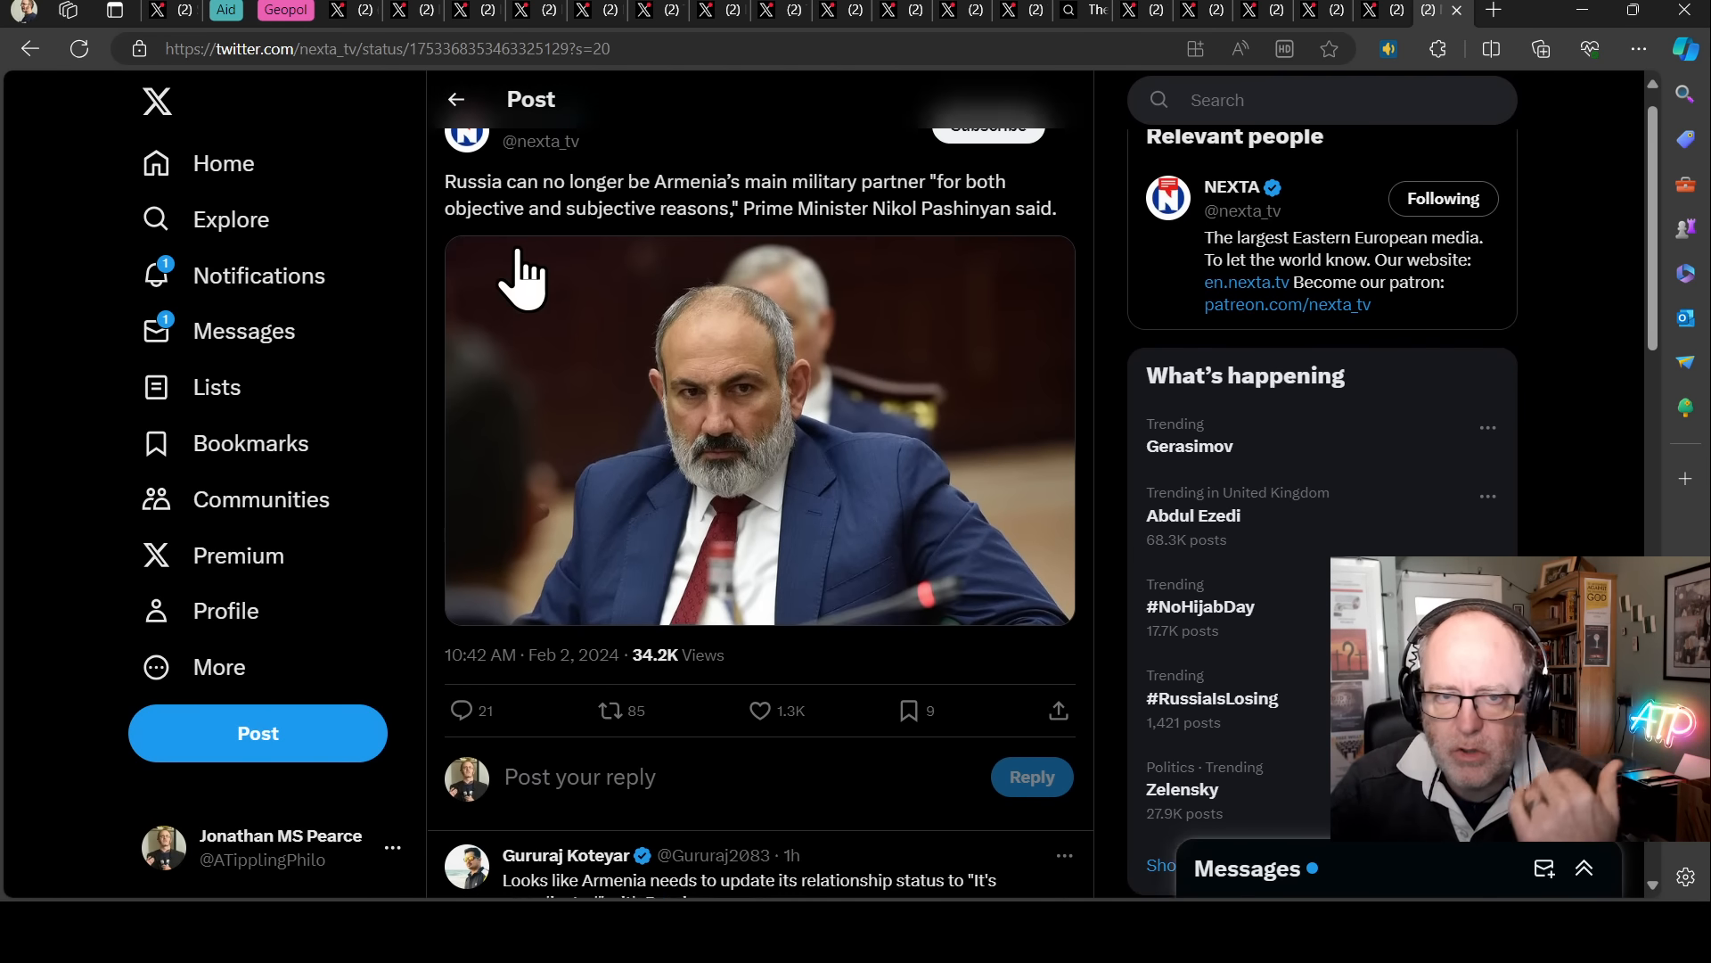